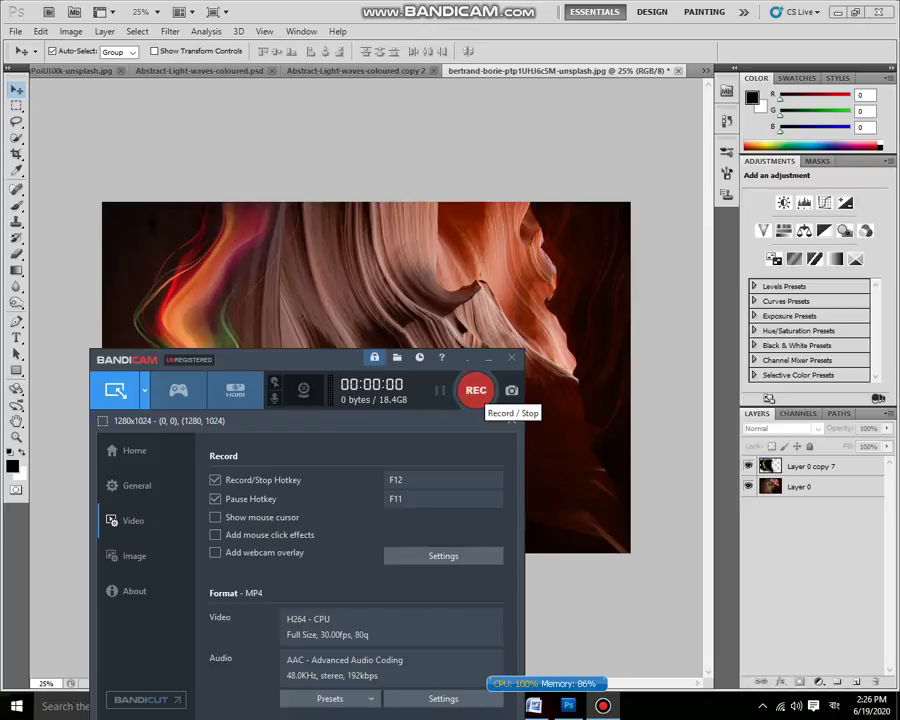
Step: Duplicate the canyon background layer and lower the copy's opacity to 60%
left_click(476, 390)
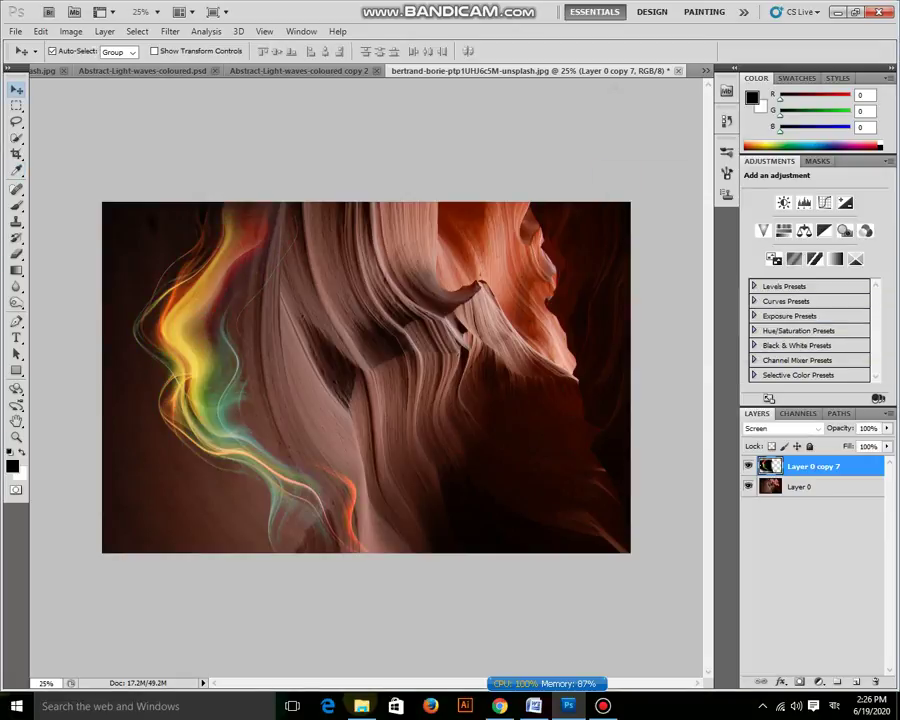
key("ctrl+l")
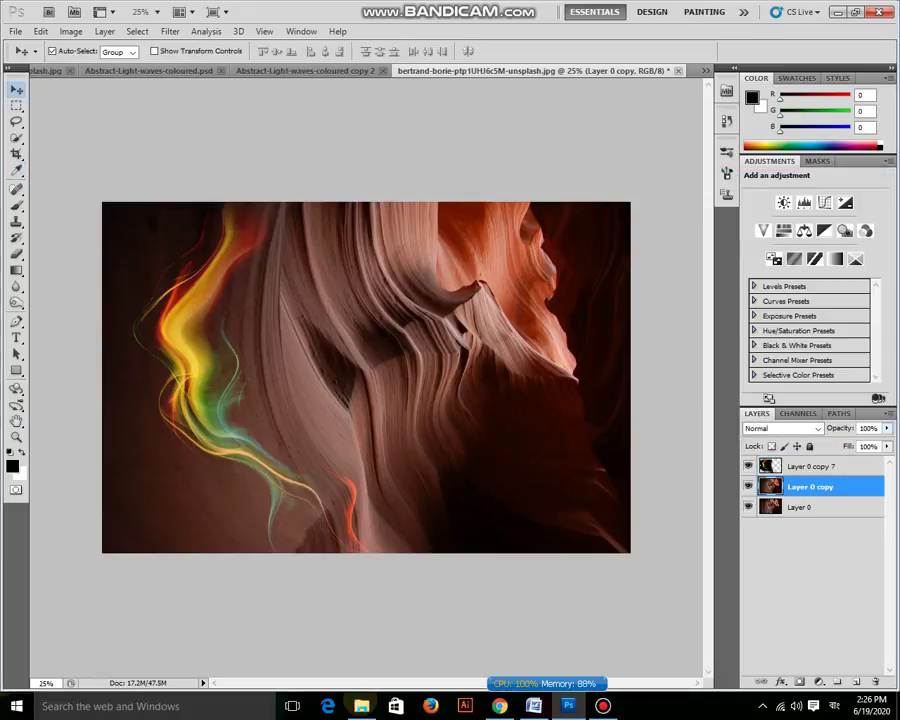
left_click(886, 428)
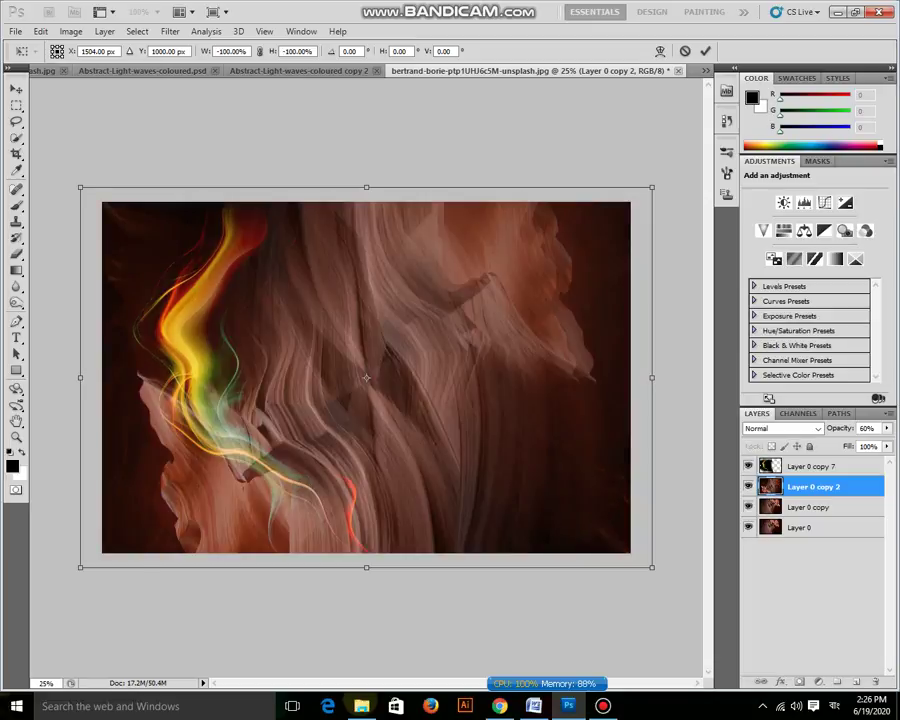
Step: Commit the flip, soft-erase the flipped copy's upper right with a 360 px eraser, then select the light-wave layer
key("Return")
left_click(16, 254)
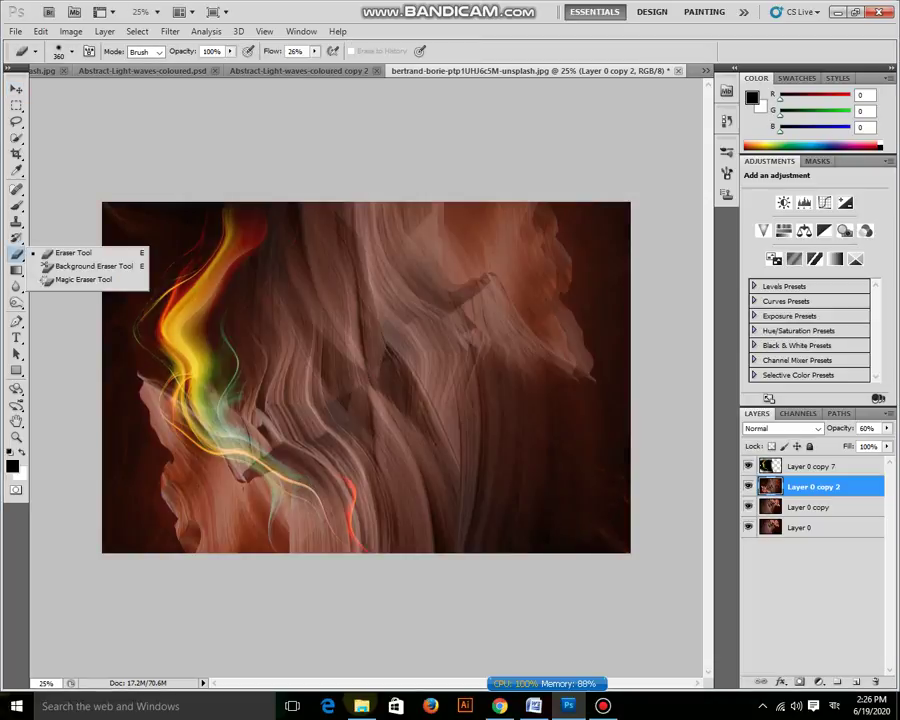
right_click(455, 355)
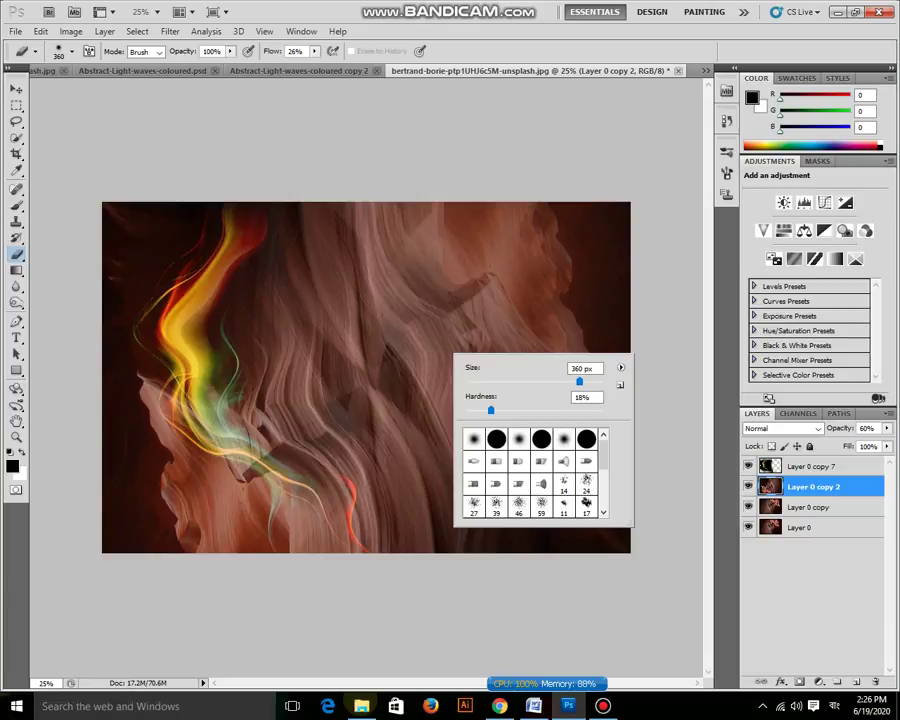
left_click_drag(560, 240, 520, 340)
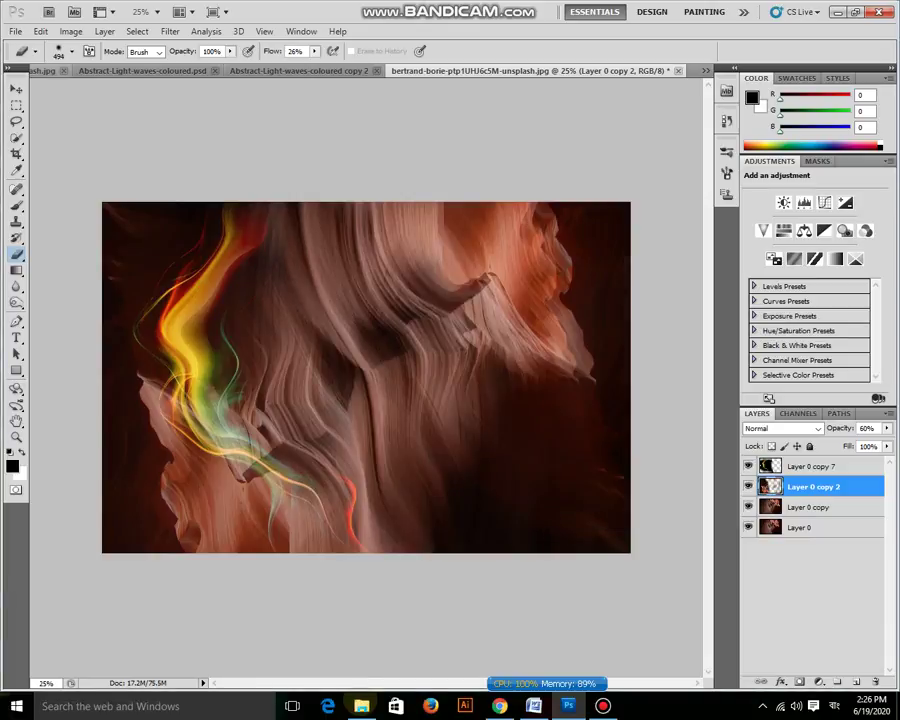
key("v")
left_click(770, 466)
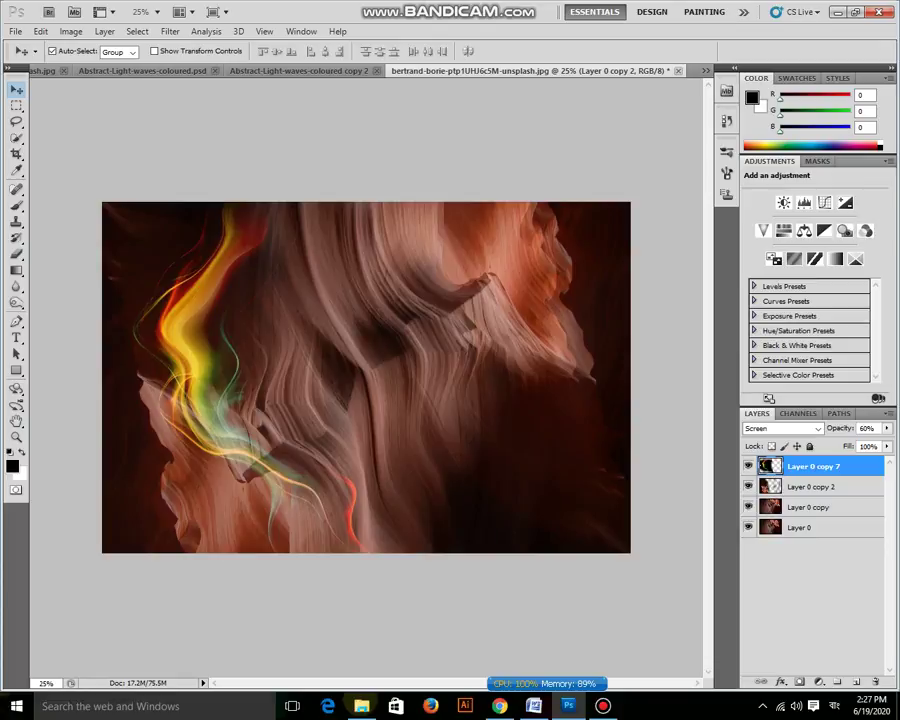
Step: Add rotated and tilted light-wave duplicates, shifted lower and toward the right
key("ctrl+alt+shift+t")
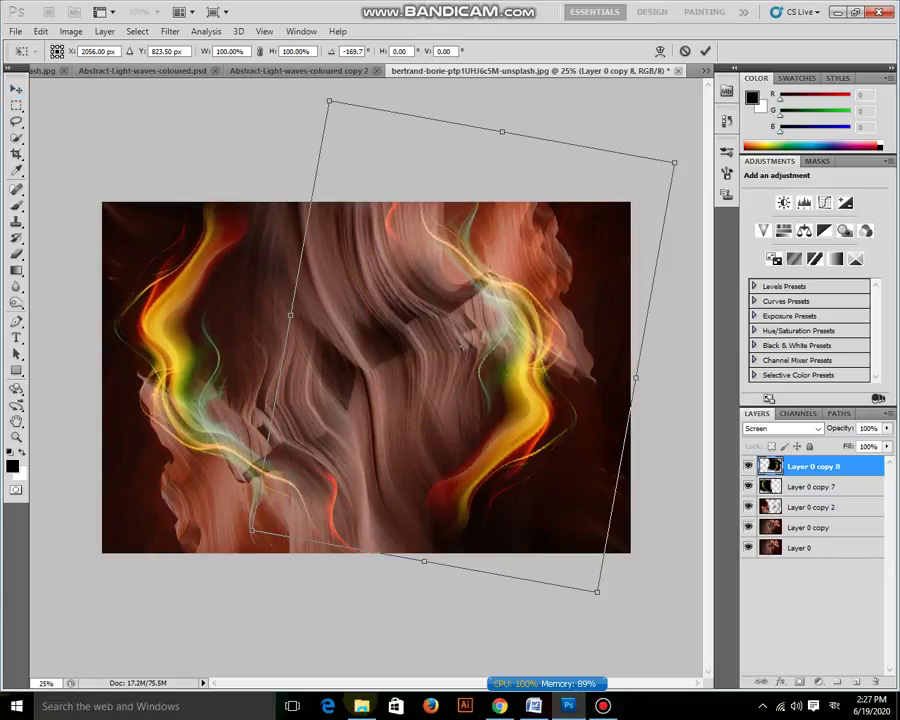
left_click_drag(462, 348, 463, 391)
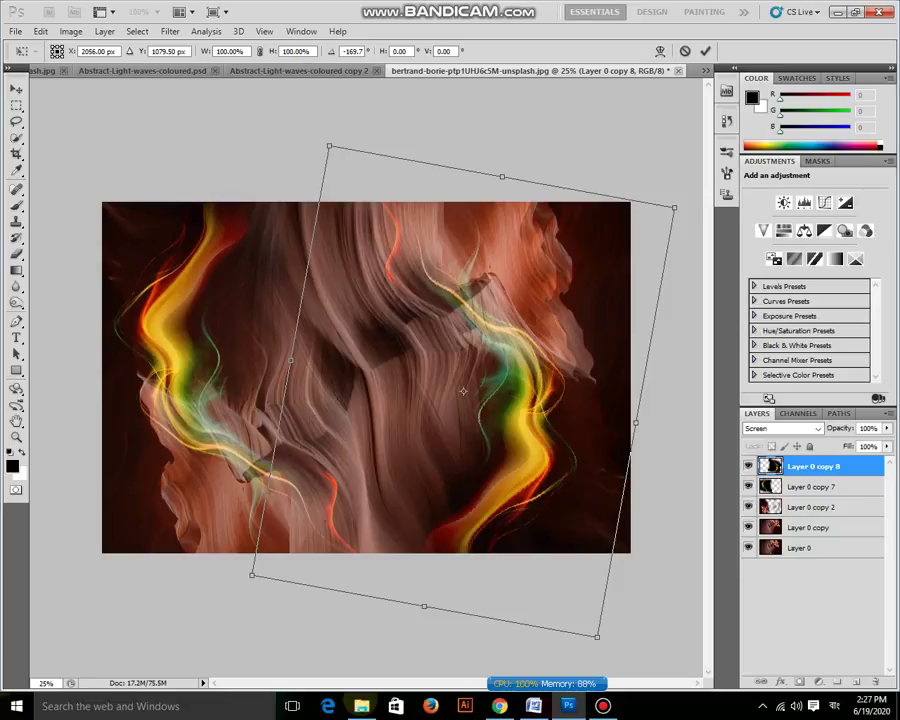
key("Return")
key("ctrl+alt+t")
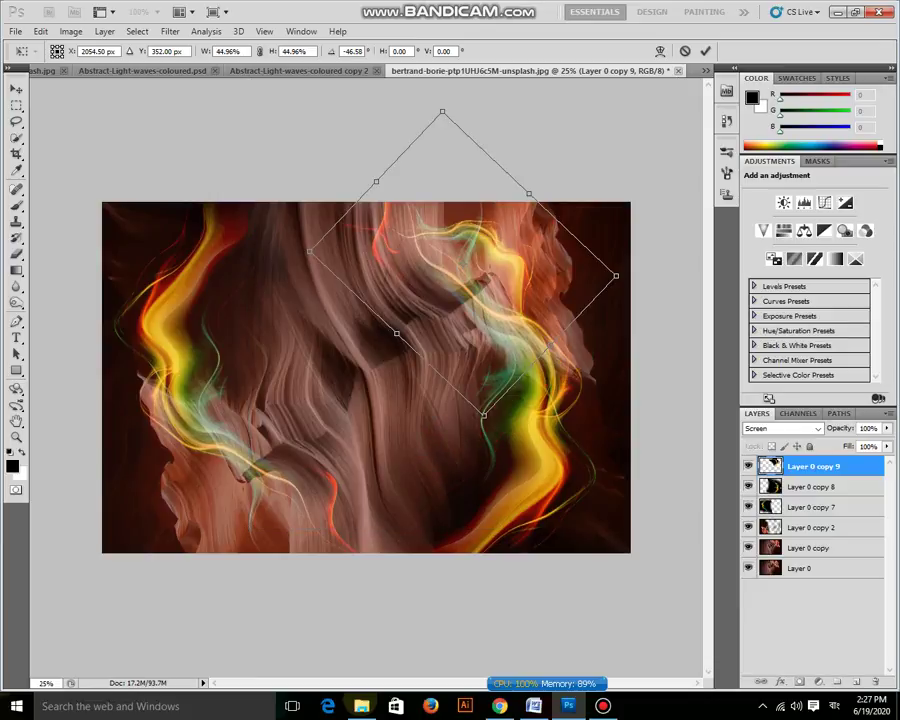
key("Return")
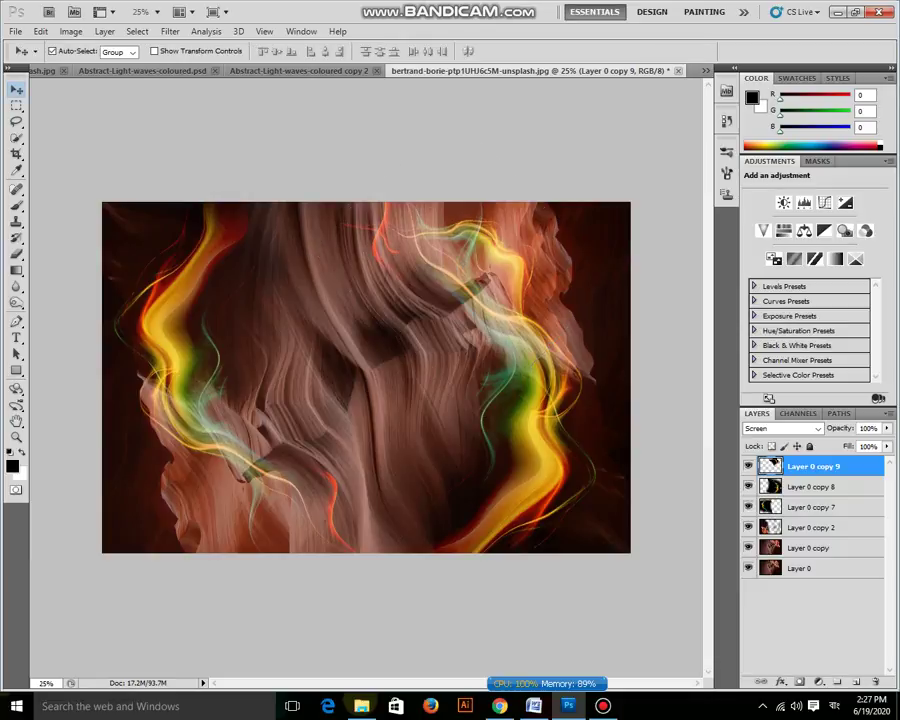
key("ctrl+shift+t")
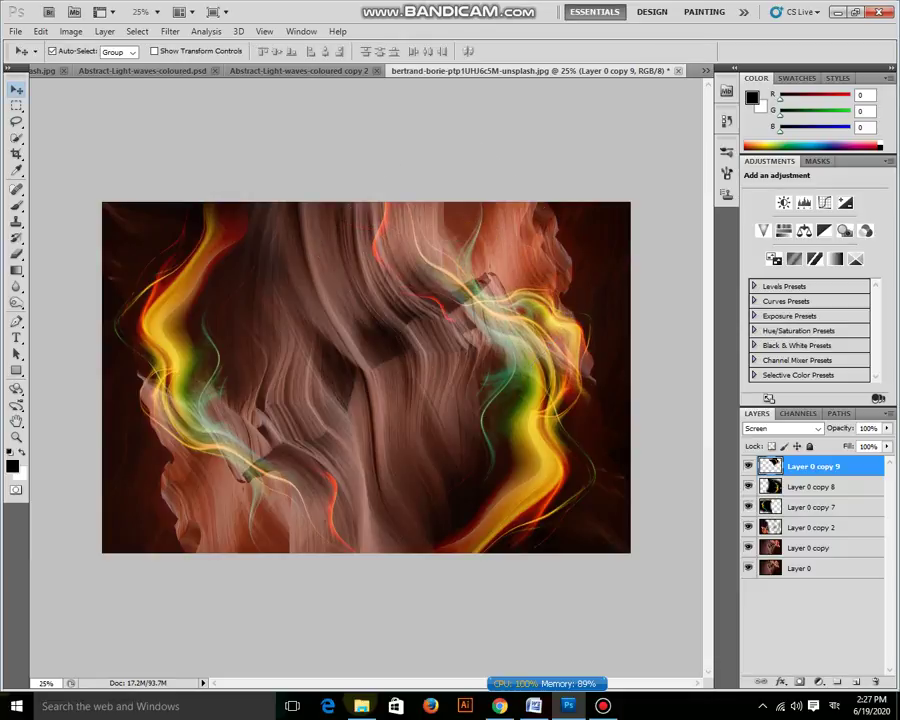
Step: Add a third wave copy, flipped horizontally and widened across the lower left
key("ctrl+alt+shift+t")
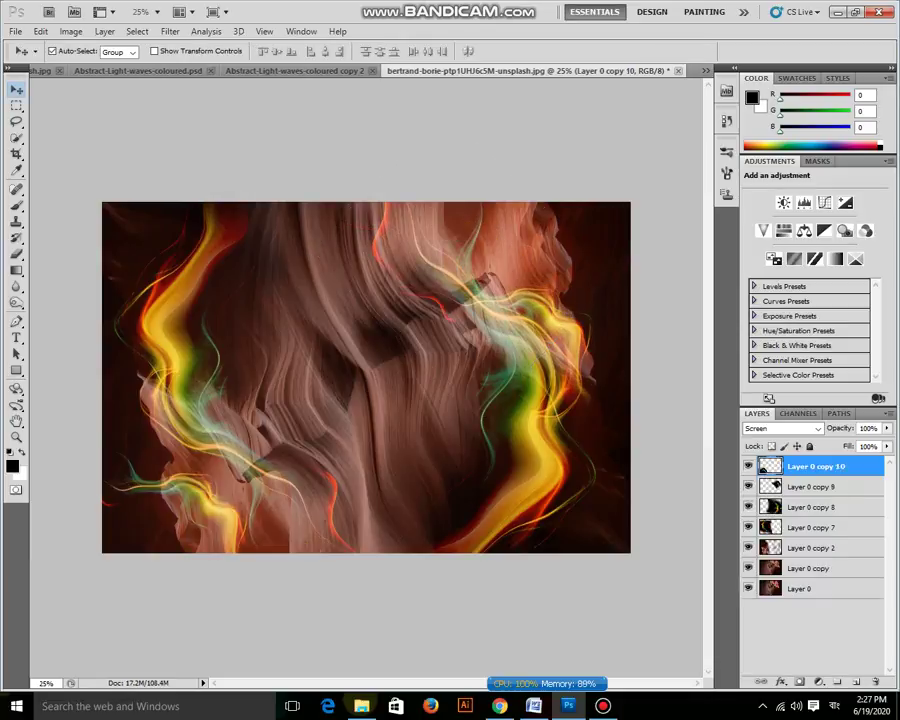
key("ctrl+t")
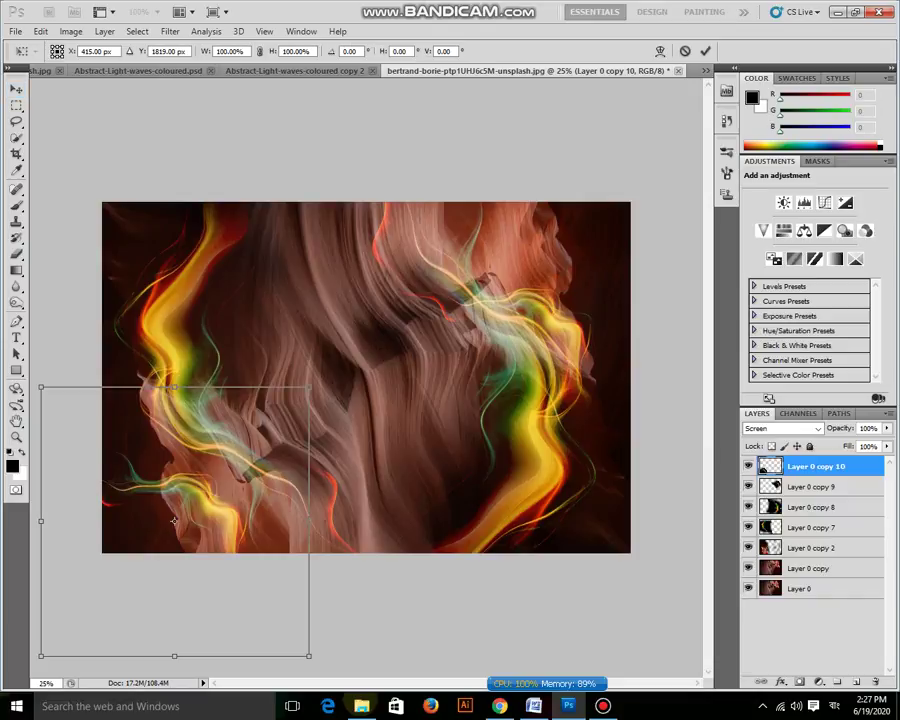
left_click_drag(173, 521, 298, 450)
left_click_drag(432, 450, 80, 452)
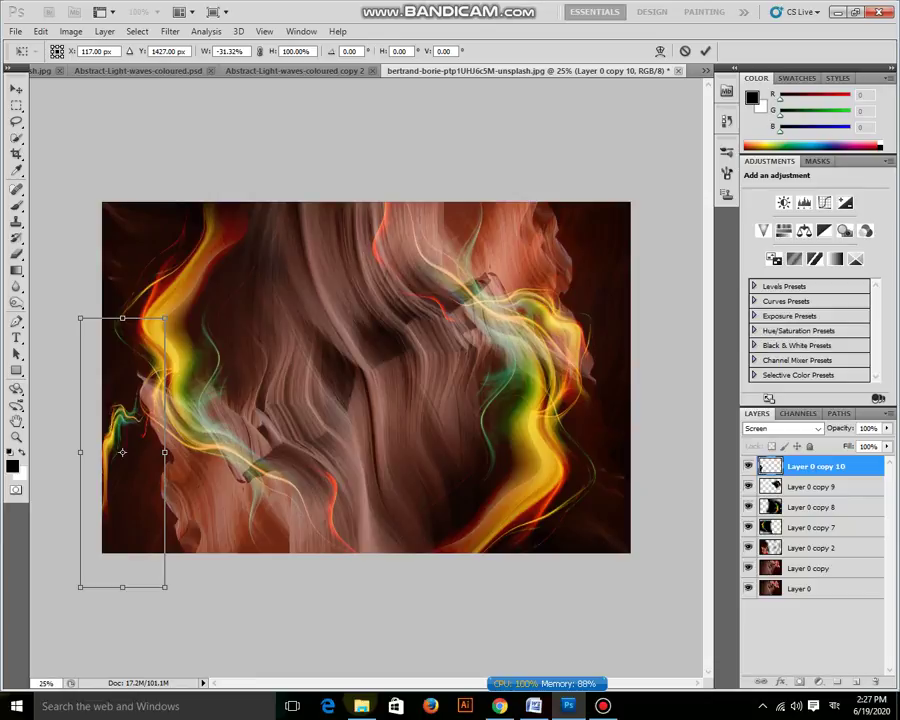
left_click_drag(165, 587, 358, 629)
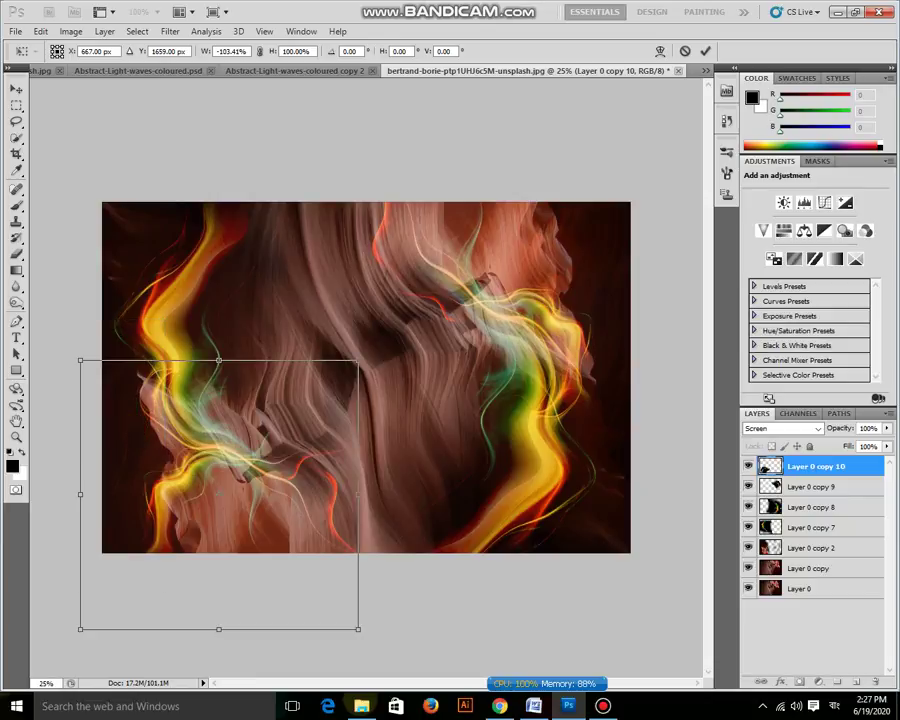
key("Return")
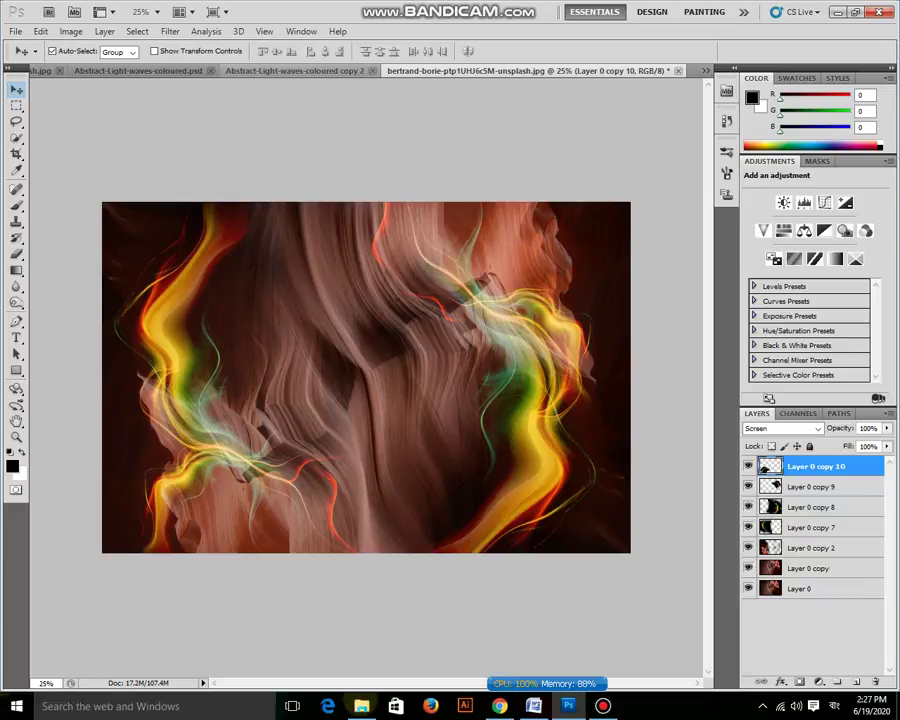
key("ctrl+shift+Tab")
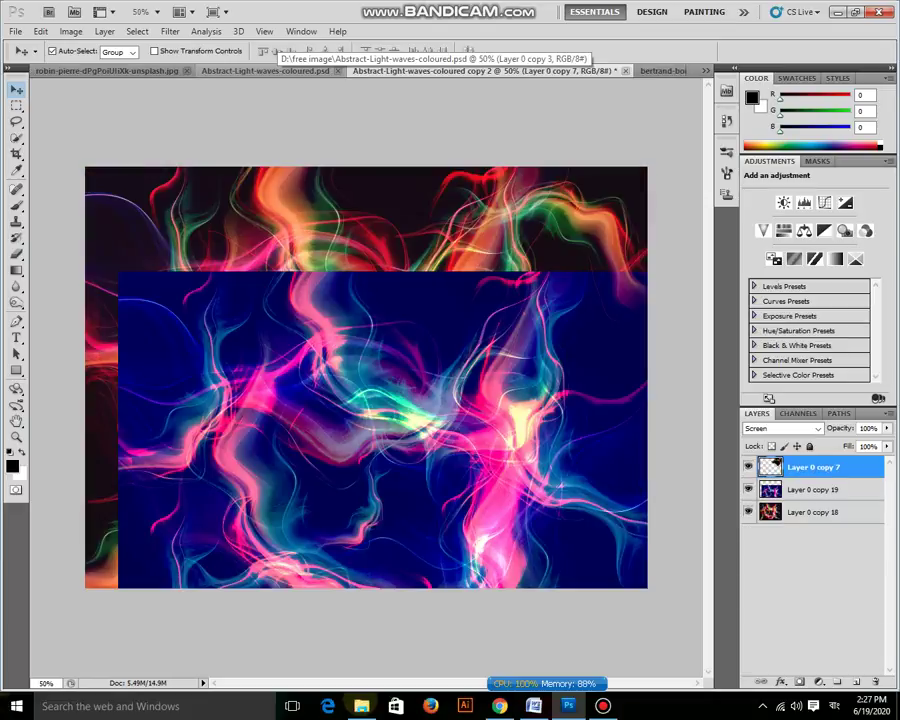
Step: Close the light-trails photo and Abstract-Light-waves-coloured copy 2 documents without saving
left_click(107, 70)
key("ctrl+w")
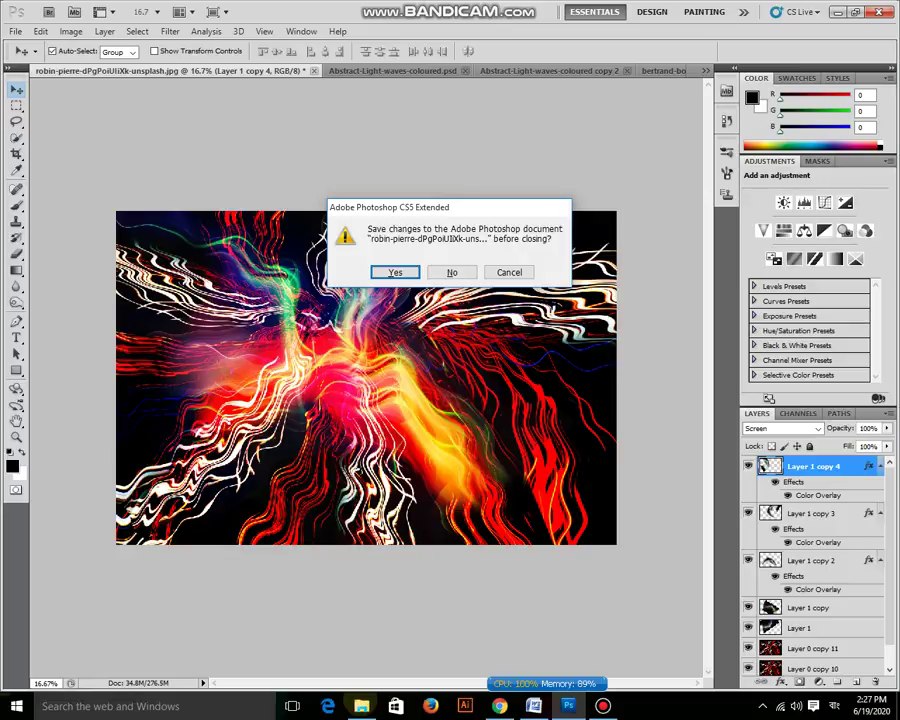
key("n")
key("ctrl+w")
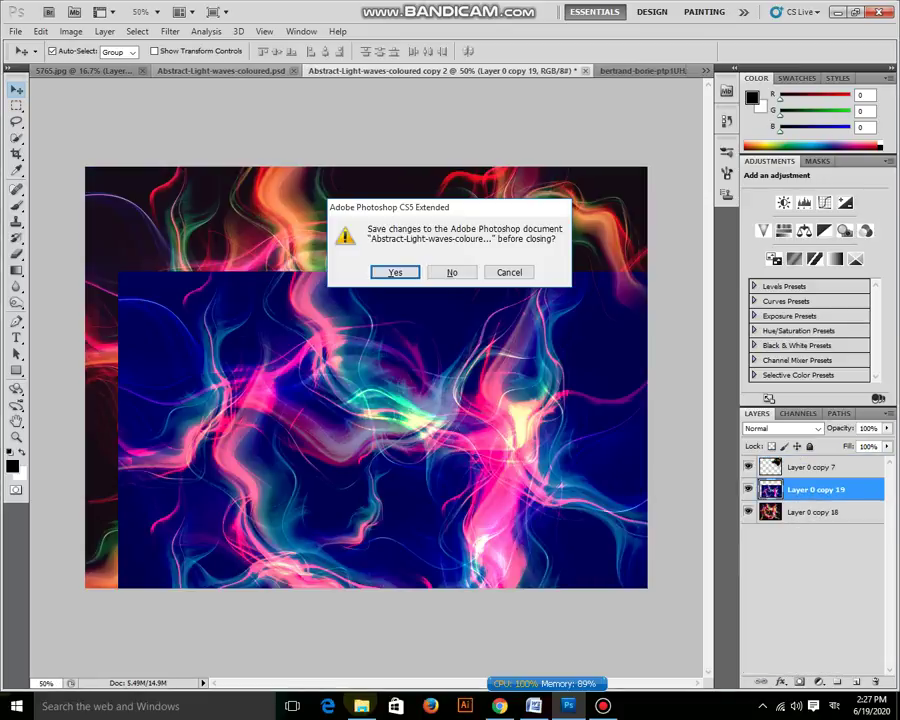
key("n")
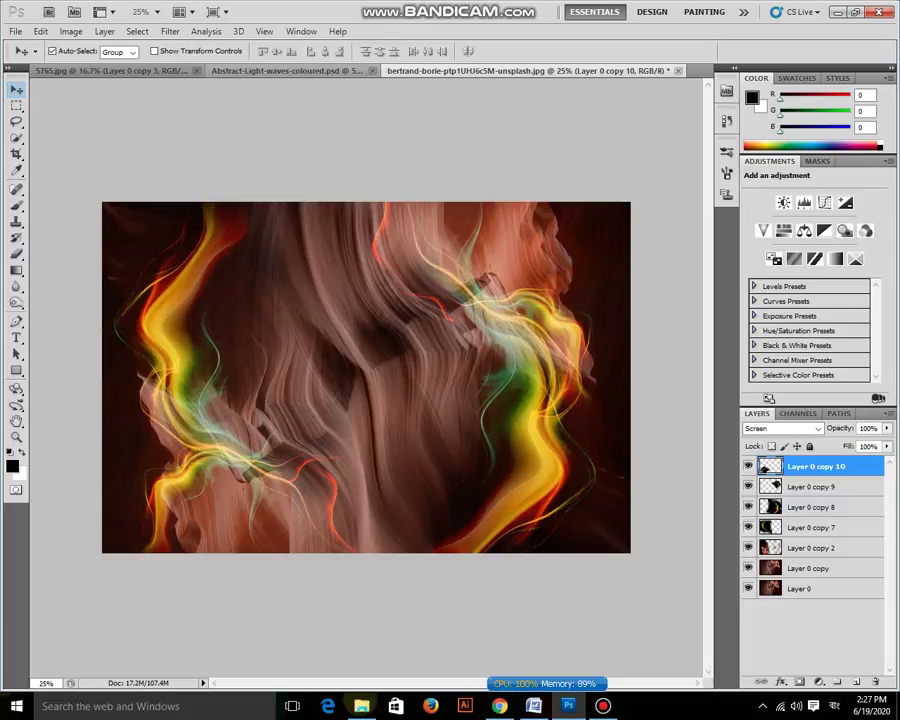
Step: Bring the pink-and-blue wave layer into the canyon composite and rotate it about 34°
left_click(265, 70)
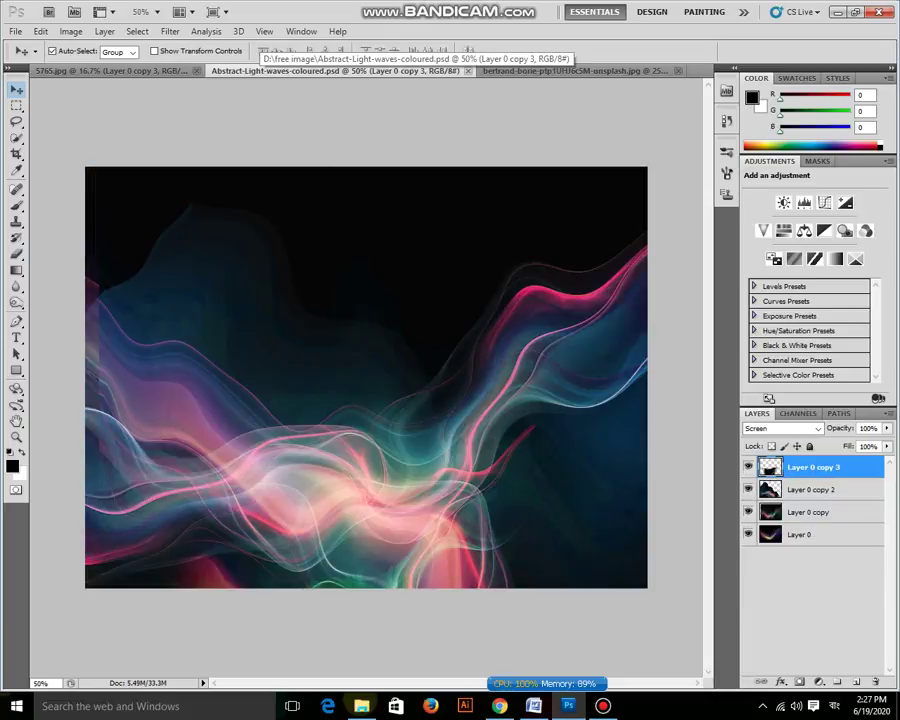
left_click_drag(470, 400, 290, 250)
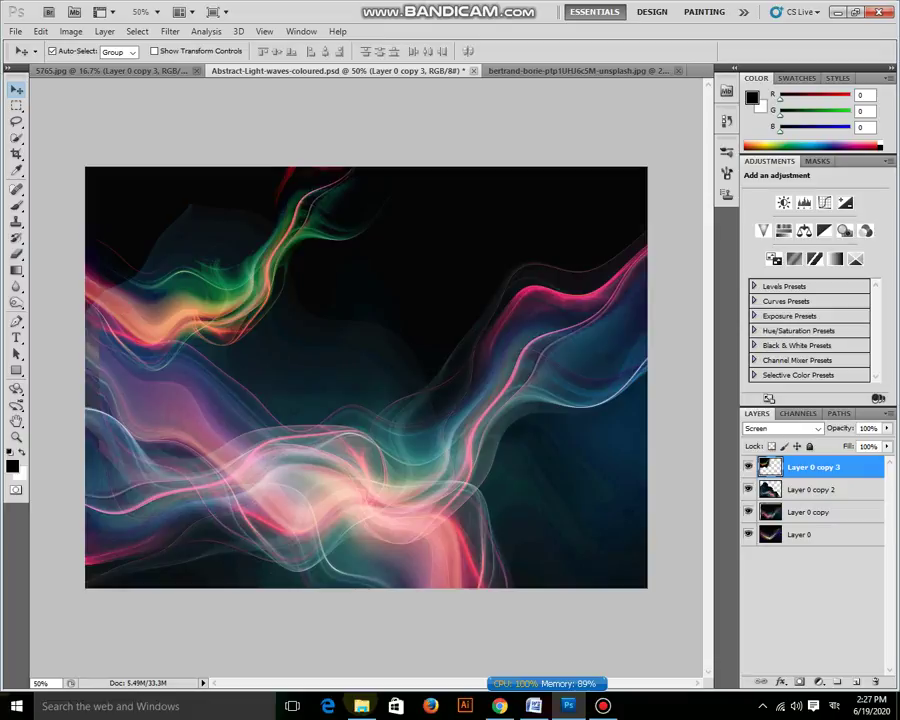
left_click(811, 489)
left_click_drag(360, 380, 380, 380)
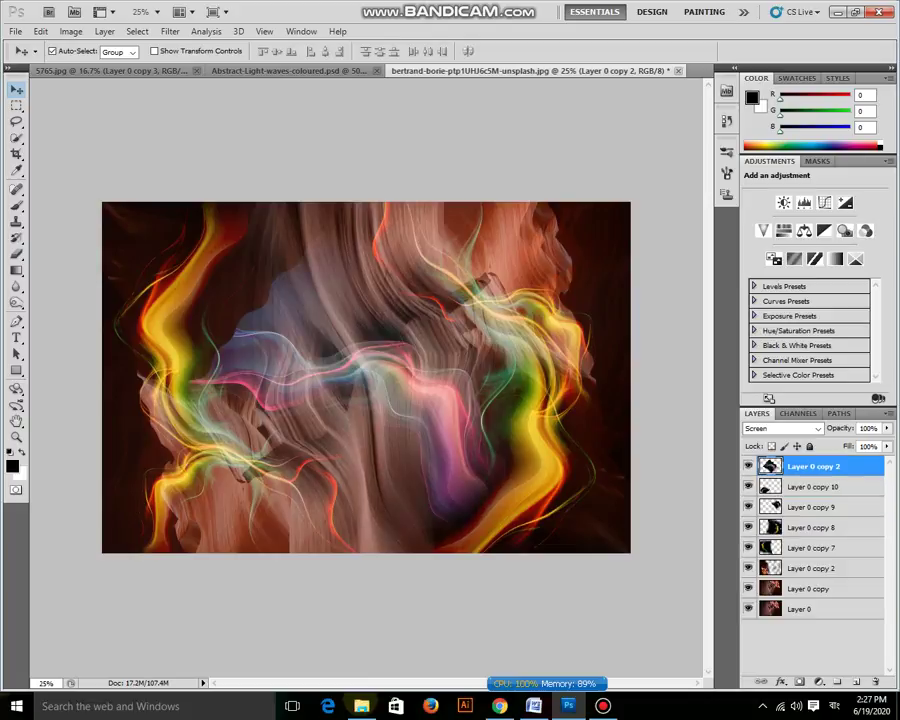
key("ctrl+t")
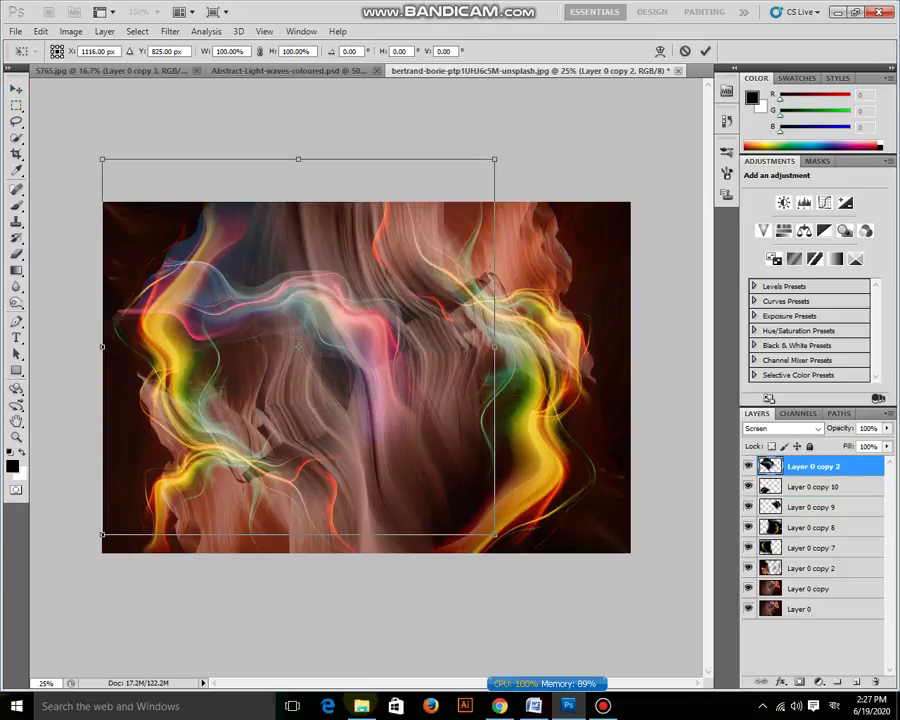
left_click_drag(90, 150, 233, 68)
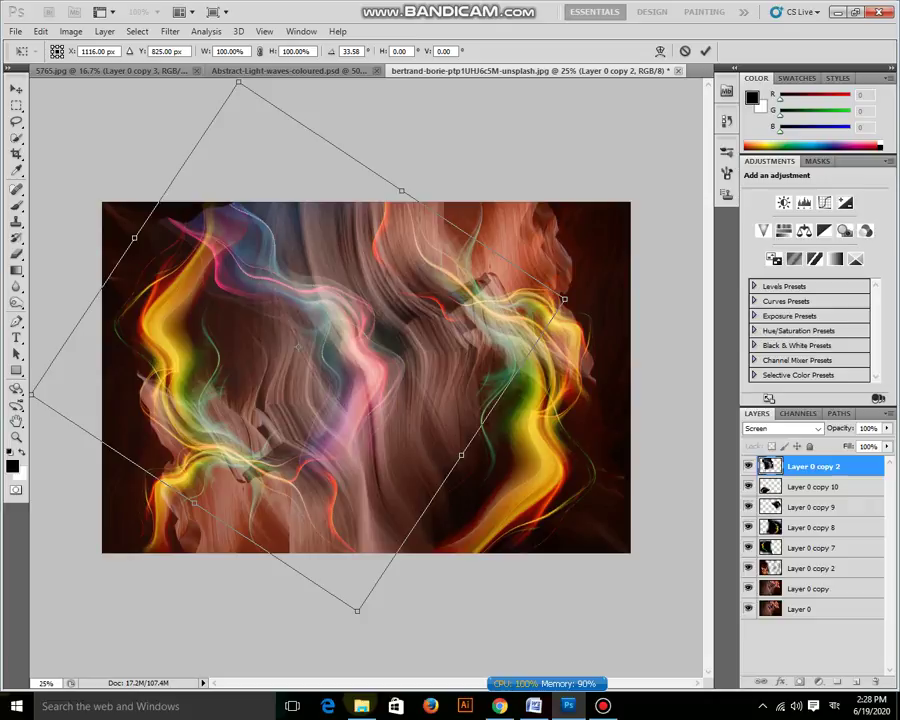
key("Return")
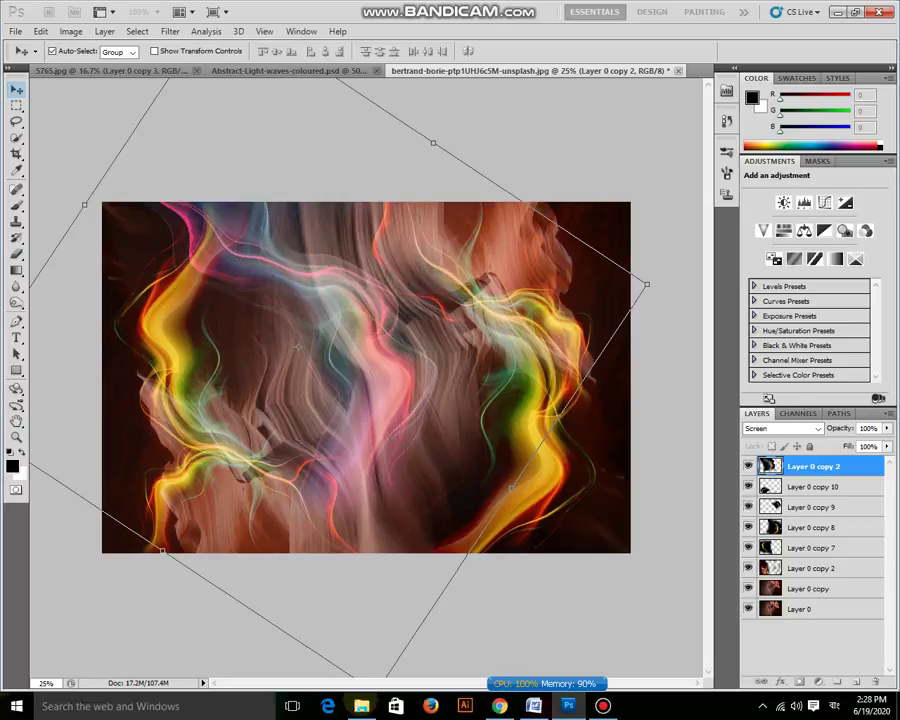
Step: Apply a Levels adjustment to the first canyon copy layer
left_click(810, 588)
key("ctrl+l")
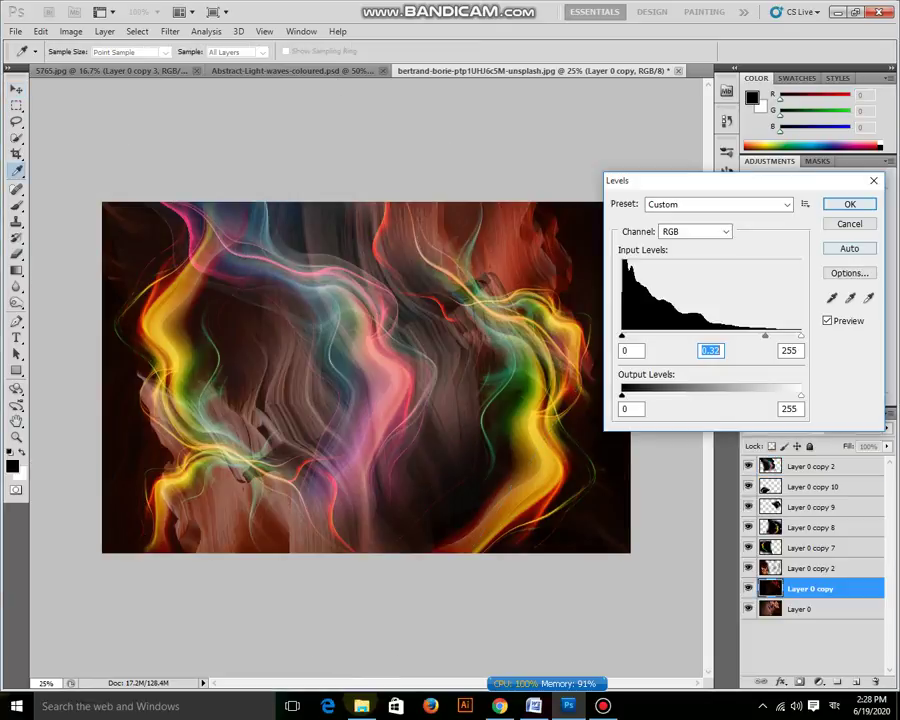
key("Return")
Step: Give Layer 0 copy a dark blue Color Overlay in Hue mode, then duplicate the wave layer
left_click(105, 32)
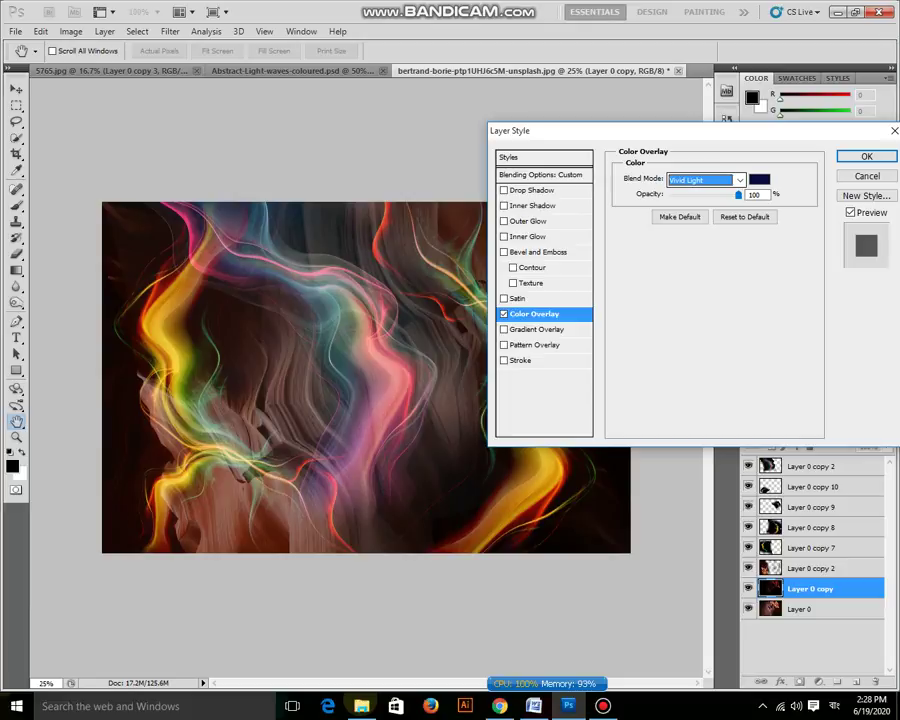
key("Down")
key("Down")
key("Down")
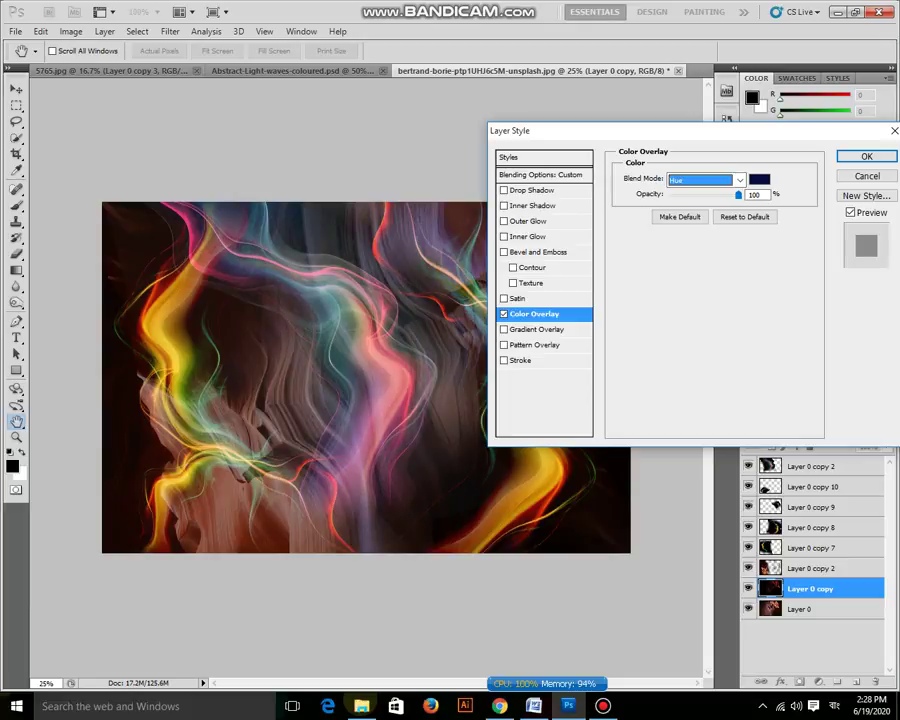
key("Return")
key("ctrl+j")
key("ctrl+t")
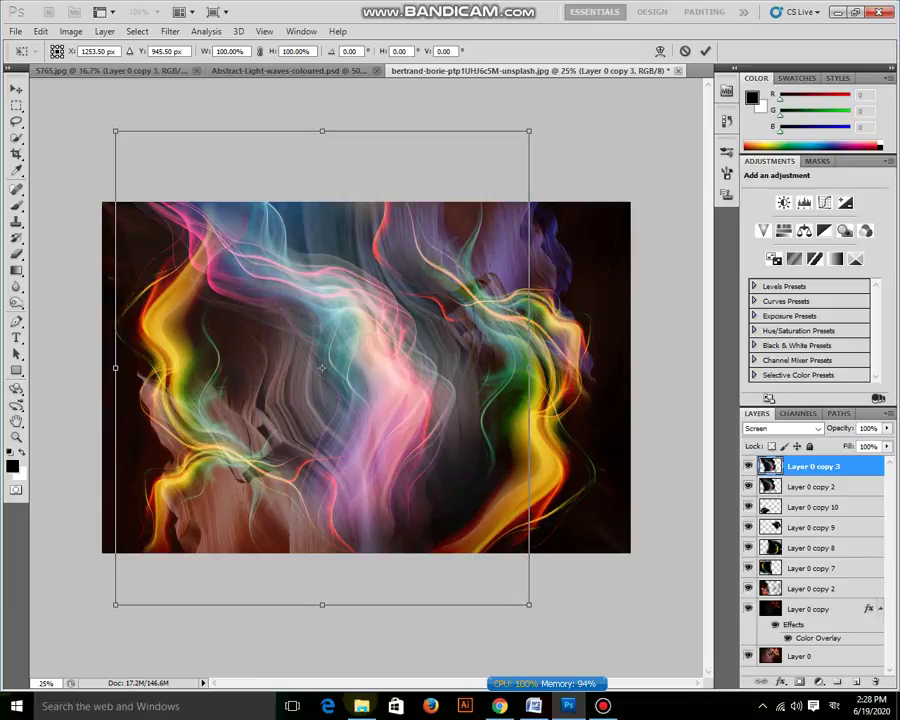
Step: Commit the copy's transform and erase parts of Layer 0 copy 3 so lower waves show through
key("Return")
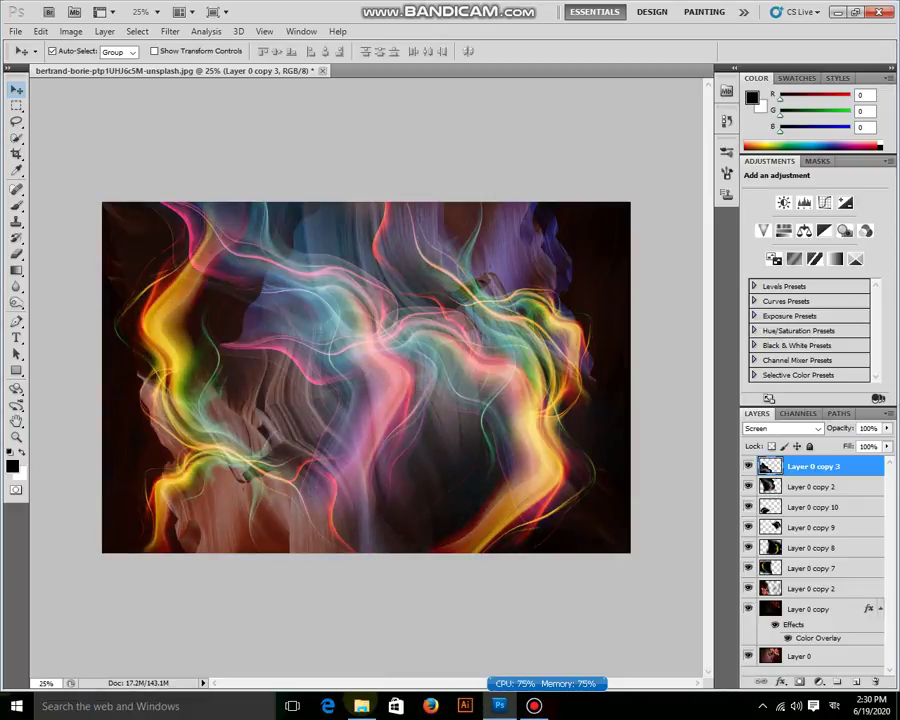
right_click(17, 254)
left_click(65, 251)
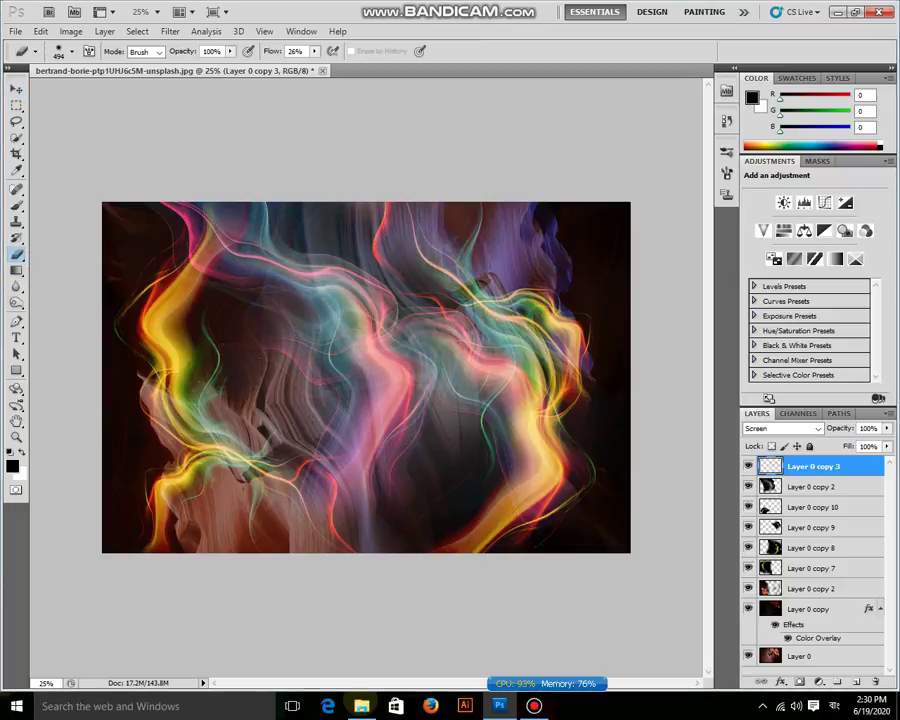
key("v")
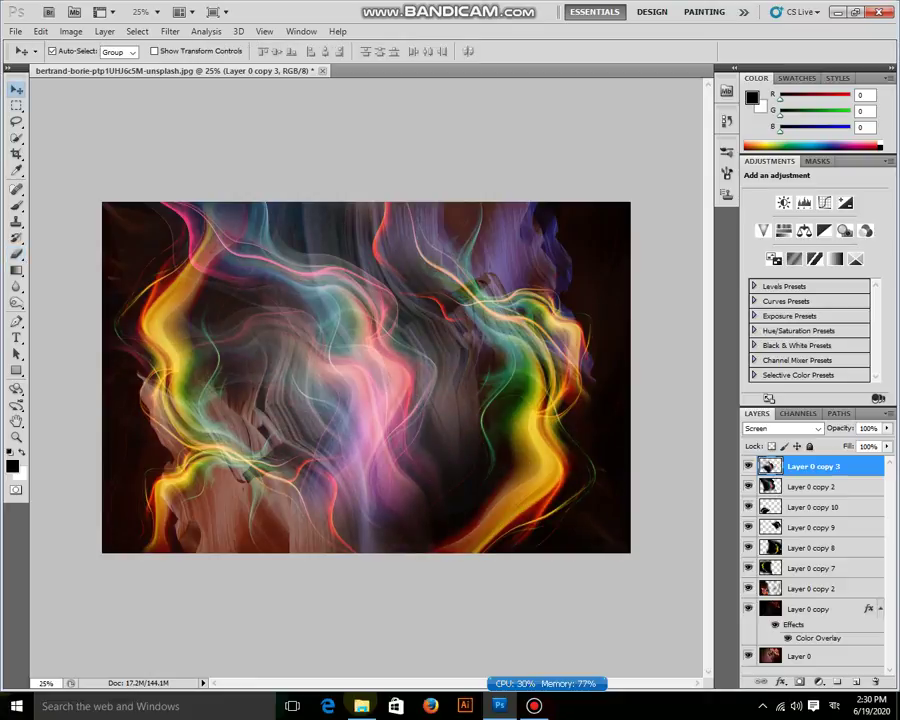
Step: Reapply the Wave filter to the top wave layer and shift it right and slightly up
left_click(170, 31)
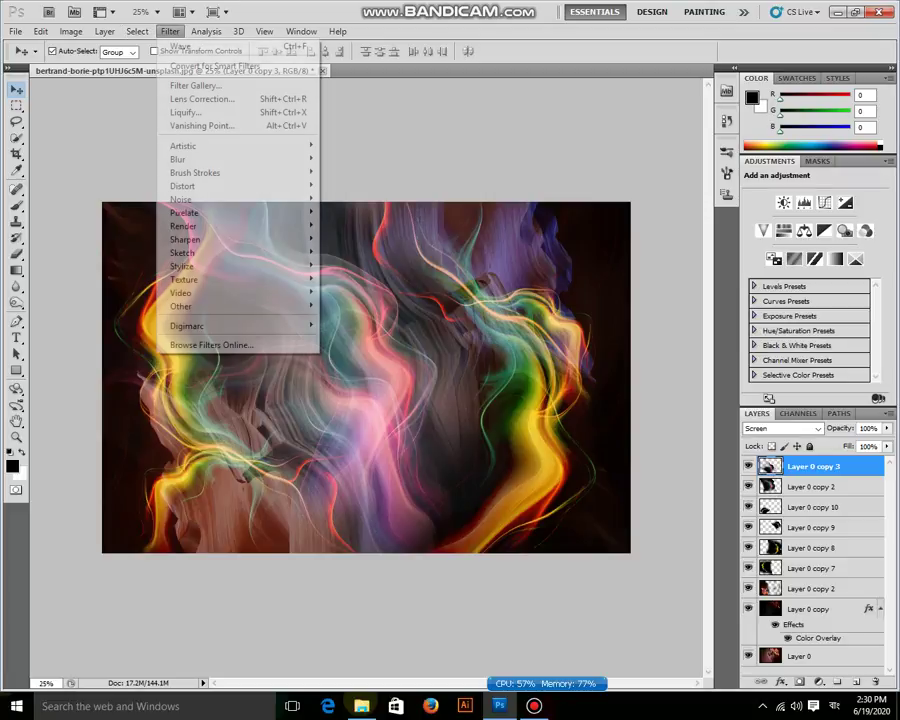
left_click(180, 46)
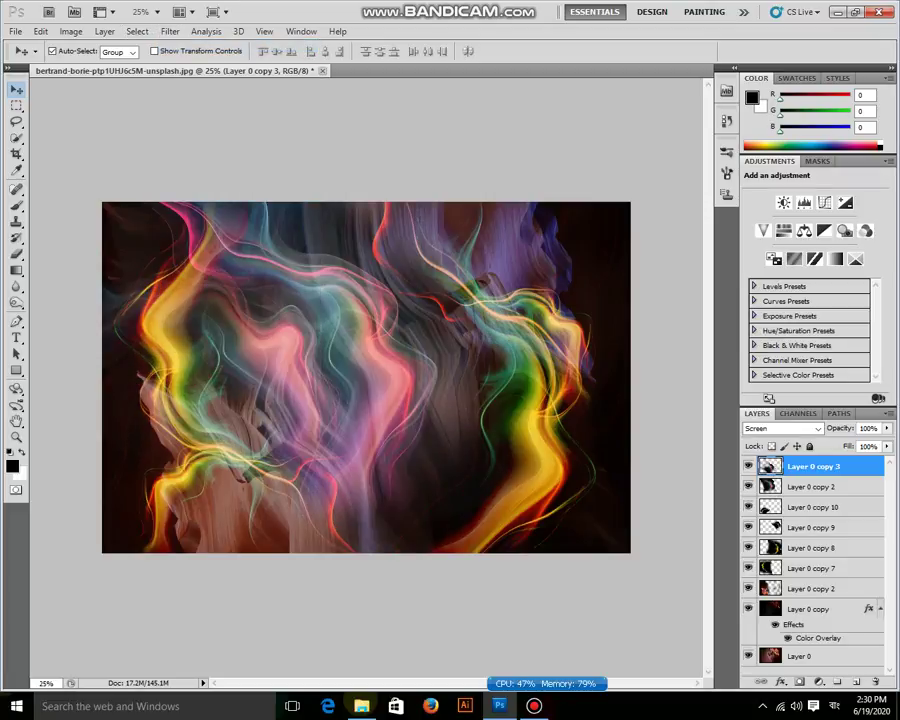
key("ctrl+t")
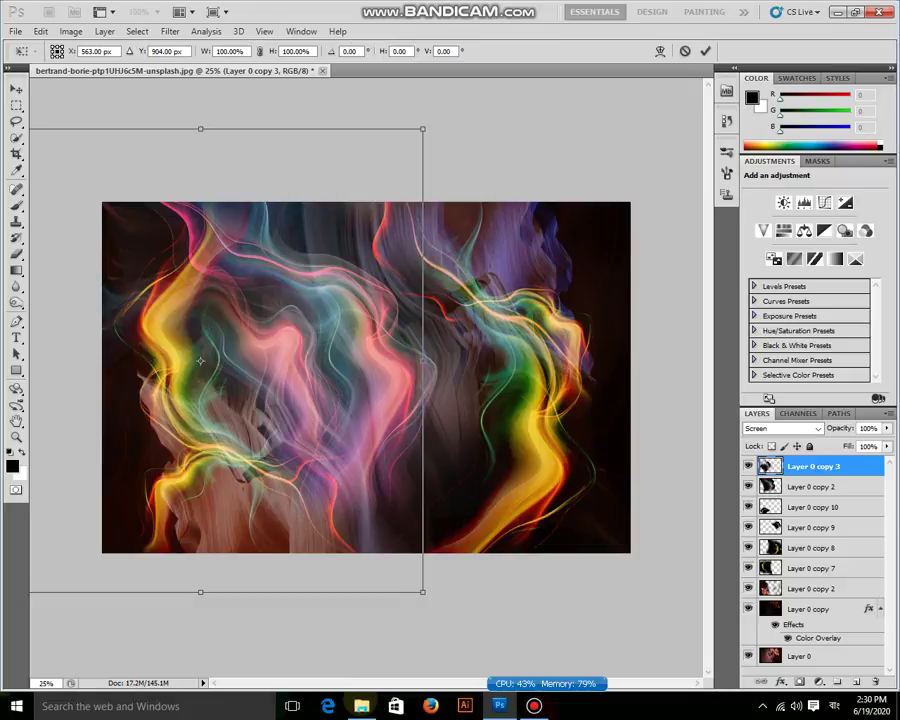
left_click_drag(200, 360, 331, 340)
key("Return")
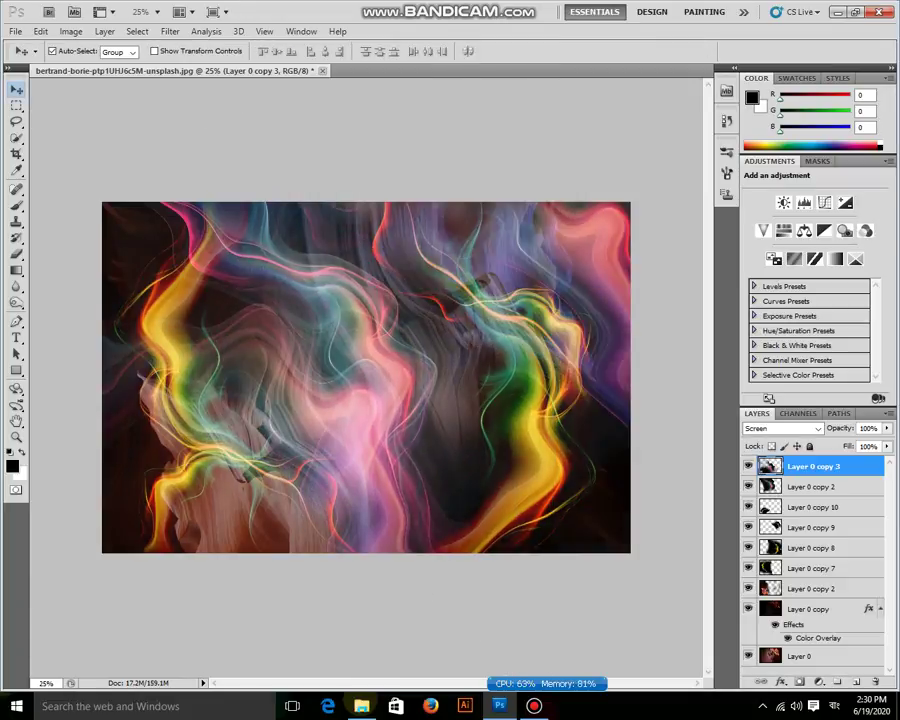
Step: Add a duplicate of the top wave layer narrowed to about 68% width, then select Layer 0 copy 3
key("ctrl+j")
key("ctrl+t")
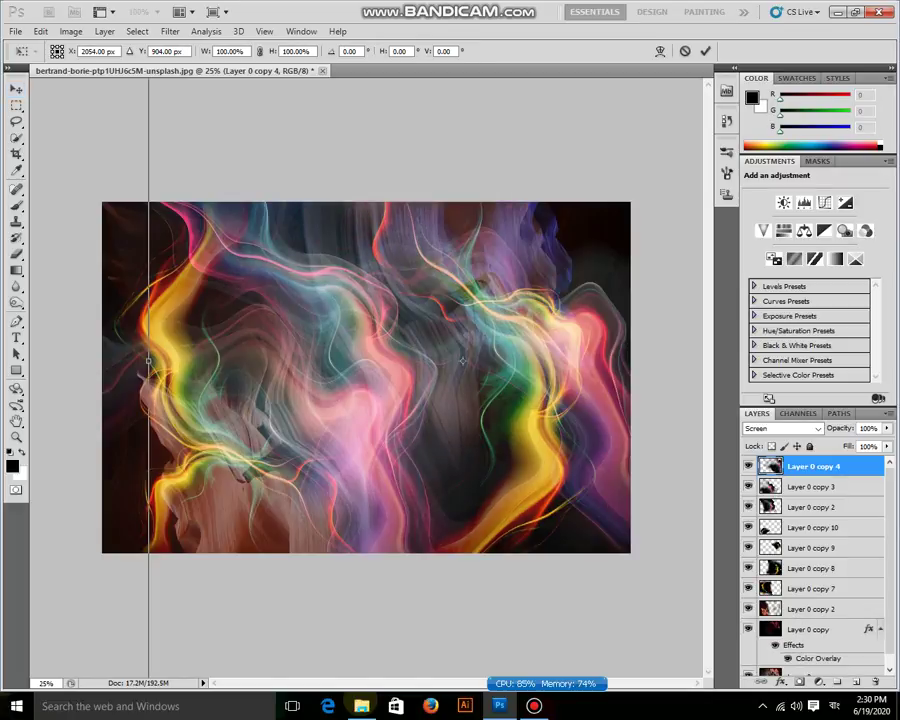
mouse_move(149, 360)
left_mouse_down()
mouse_move(249, 360)
mouse_move(685, 255)
mouse_move(611, 288)
left_mouse_up()
key("Return")
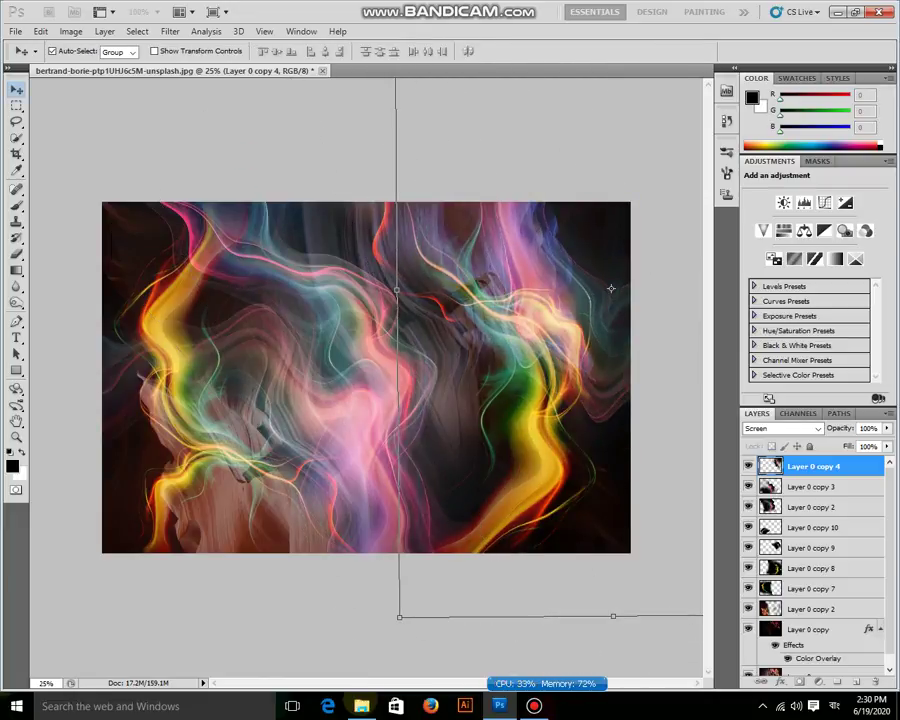
left_click(534, 706)
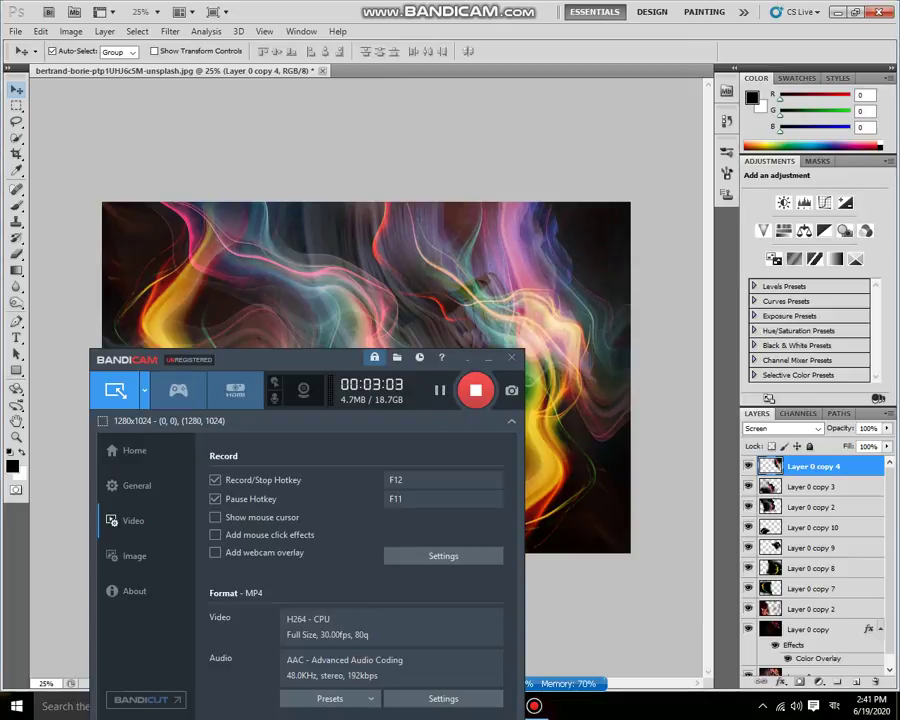
left_click(466, 357)
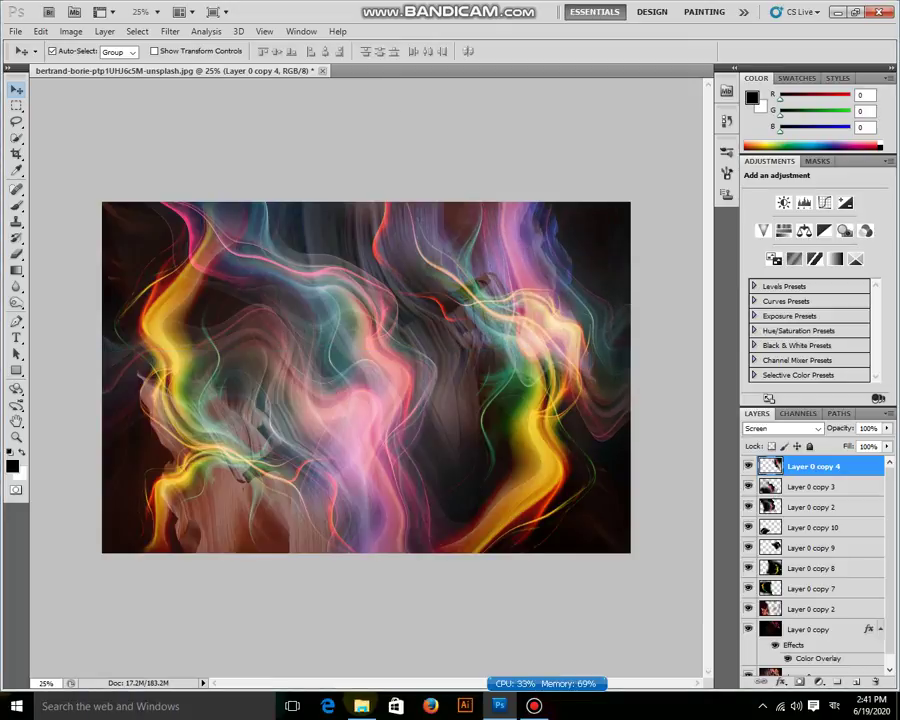
left_click(812, 486)
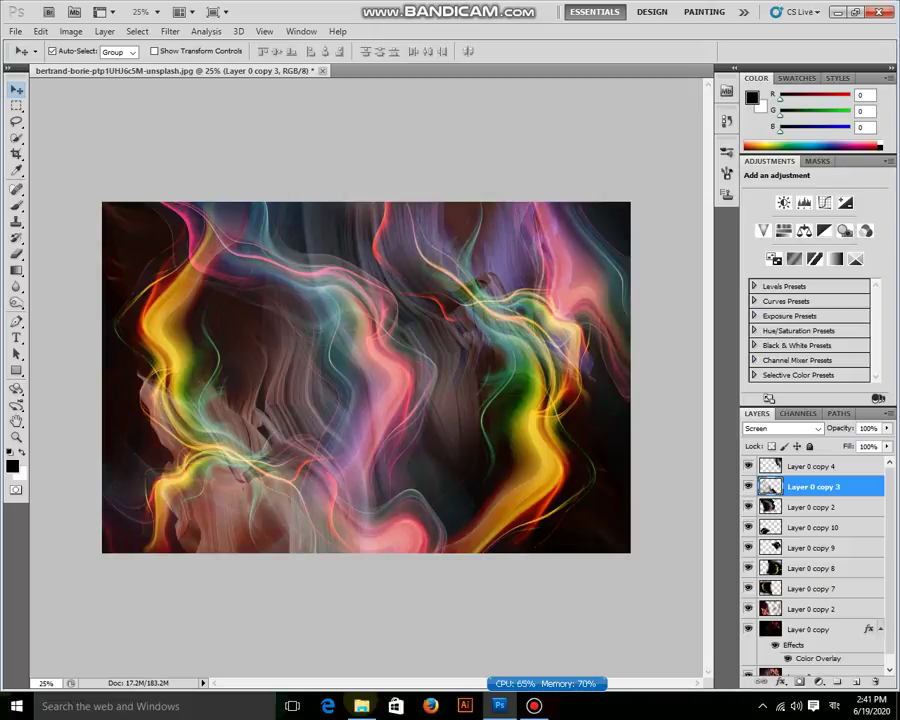
Step: Move and enlarge Layer 0 copy 9's yellow waves toward the lower right, then shift Layer 0 copy 2
left_click(812, 466)
left_click(812, 568)
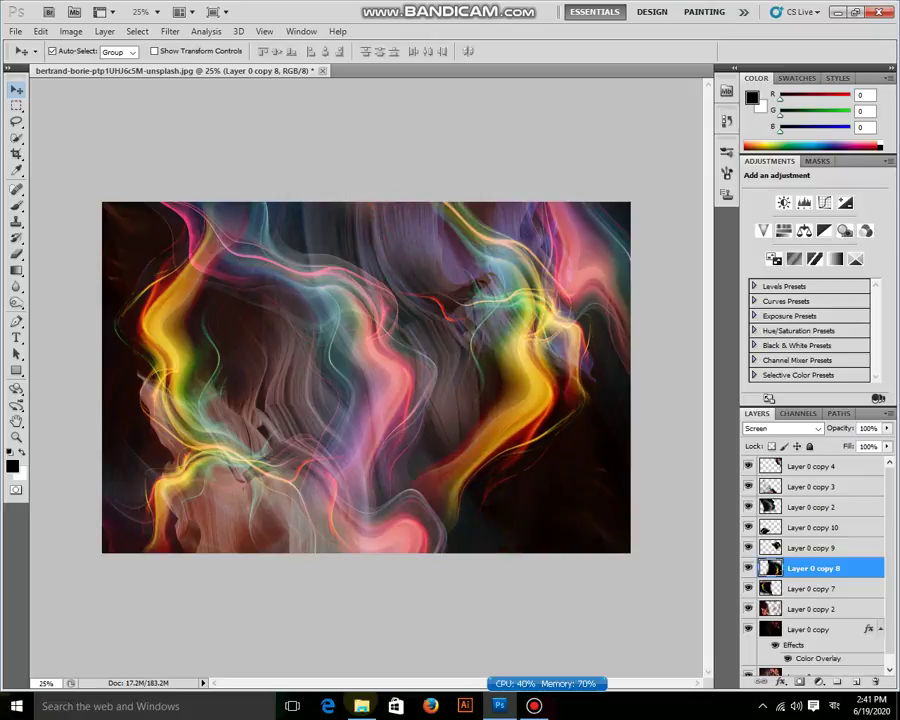
left_click(812, 548)
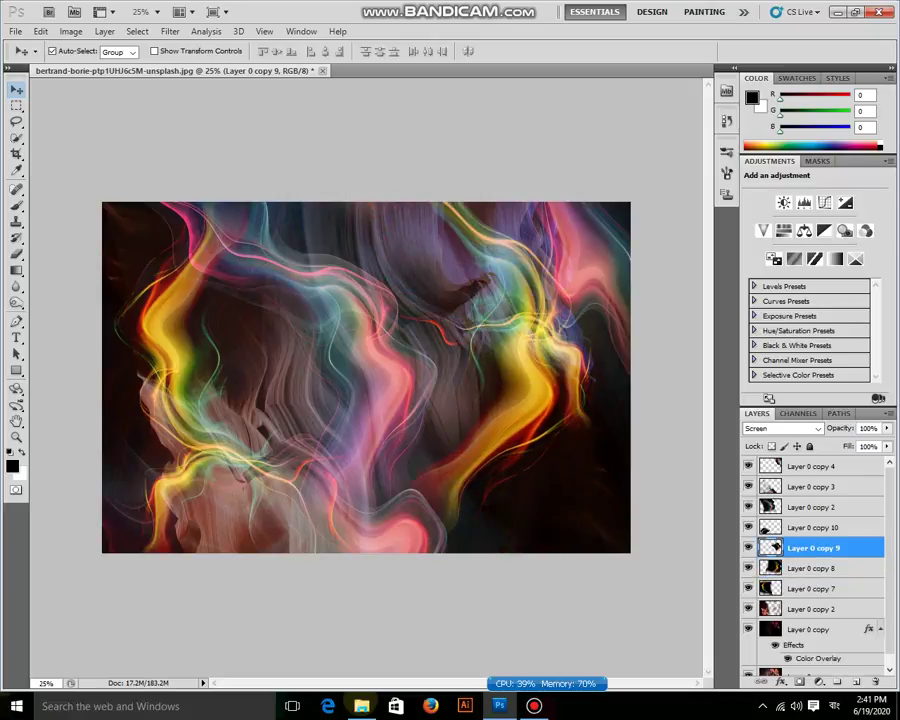
left_click_drag(520, 350, 545, 384)
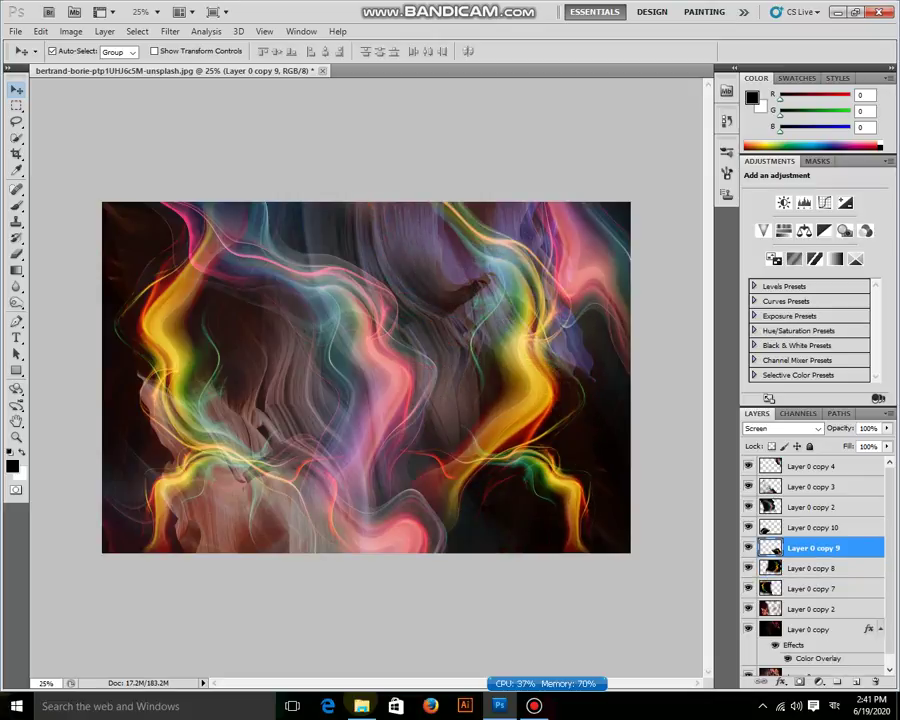
key("ctrl+t")
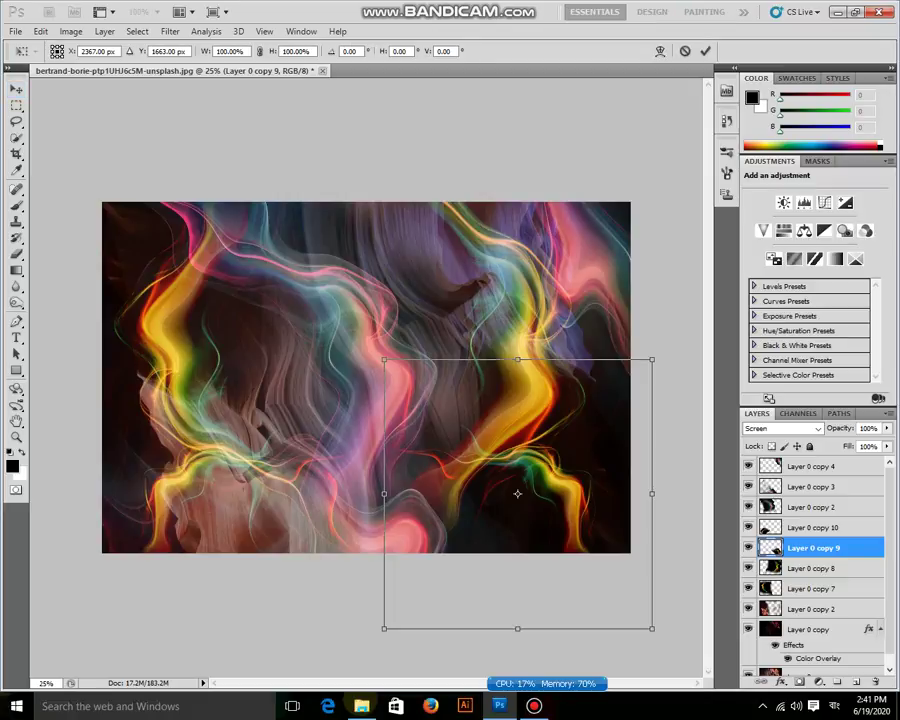
key("Return")
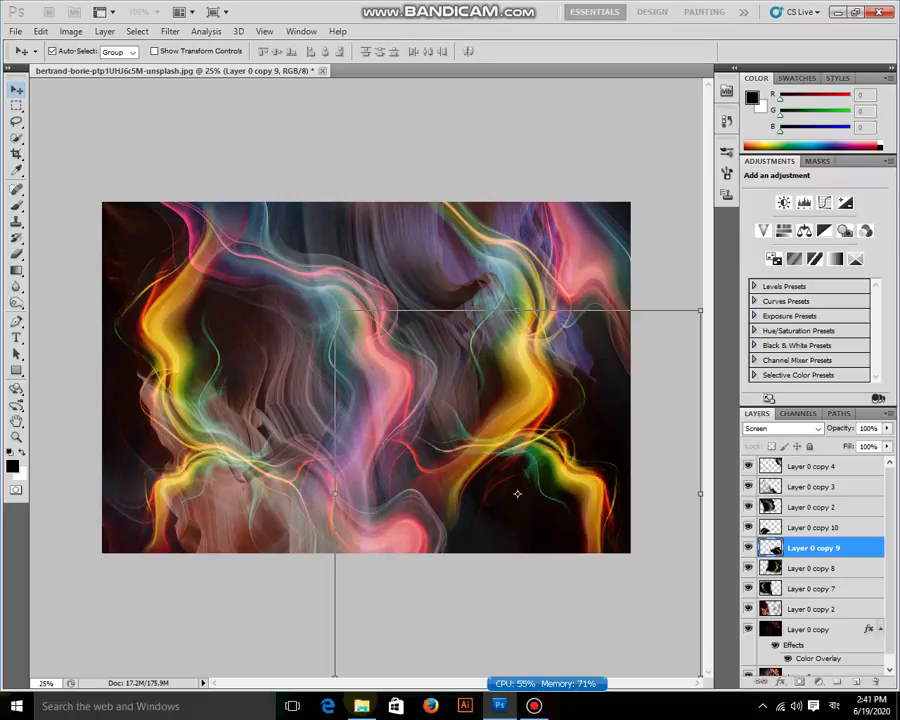
left_click_drag(200, 350, 170, 380)
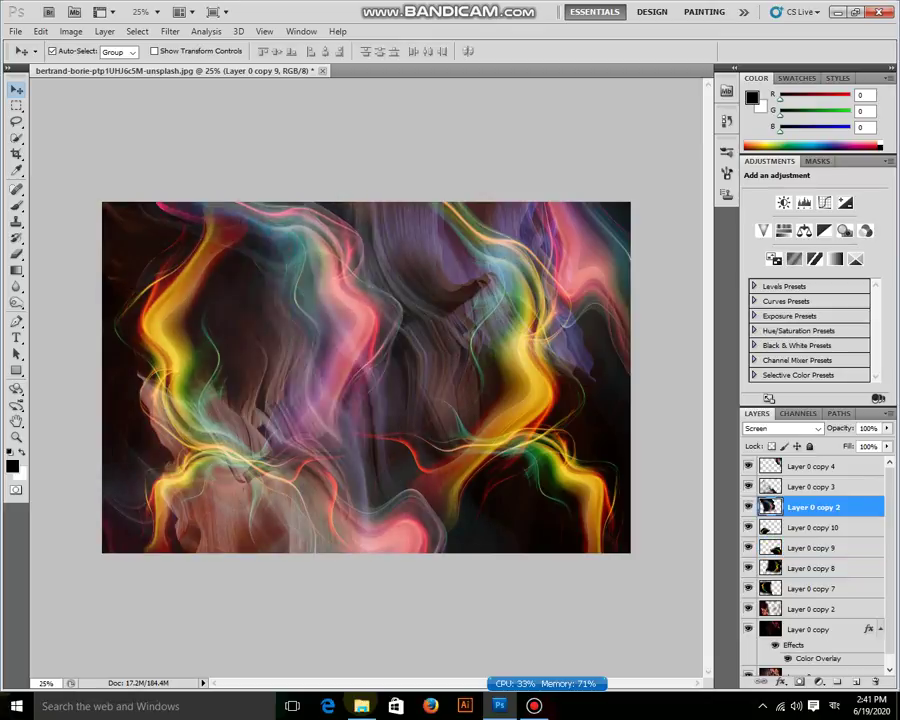
Step: Move Layer 0 copy 2 toward the centre, set its Levels midtones to 0.23, and nudge it right
left_click_drag(170, 380, 280, 320)
key("ctrl+l")
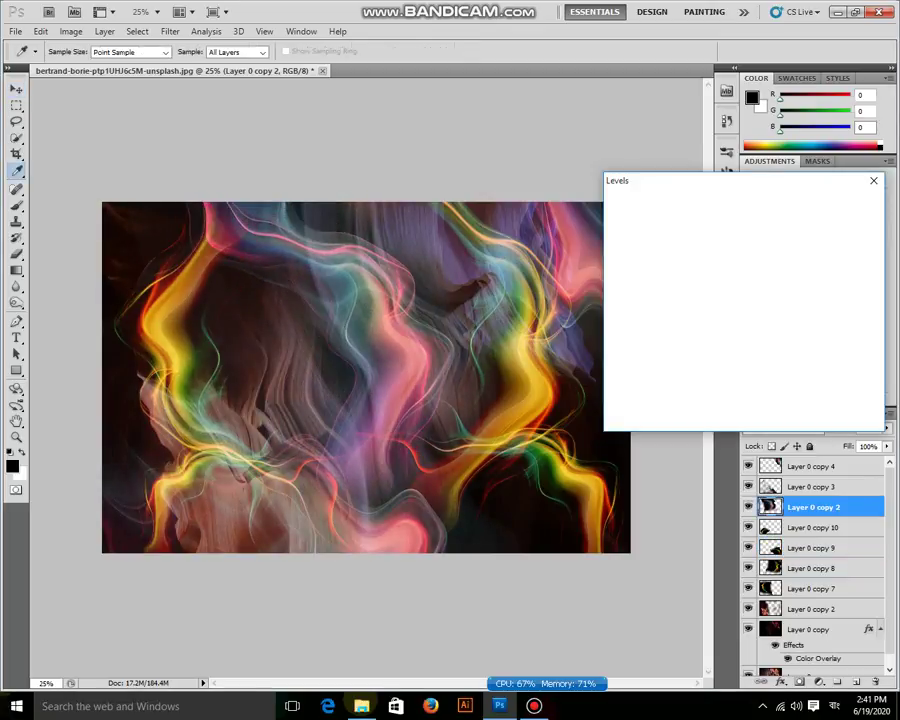
left_click_drag(711, 336, 773, 336)
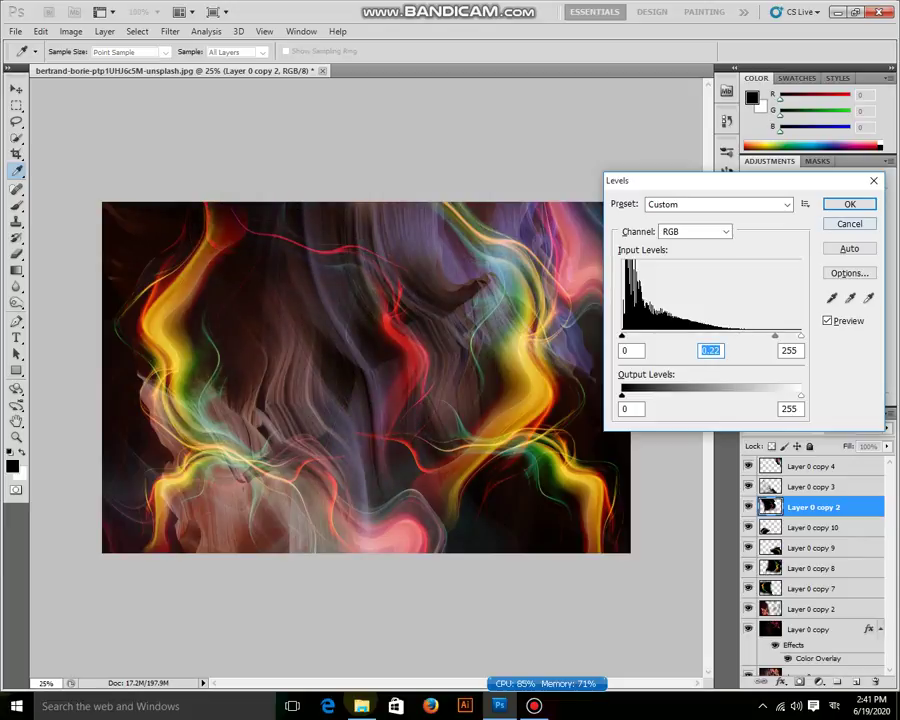
key("Return")
key("v")
key("Right")
key("Right")
key("Right")
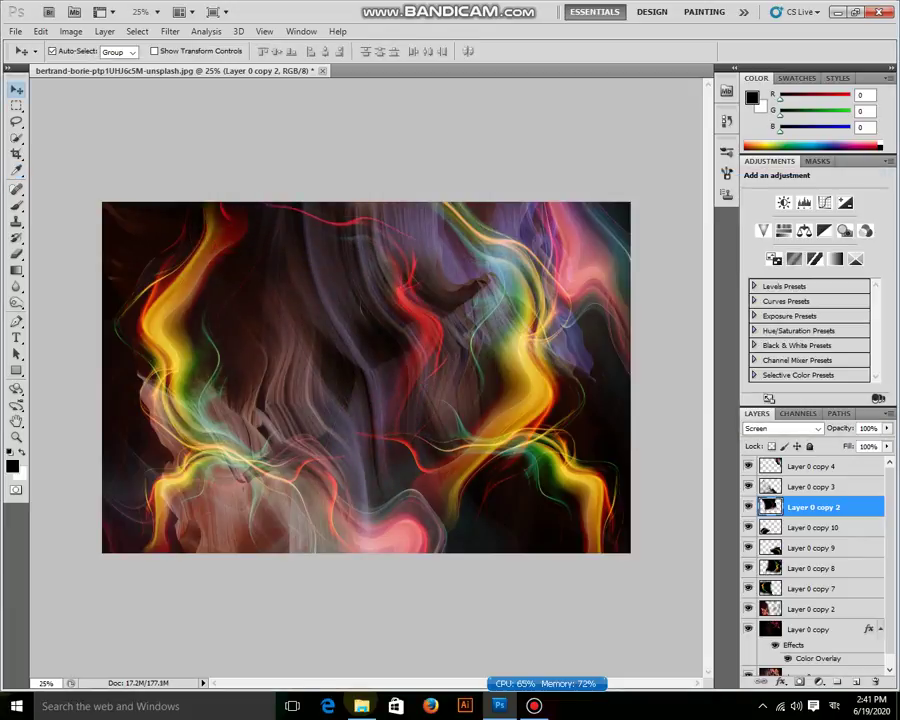
Step: Duplicate the wave layer as Layer 0 copy 5, rotated steeply and enlarged to about 120%
key("ctrl+j")
key("ctrl+t")
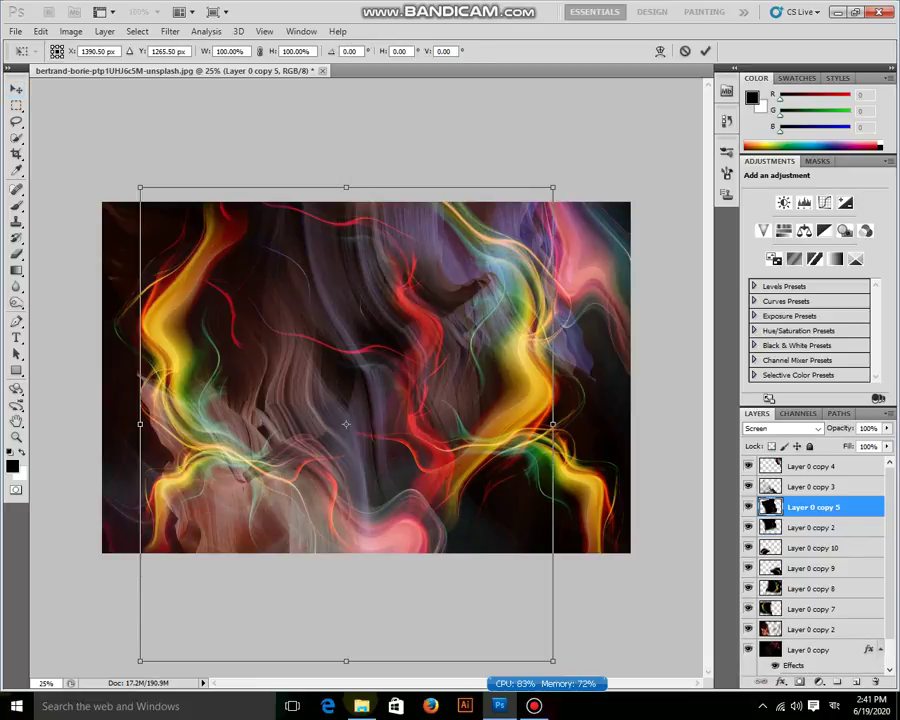
mouse_move(560, 600)
left_mouse_down()
mouse_move(93, 537)
mouse_move(45, 330)
left_mouse_up()
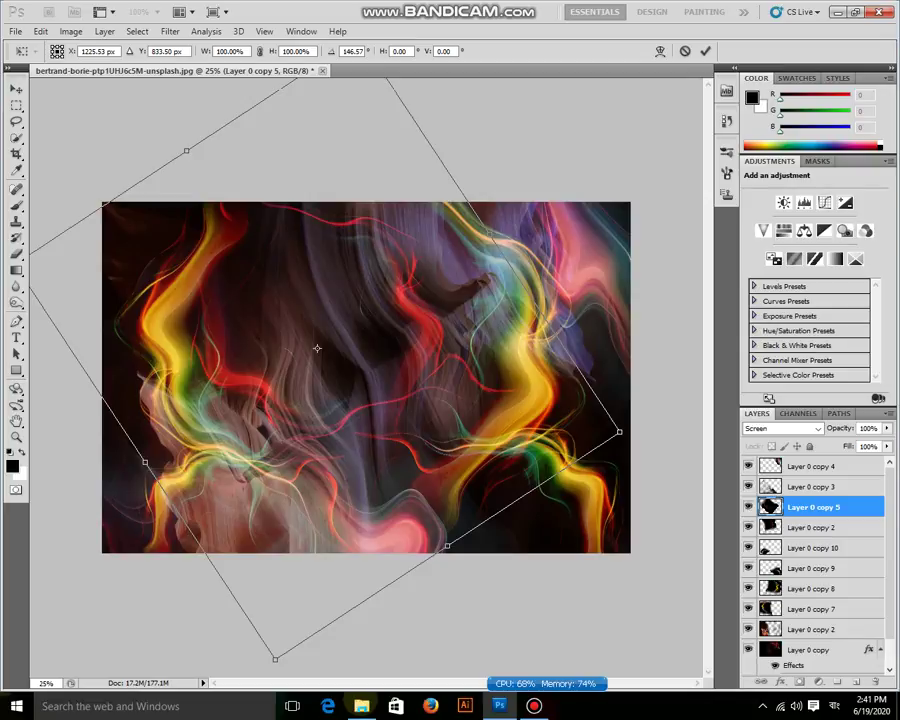
mouse_move(317, 348)
left_mouse_down()
mouse_move(258, 398)
mouse_move(255, 435)
left_mouse_up()
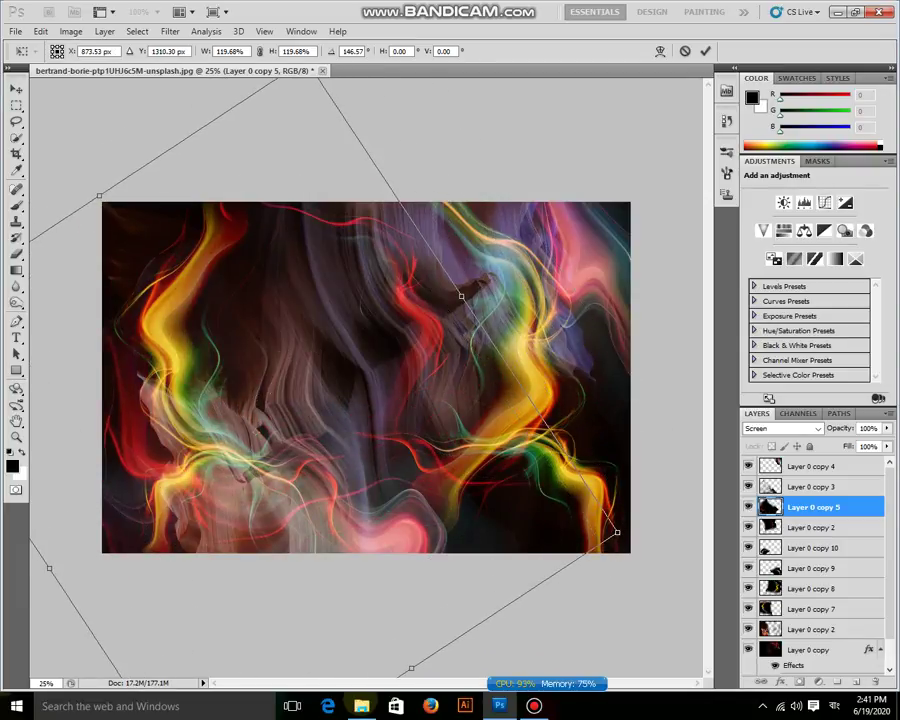
key("Return")
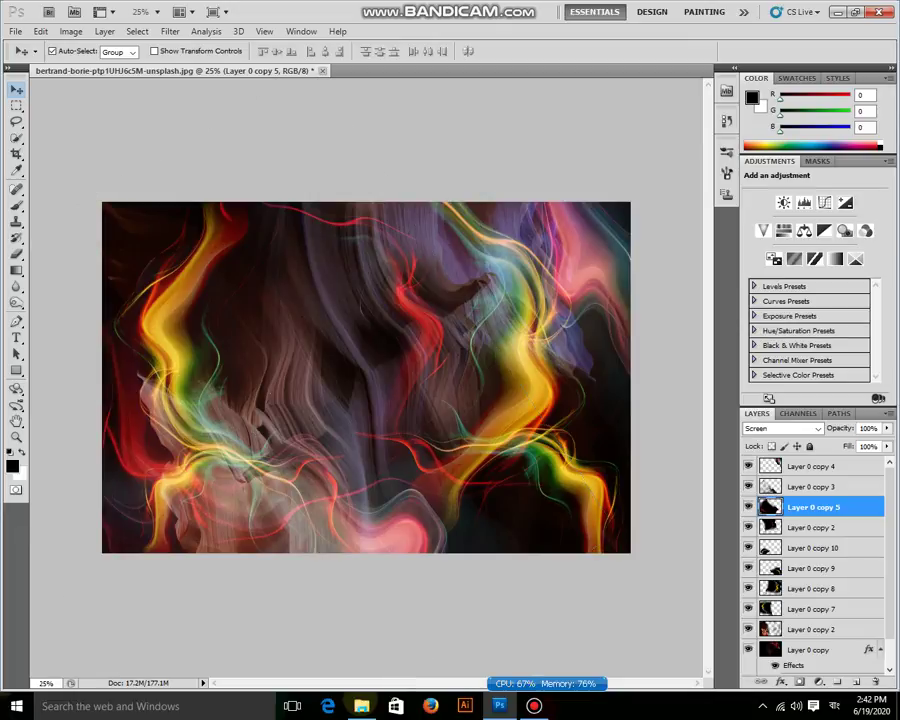
Step: Hide Layer 0 copy 8 and reposition the red and yellow strands
left_click(813, 486)
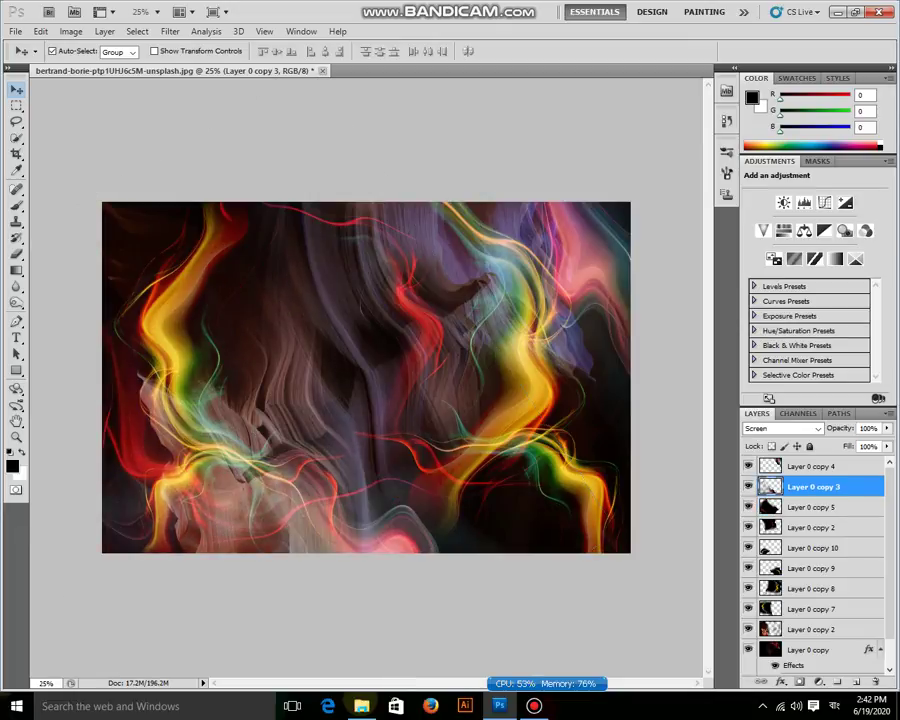
left_click_drag(436, 450, 440, 452)
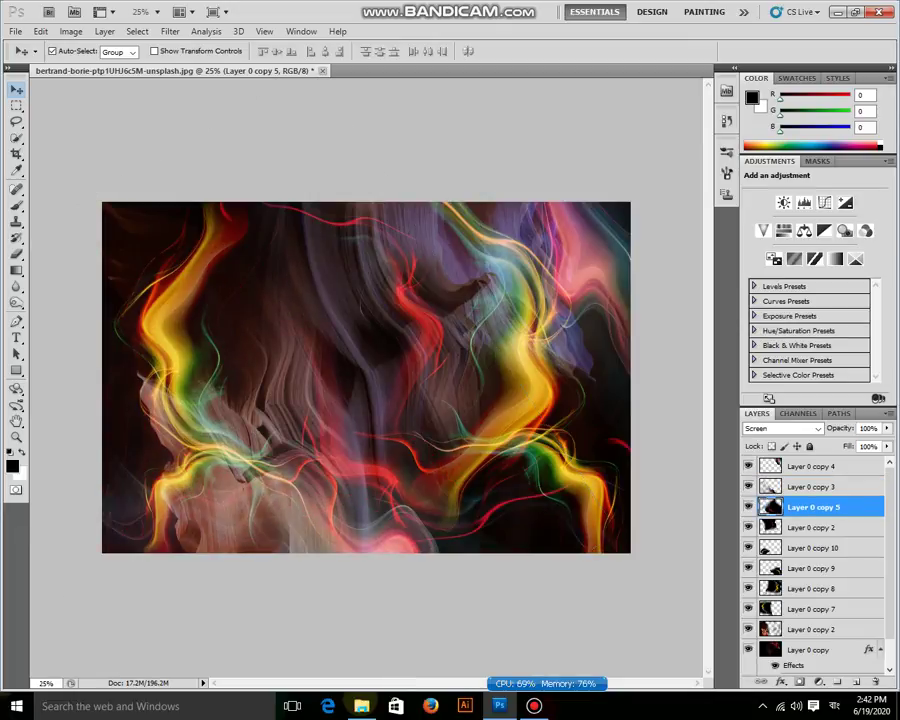
left_click_drag(330, 360, 320, 330)
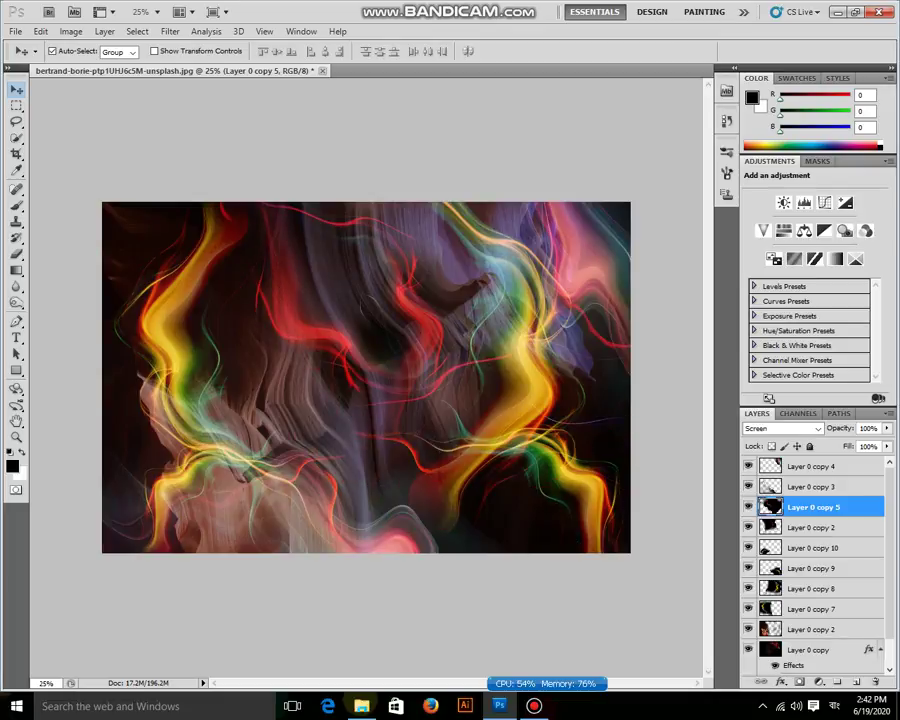
left_click(748, 588)
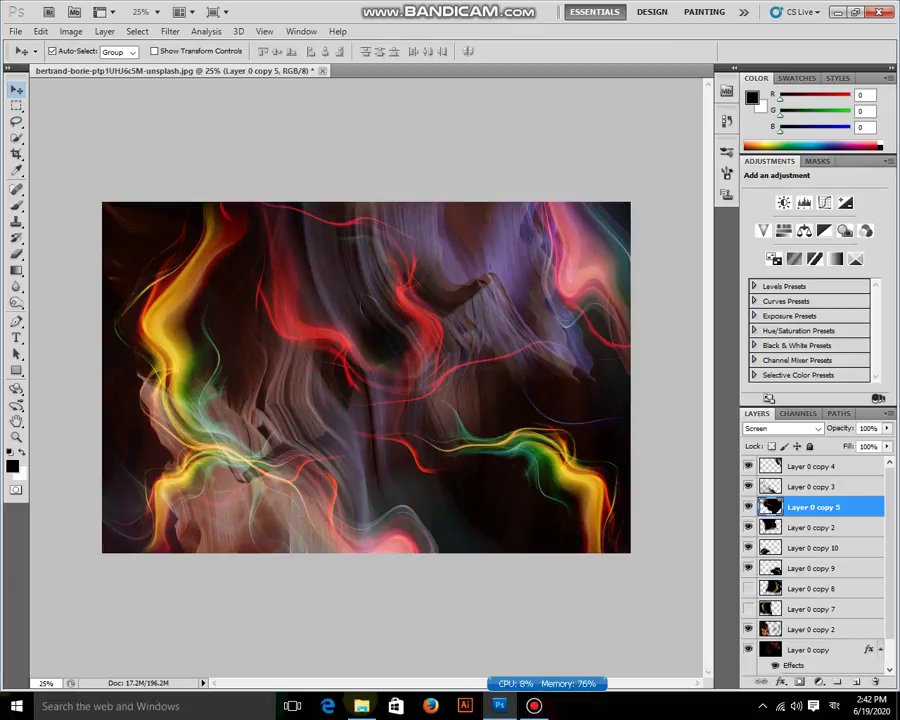
left_click_drag(190, 260, 195, 505)
left_click_drag(300, 280, 310, 310)
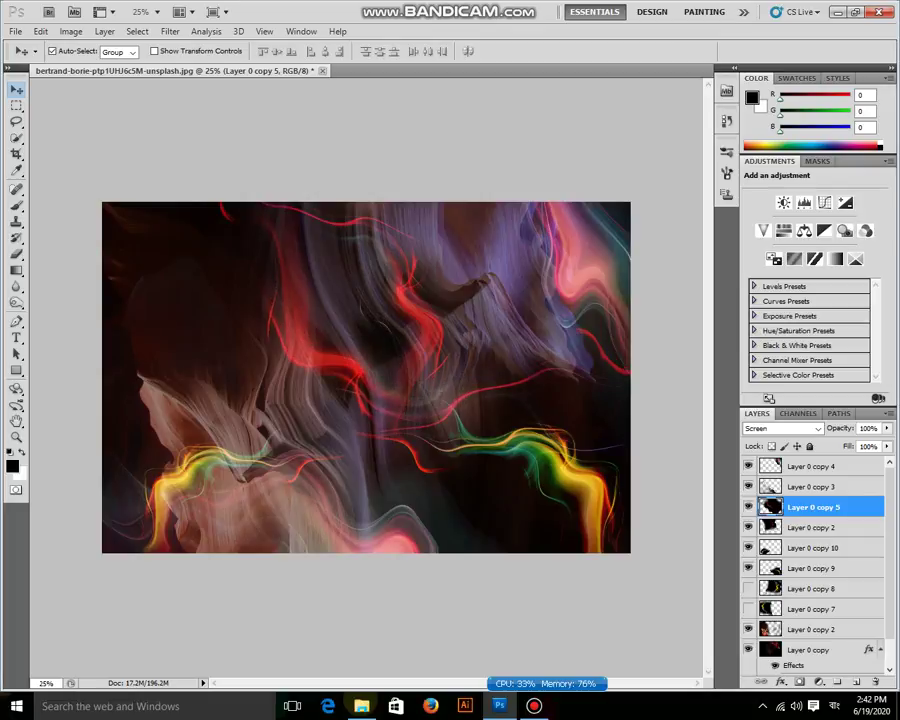
Step: Hide Layer 0 copy 9, reposition copy 5's red strands, and move copy 4's pink strands left
left_click(748, 568)
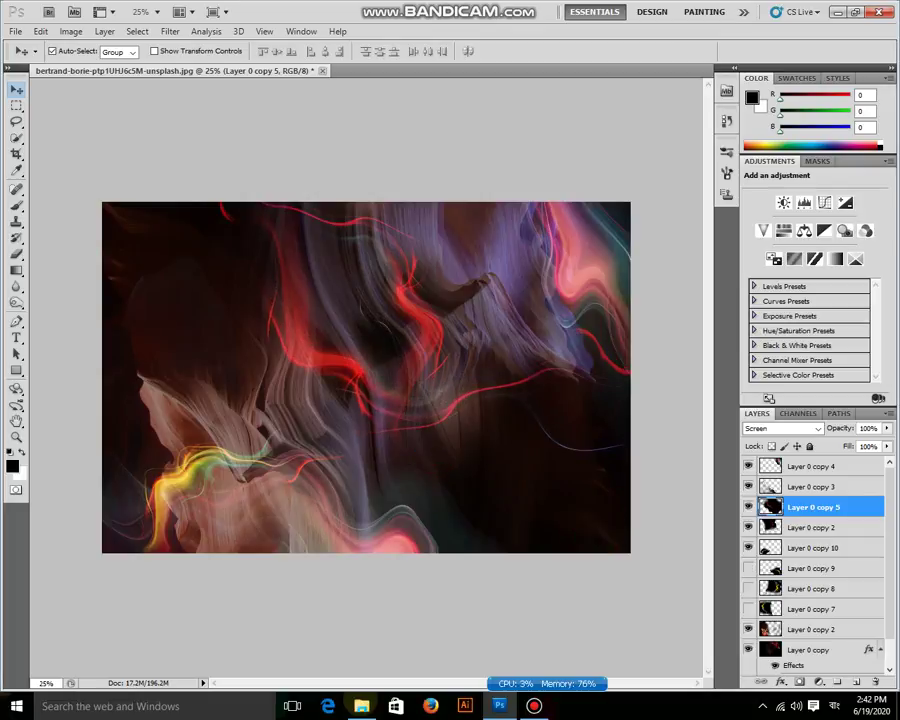
left_click_drag(360, 360, 190, 330)
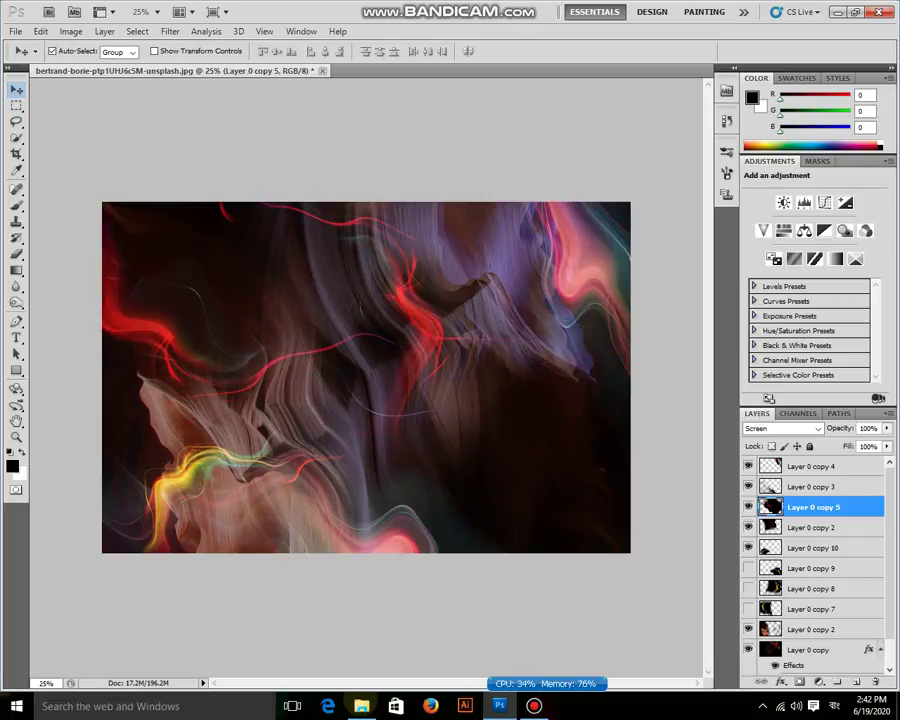
key("ctrl+t")
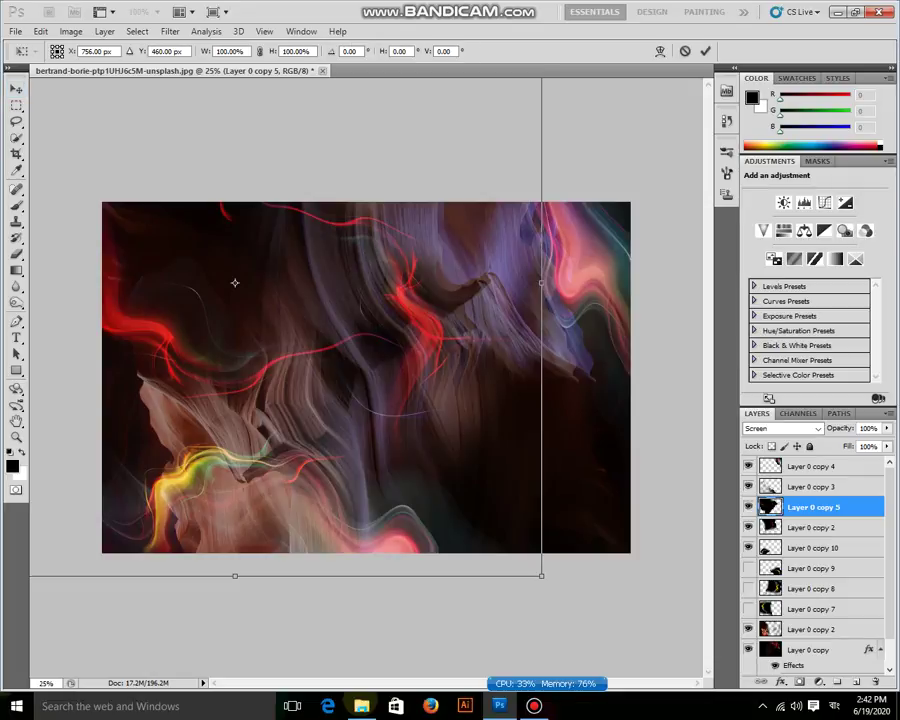
left_click_drag(235, 283, 335, 284)
key("Return")
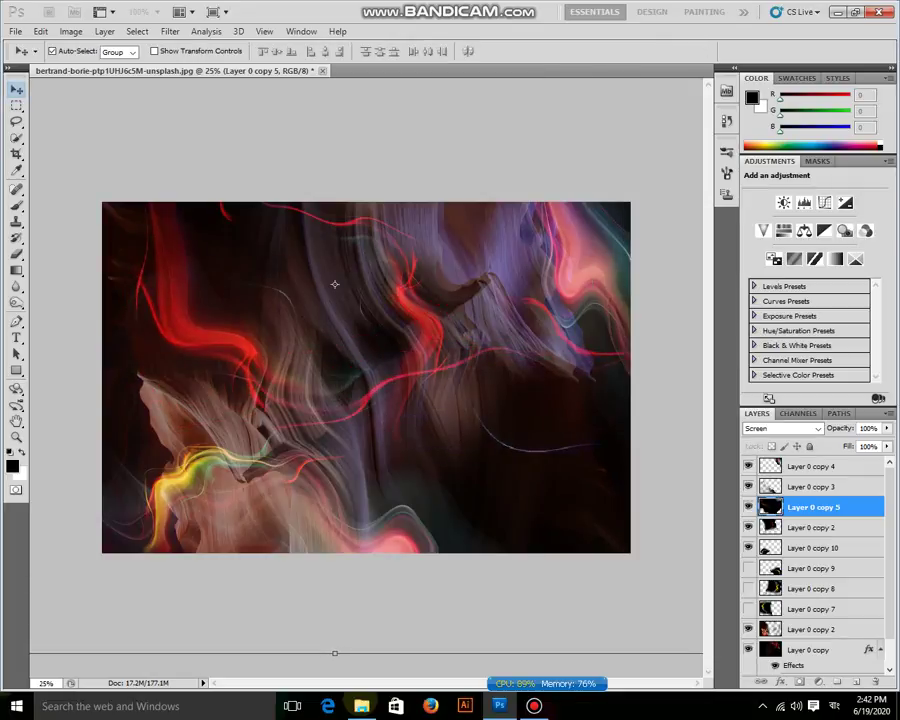
mouse_move(590, 240)
left_mouse_down()
mouse_move(540, 230)
mouse_move(300, 400)
mouse_move(430, 350)
left_mouse_up()
Step: Lower Layer 0 copy 4 to 33% opacity and duplicate it up to Layer 0 copy 12
left_click(886, 428)
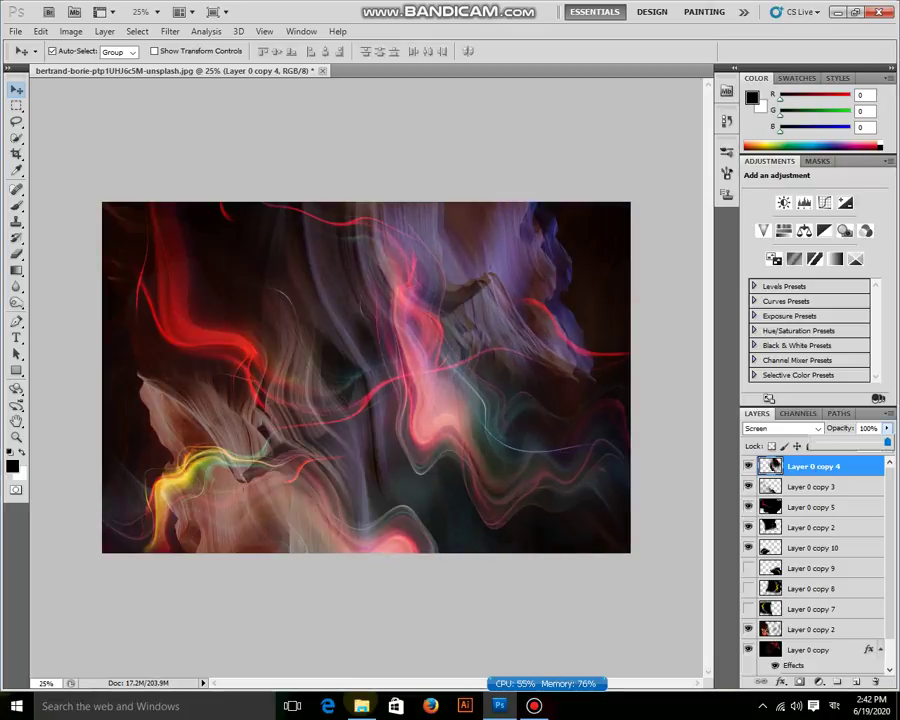
left_click_drag(884, 440, 832, 440)
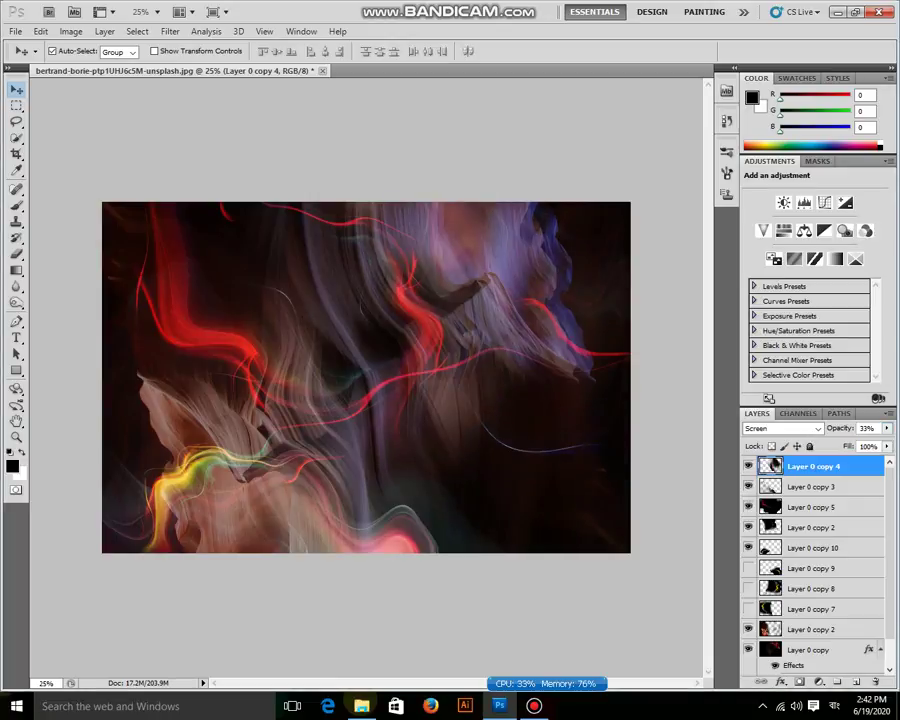
key("ctrl+j")
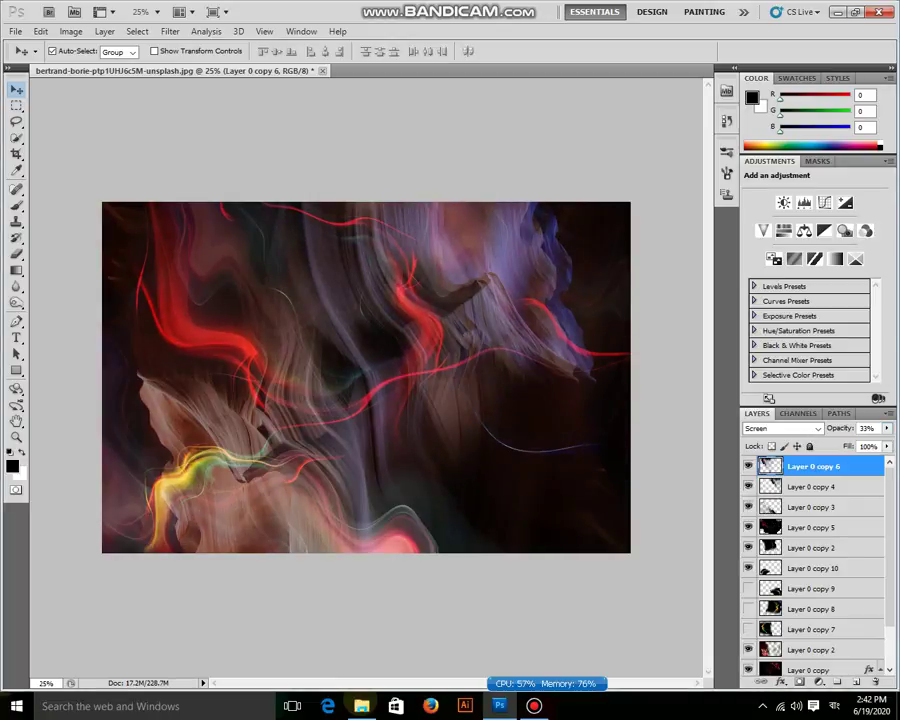
key("ctrl+j")
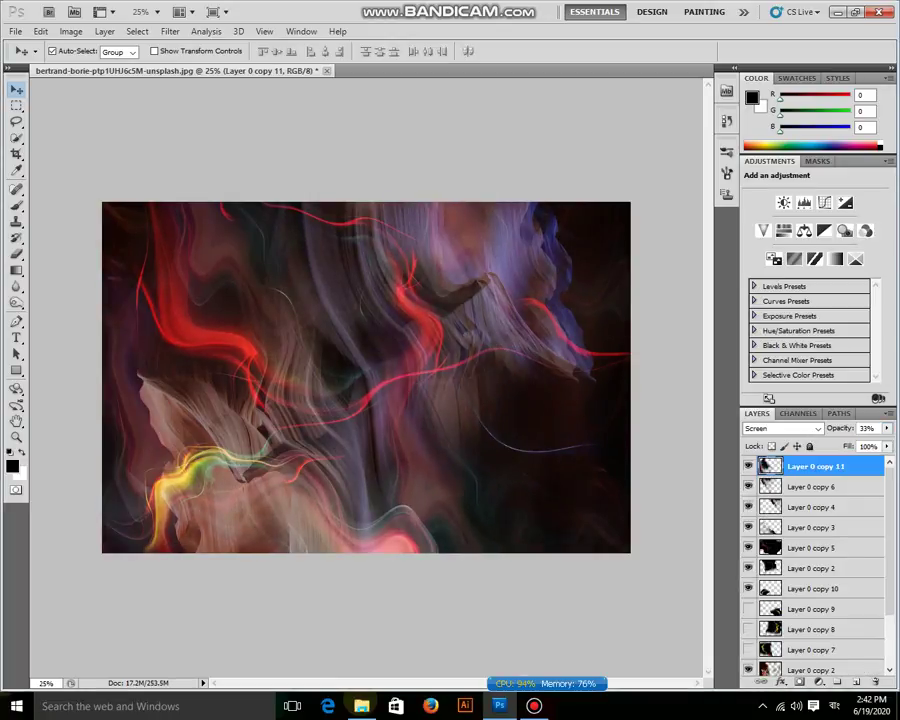
key("ctrl+j")
Step: Rotate the new copy about 122°, reposition it, and duplicate the rotated layer
key("ctrl+t")
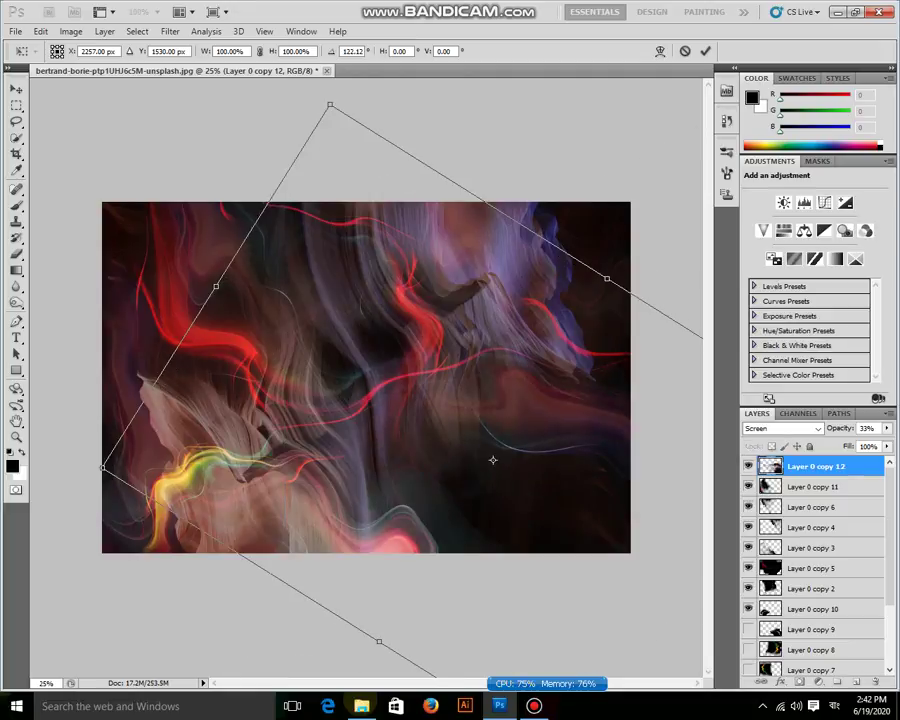
mouse_move(498, 470)
left_mouse_down()
mouse_move(437, 361)
mouse_move(401, 464)
left_mouse_up()
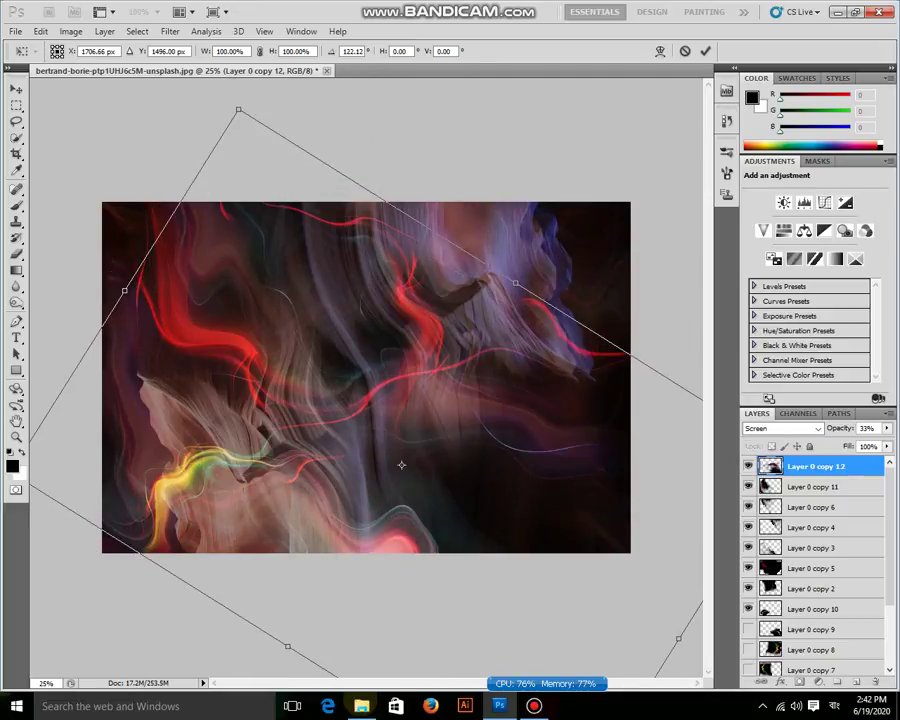
key("Return")
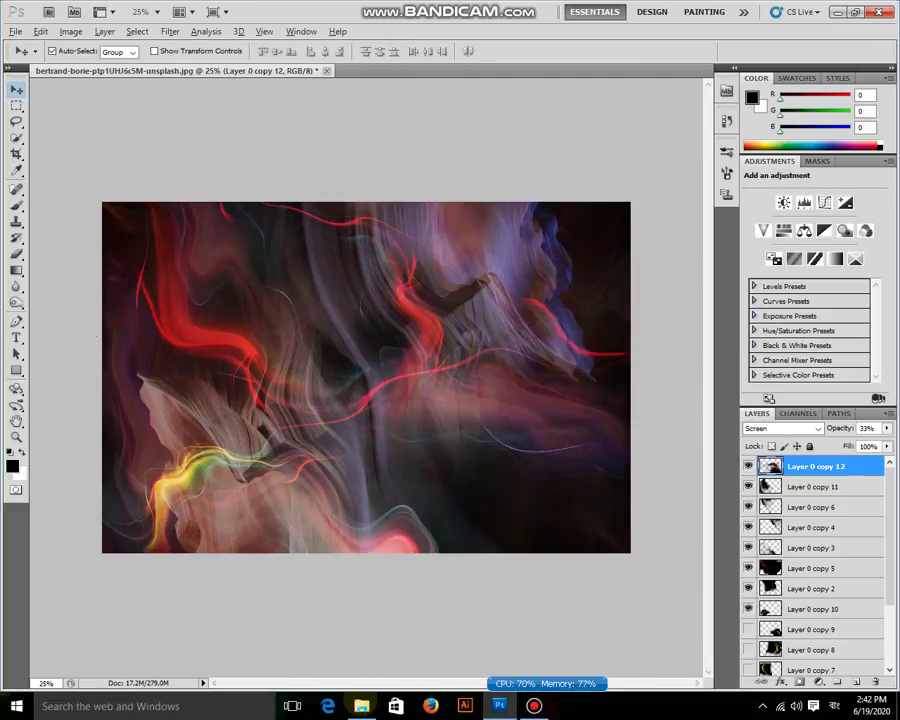
key("ctrl+j")
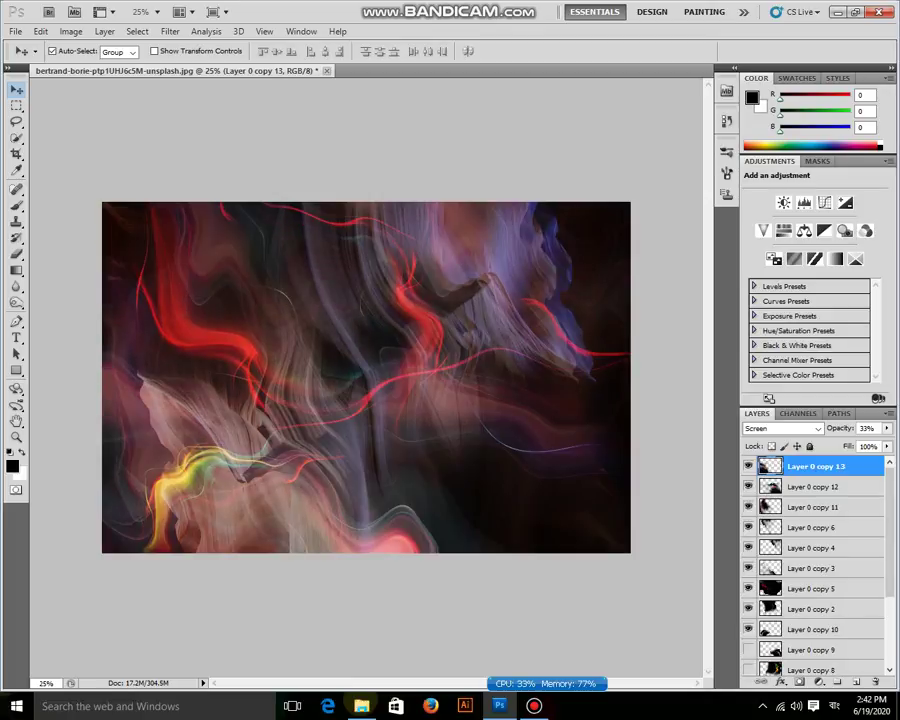
Step: Show Layer 0 copy 3 to restore the lower-right yellow-green strands and select Layer 0 copy 5
left_click(748, 568)
scroll(815, 565, "down", 1)
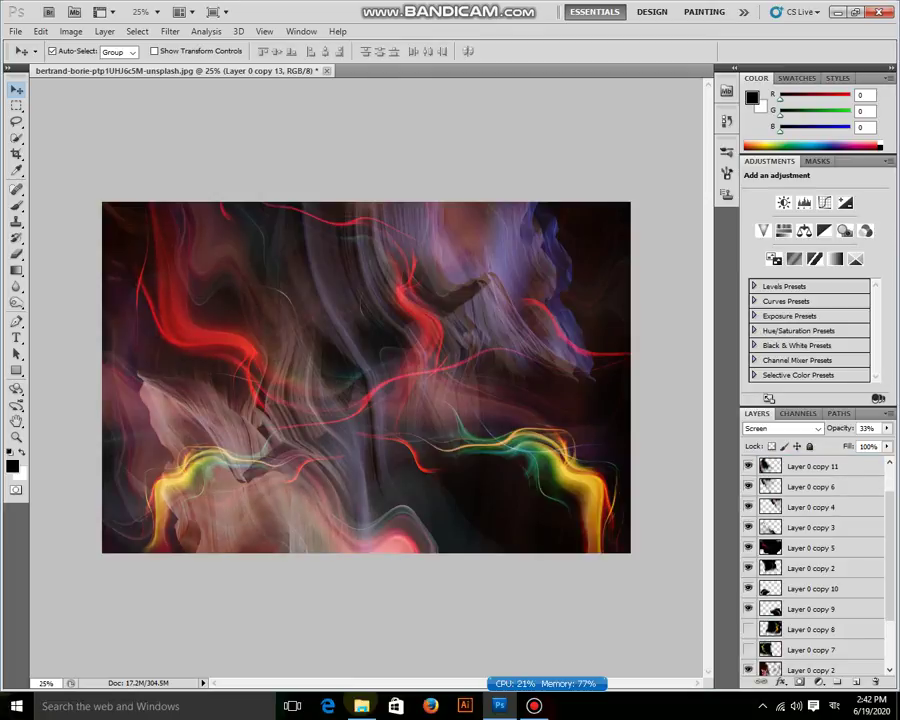
key("alt+bracketleft")
key("alt+bracketleft")
key("alt+bracketleft")
key("alt+bracketleft")
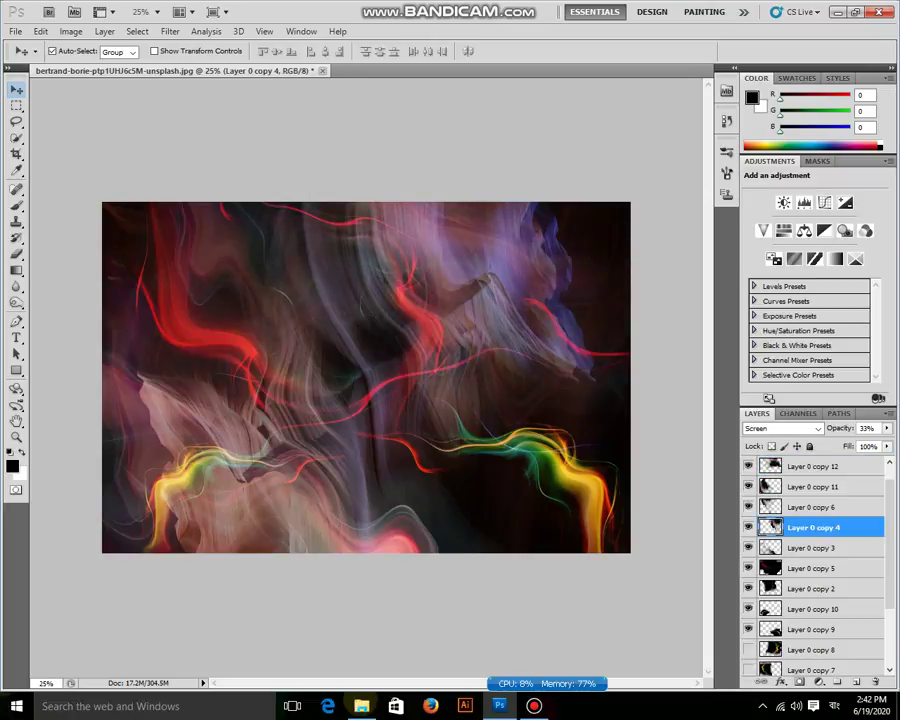
key("alt+bracketleft")
key("alt+bracketleft")
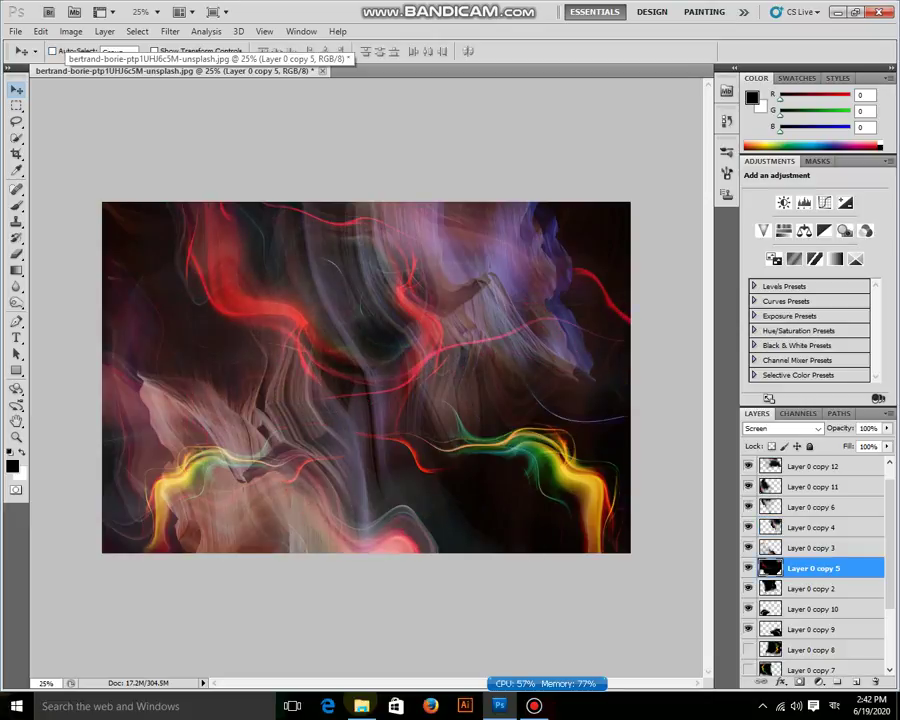
Step: Duplicate copy 5, rotate it about -136°, move it left and scale it to about 74%
key("ctrl+j")
key("ctrl+t")
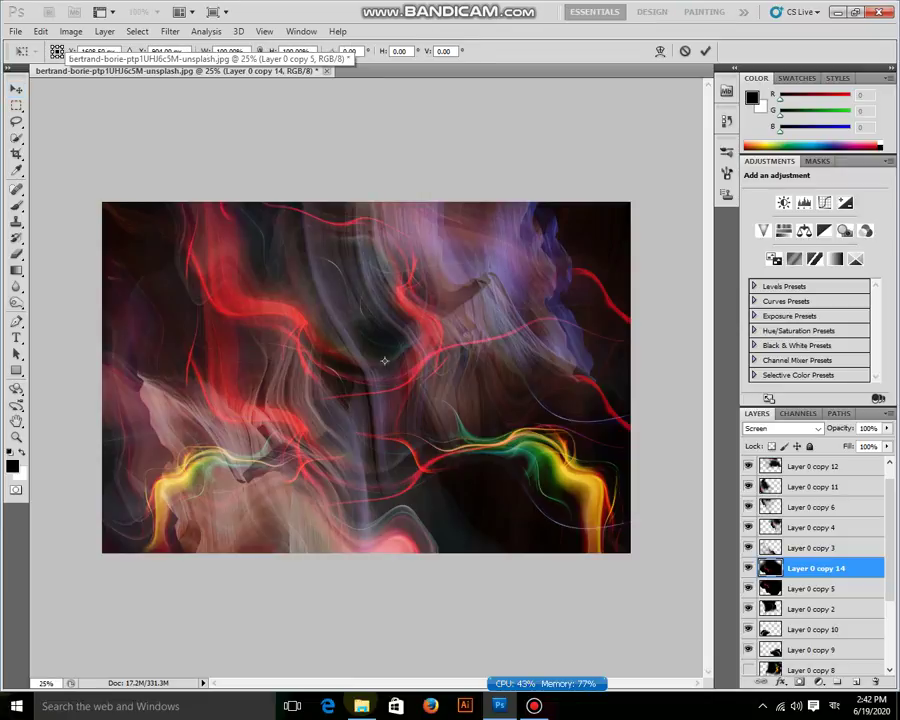
mouse_move(384, 360)
left_mouse_down()
mouse_move(452, 462)
mouse_move(269, 336)
left_mouse_up()
left_click_drag(485, 545, 258, 55)
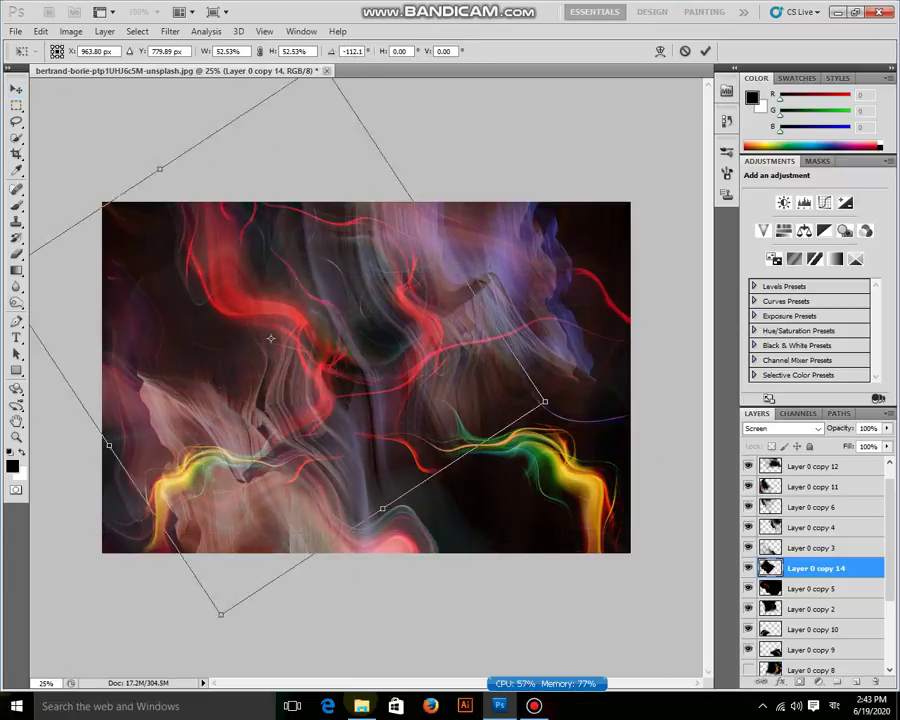
left_click_drag(270, 338, 158, 325)
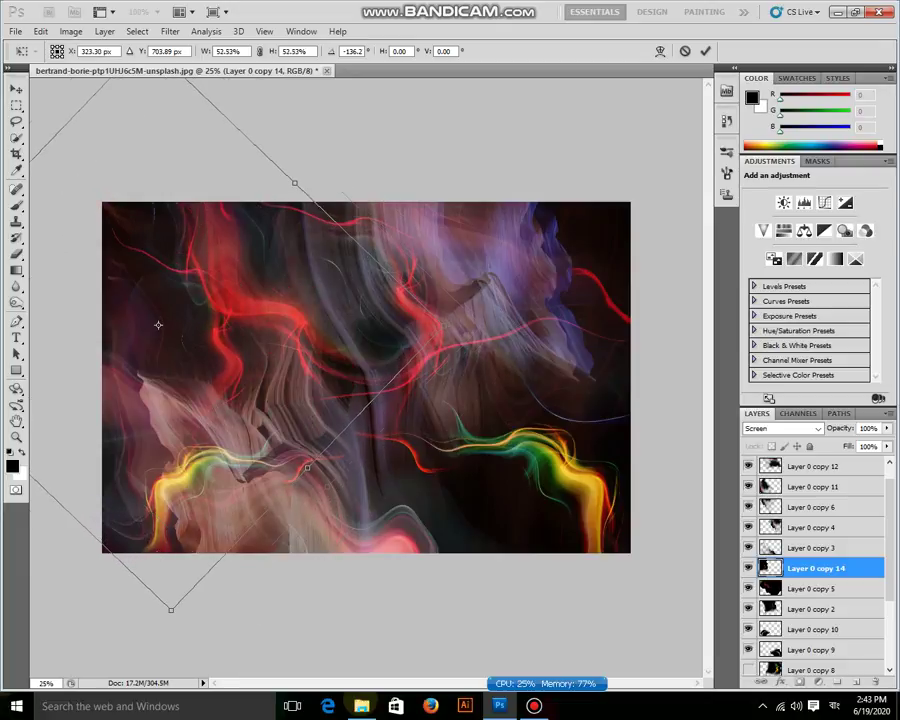
left_click_drag(158, 324, 122, 396)
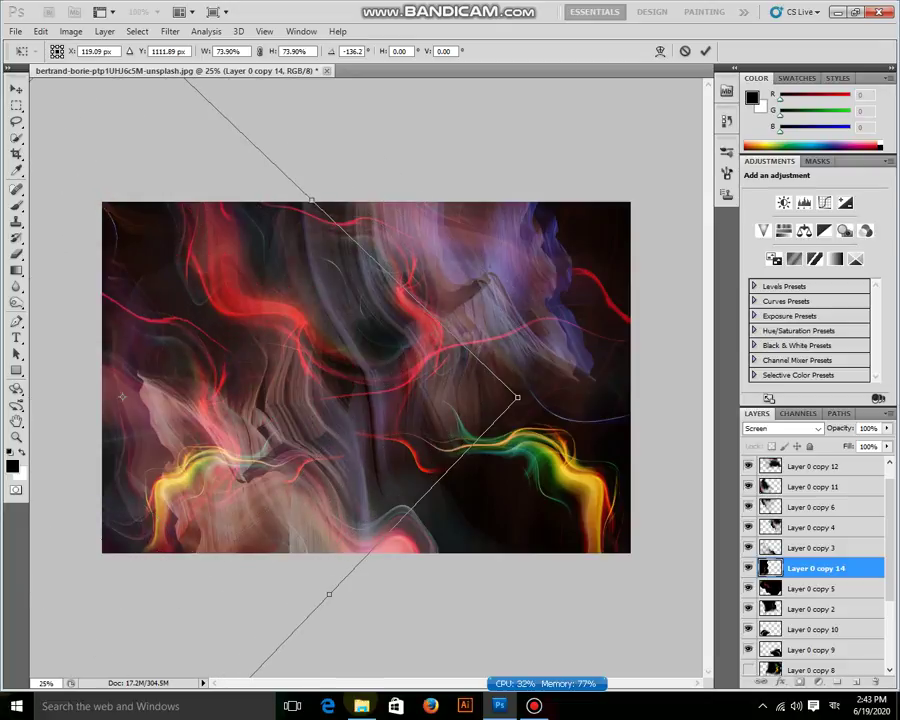
key("Return")
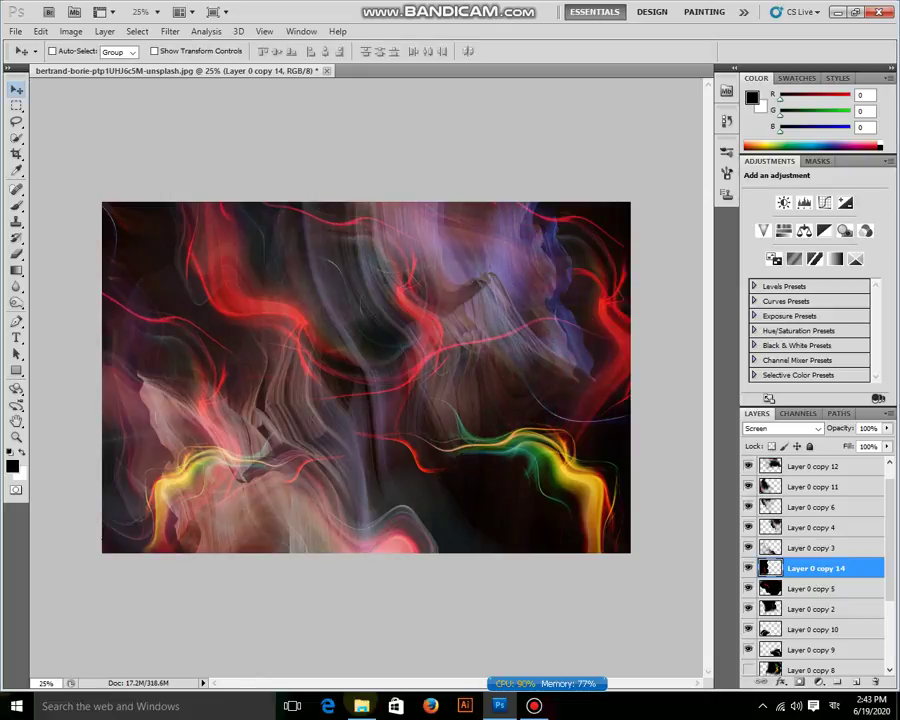
Step: Duplicate again as Layer 0 copy 16, rotate it about 125° and rescale to about 95%
key("ctrl+j")
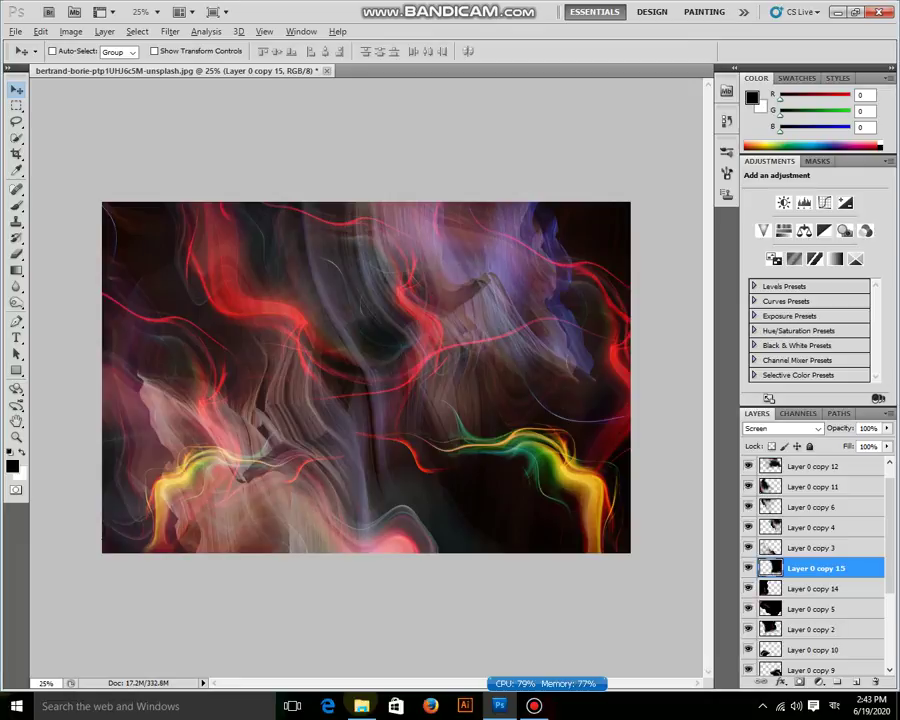
key("ctrl+j")
key("ctrl+t")
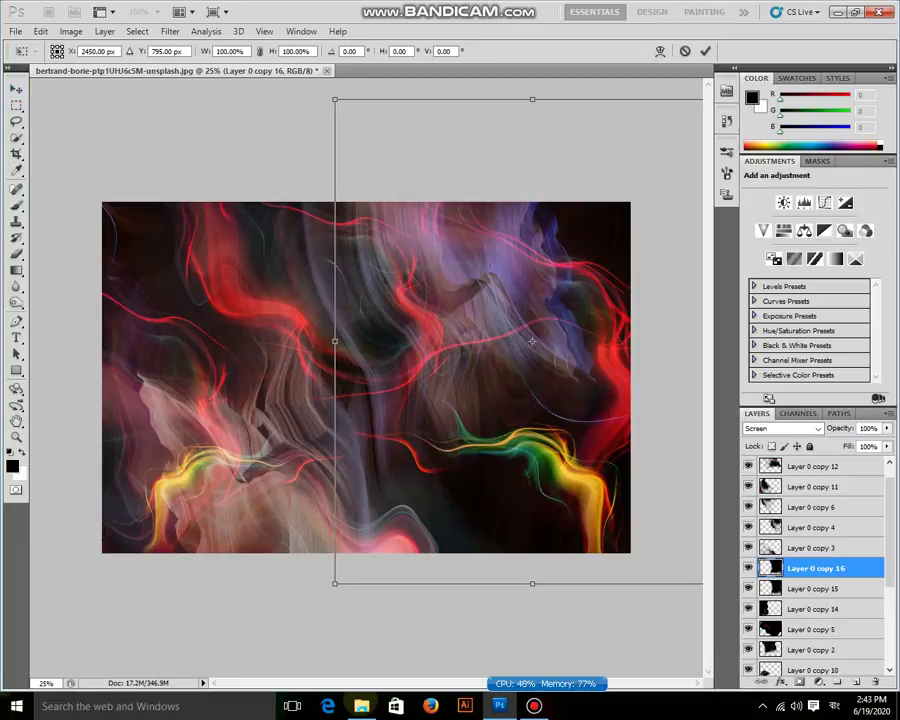
left_click_drag(334, 583, 444, 448)
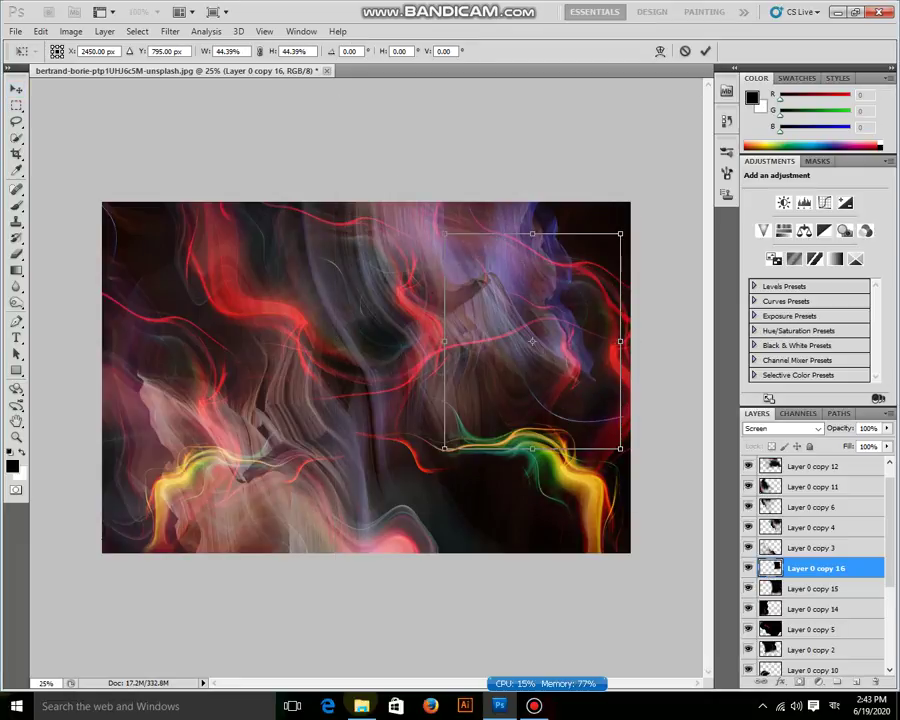
left_click_drag(640, 462, 398, 305)
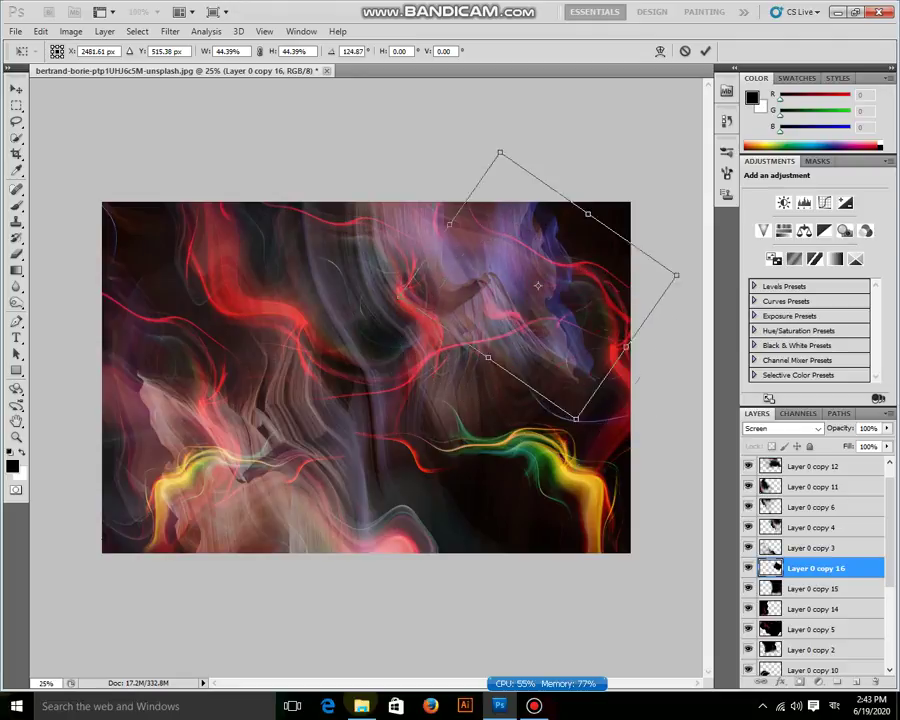
left_click_drag(538, 285, 527, 274)
left_click_drag(565, 408, 637, 516)
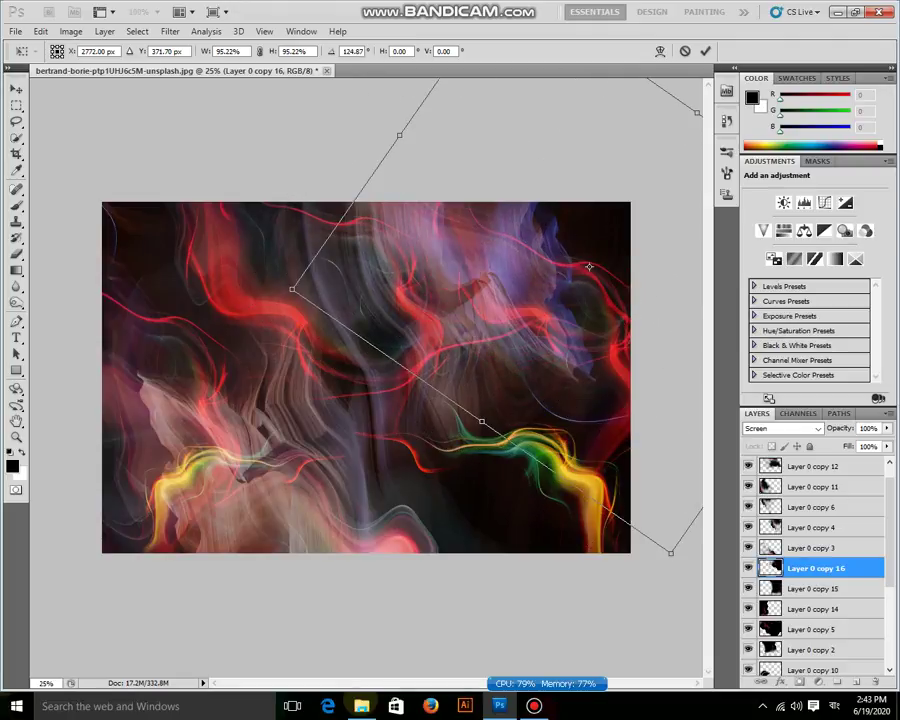
left_click(705, 50)
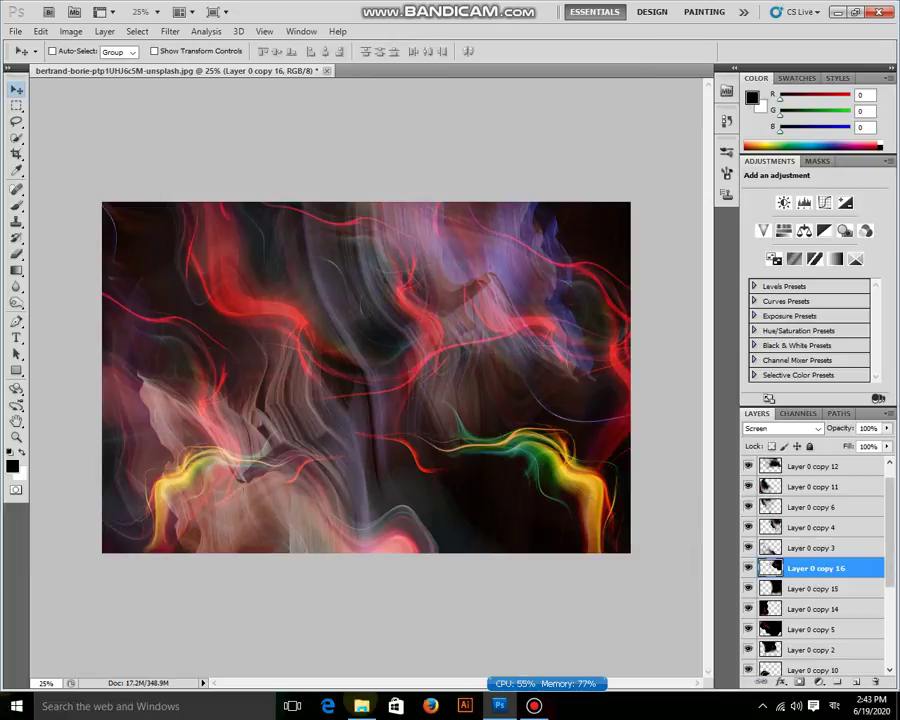
scroll(815, 565, "down", 5)
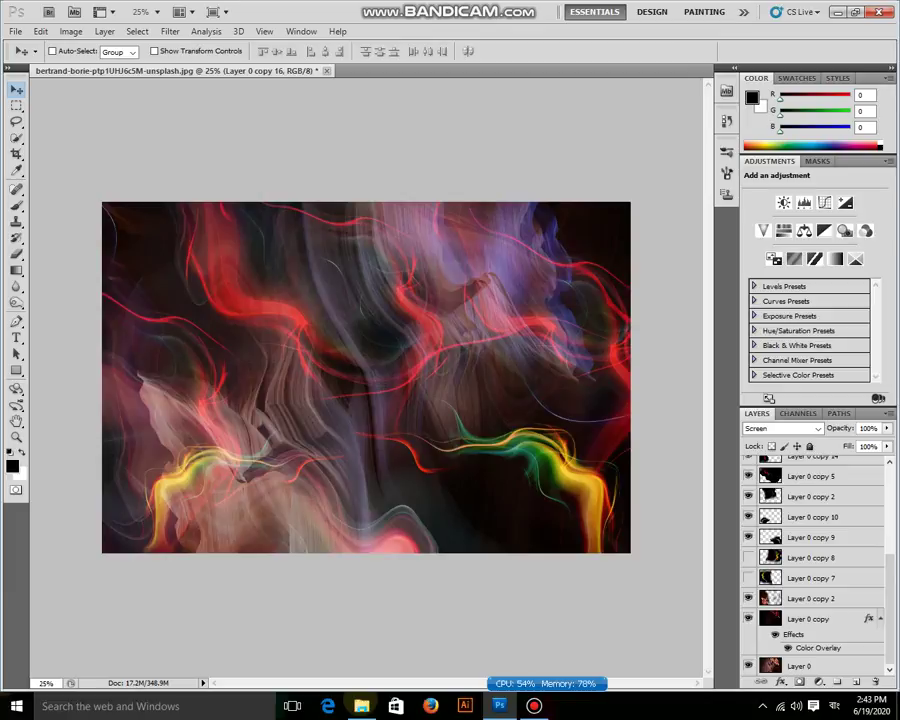
left_click(748, 537)
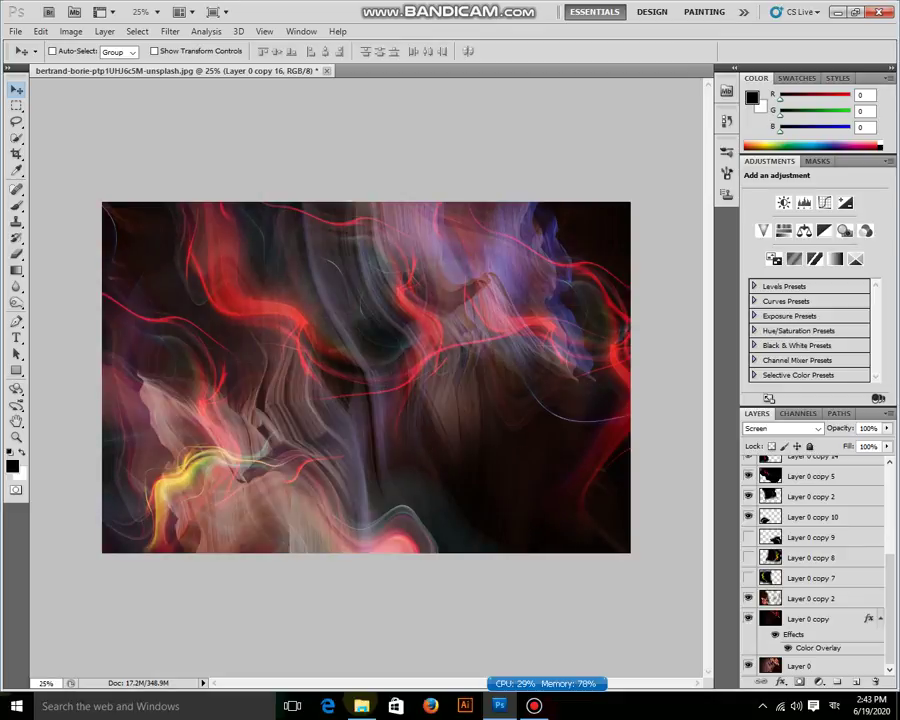
scroll(815, 560, "up", 1)
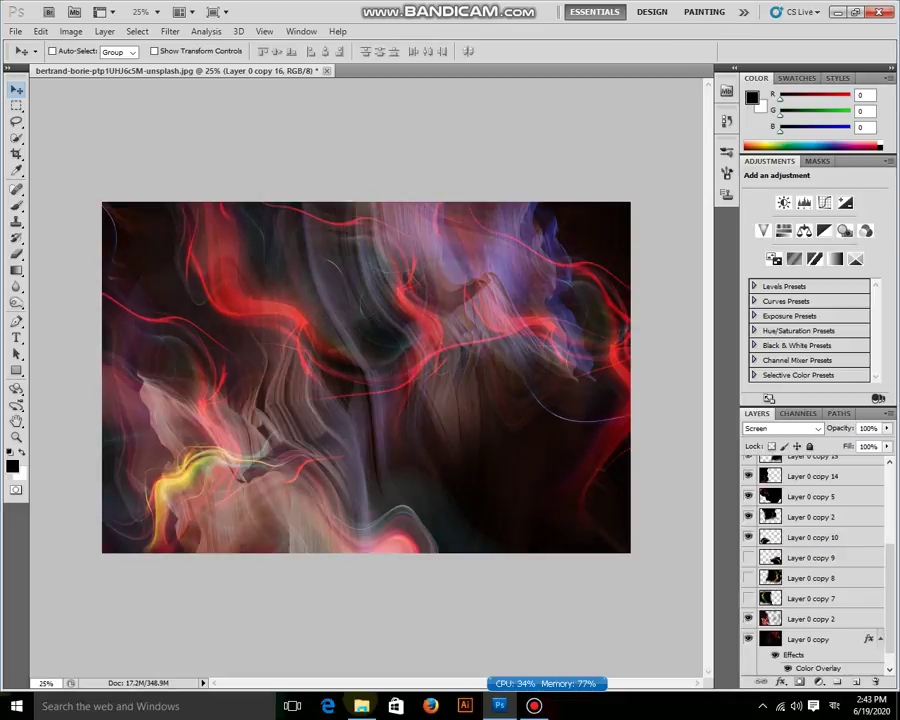
left_click(748, 517)
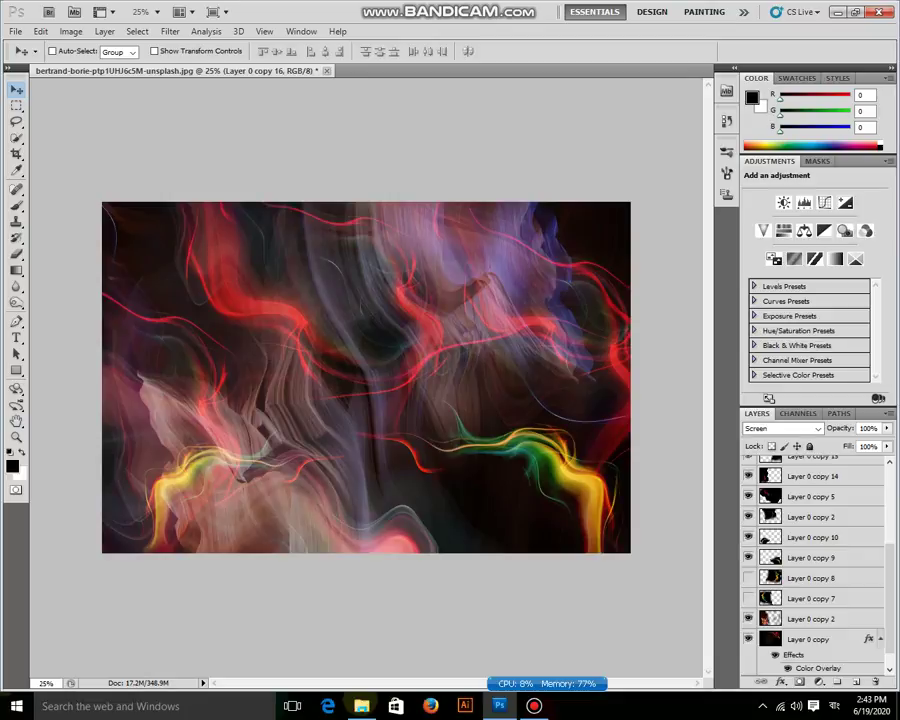
left_click(812, 557)
Step: Move the yellow-green wave to the left middle and enlarge it to about 134%
left_click_drag(520, 460, 255, 365)
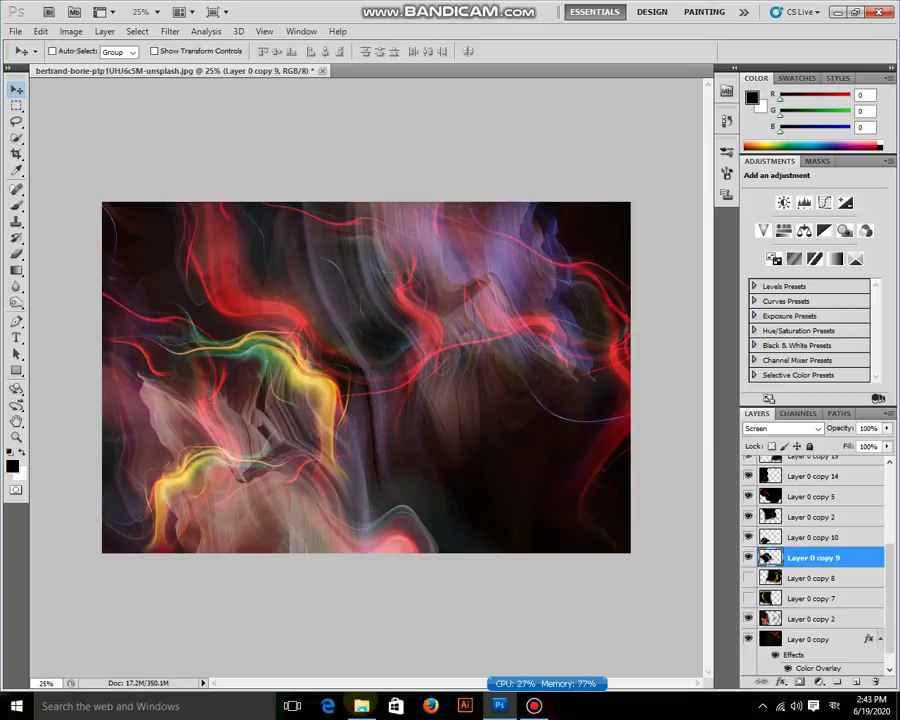
key("ctrl+t")
left_click_drag(434, 580, 487, 624)
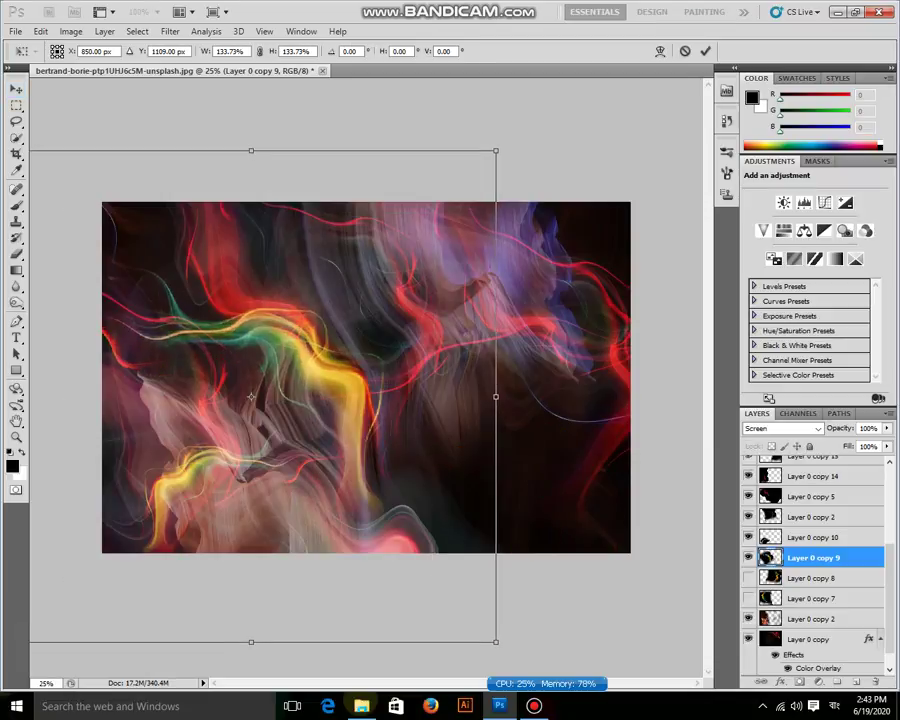
key("Return")
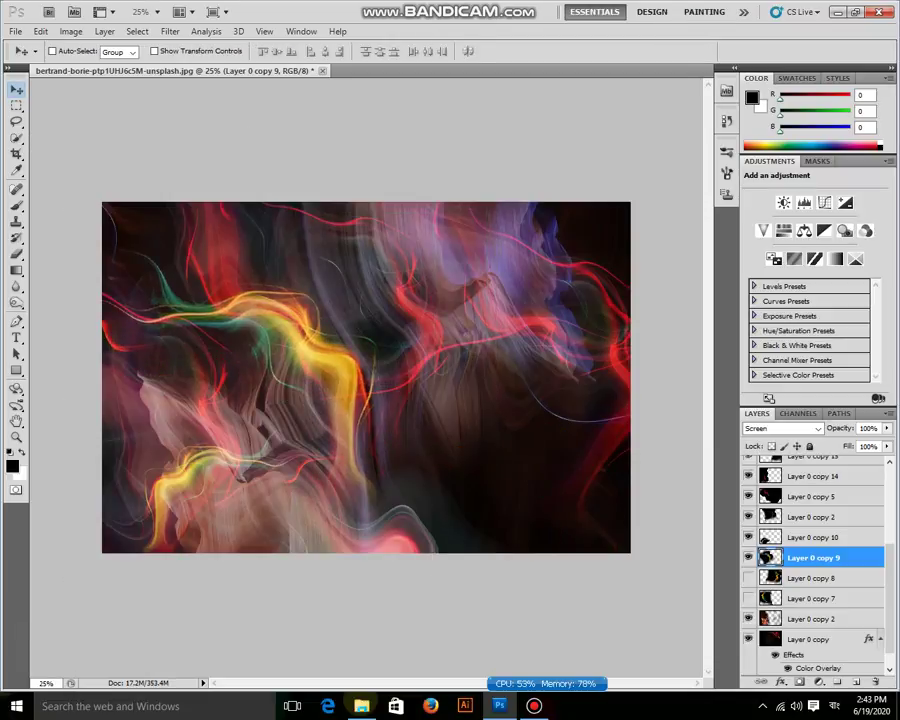
Step: Shift the wave's Hue to -163 so it turns blue and magenta
key("ctrl+u")
key("shift+Down")
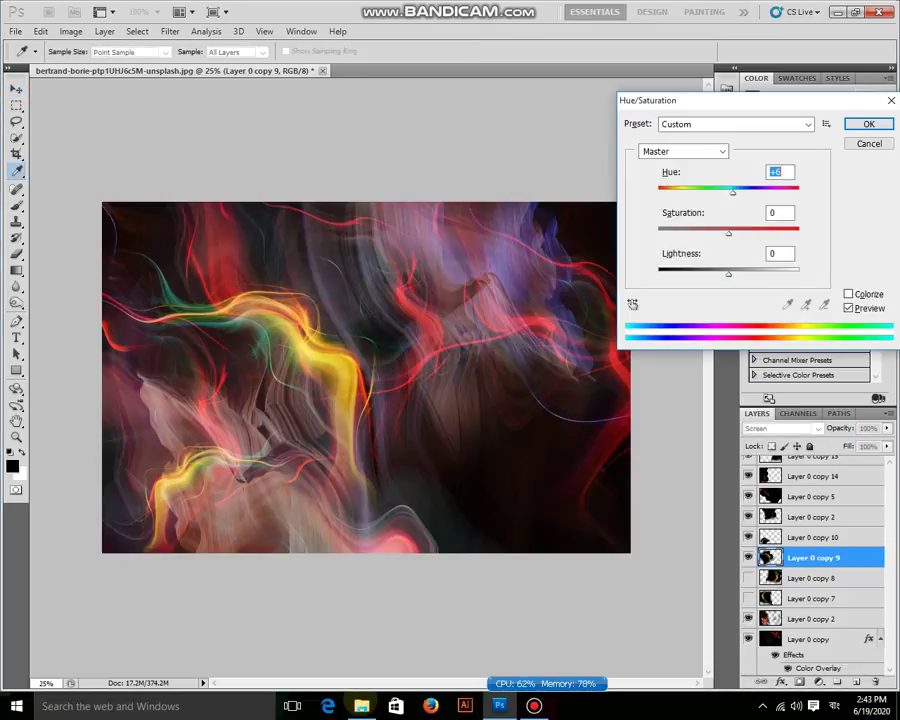
key("shift+Down")
key("shift+Down")
key("shift+Down")
key("shift+Down")
key("shift+Down")
key("shift+Down")
key("shift+Down")
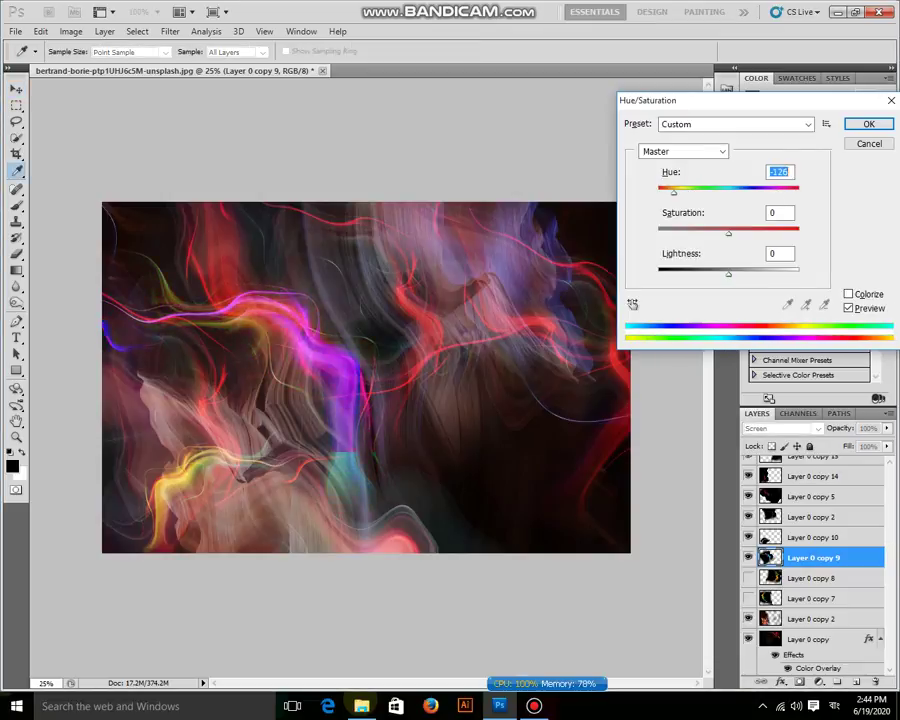
key("shift+Down")
key("shift+Down")
key("shift+Down")
key("shift+Down")
key("shift+Down")
key("shift+Down")
key("shift+Down")
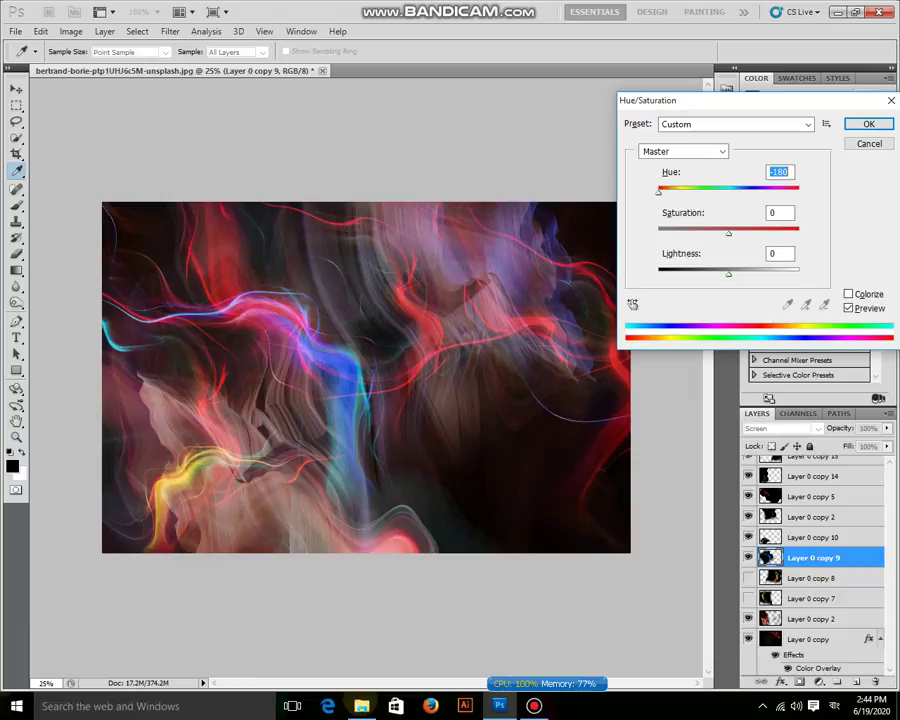
type("-163")
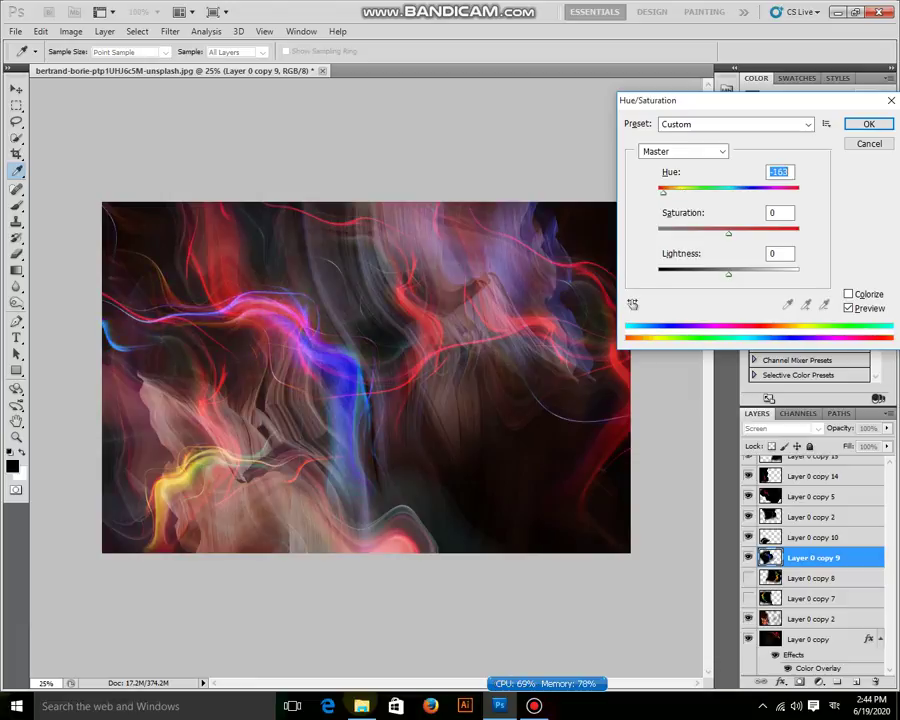
key("Return")
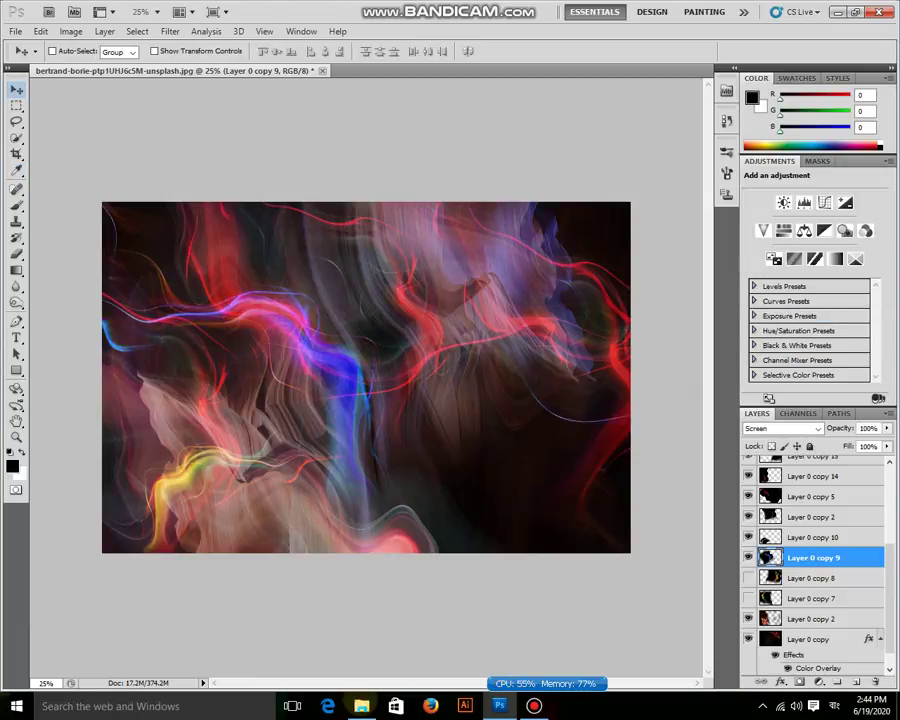
Step: Nudge the blue wave right and apply the Wave filter repeatedly to distort it
mouse_move(330, 370)
left_mouse_down()
mouse_move(540, 392)
mouse_move(470, 360)
mouse_move(385, 362)
left_mouse_up()
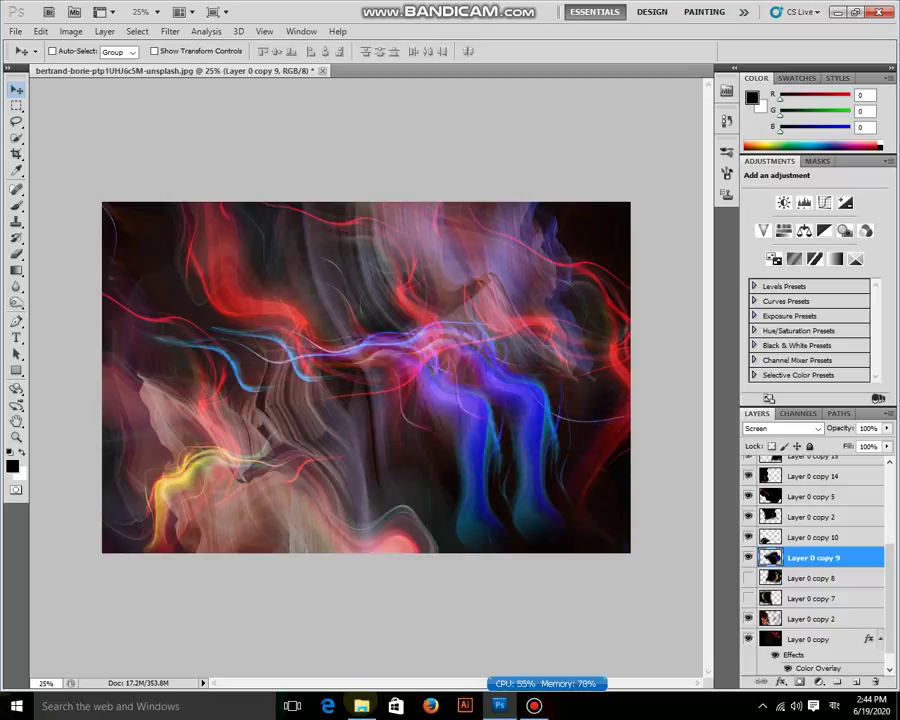
left_click(170, 31)
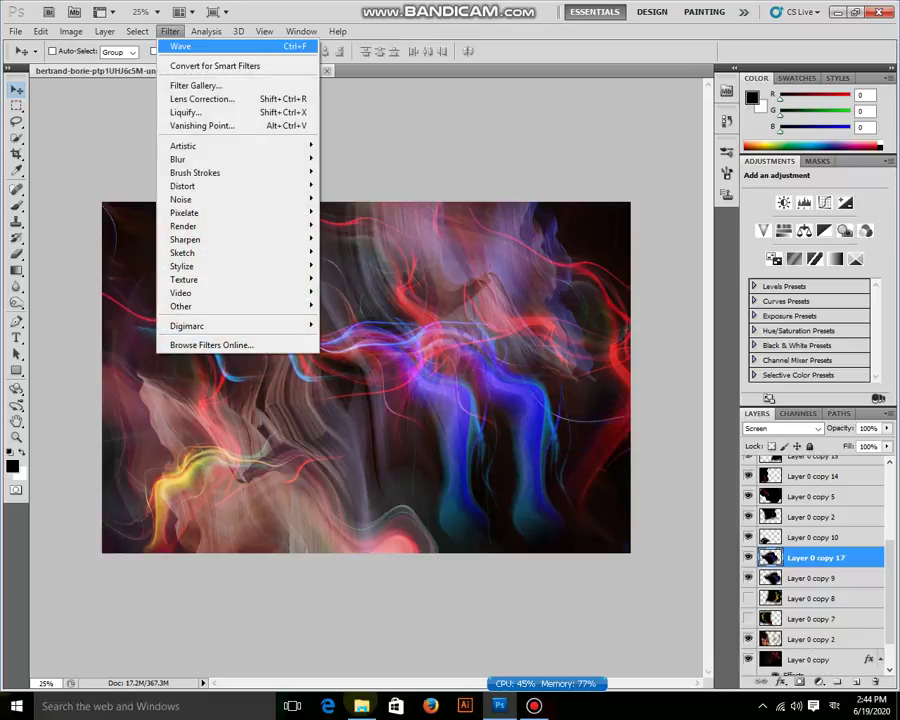
left_click(170, 31)
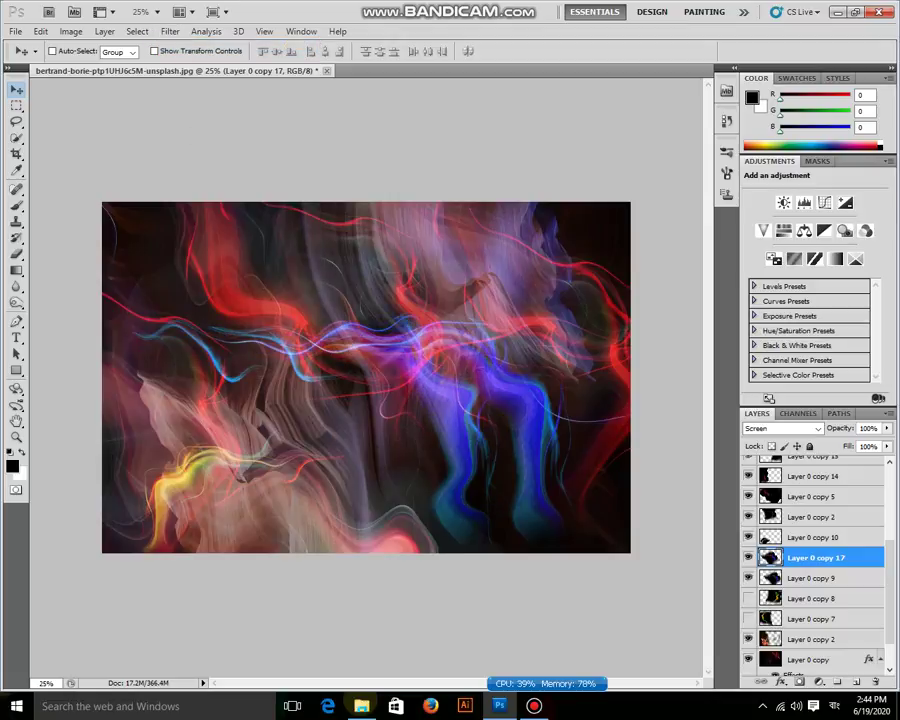
key("ctrl+f")
key("ctrl+f")
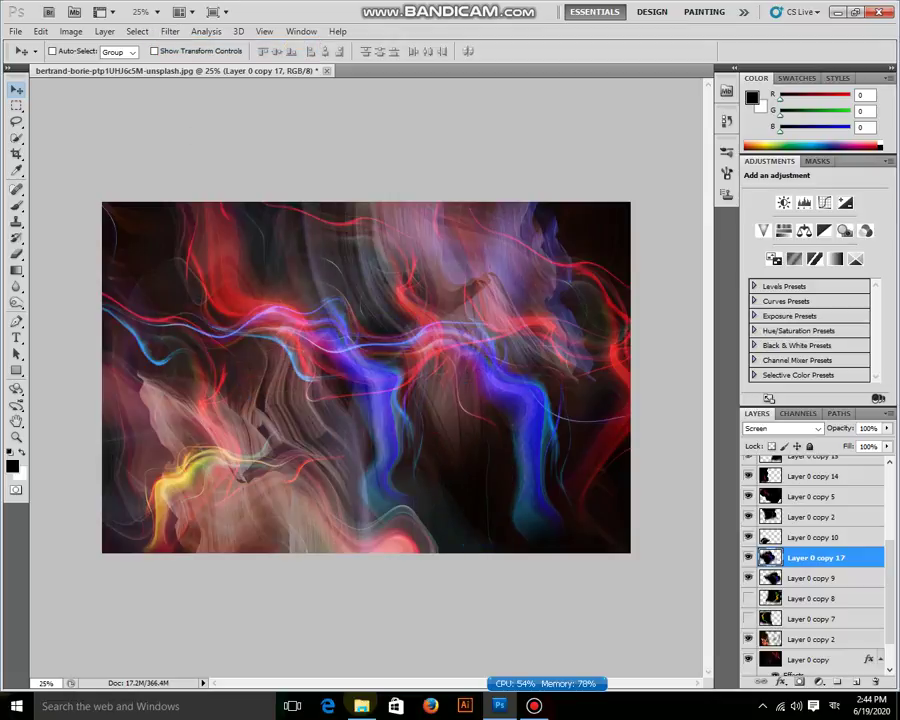
key("ctrl+f")
key("ctrl+f")
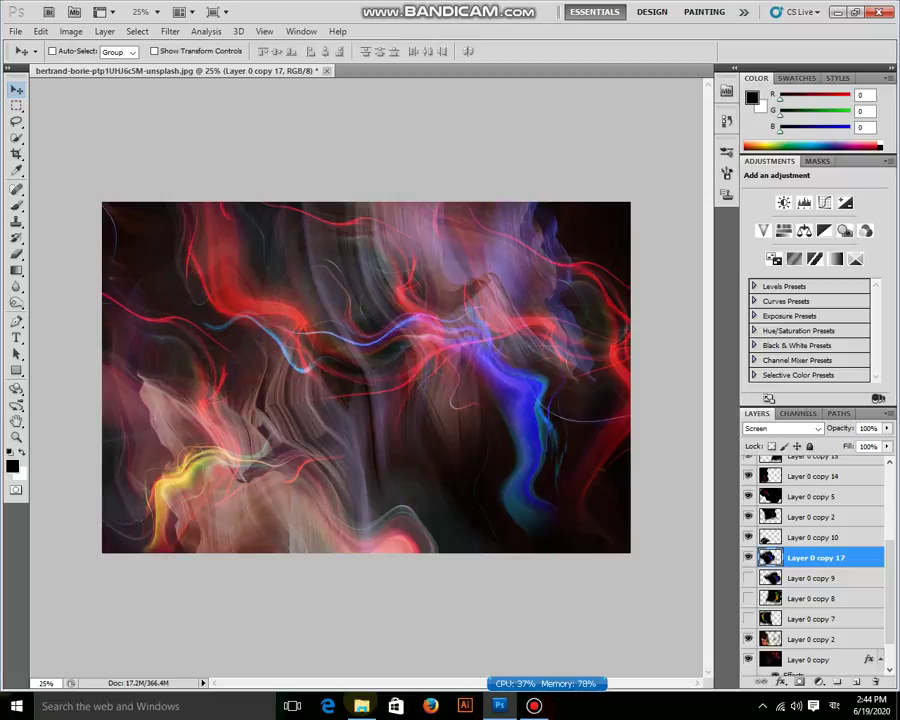
key("ctrl+f")
Step: Rotate the wave about 170° and place it across the lower canvas
key("ctrl+t")
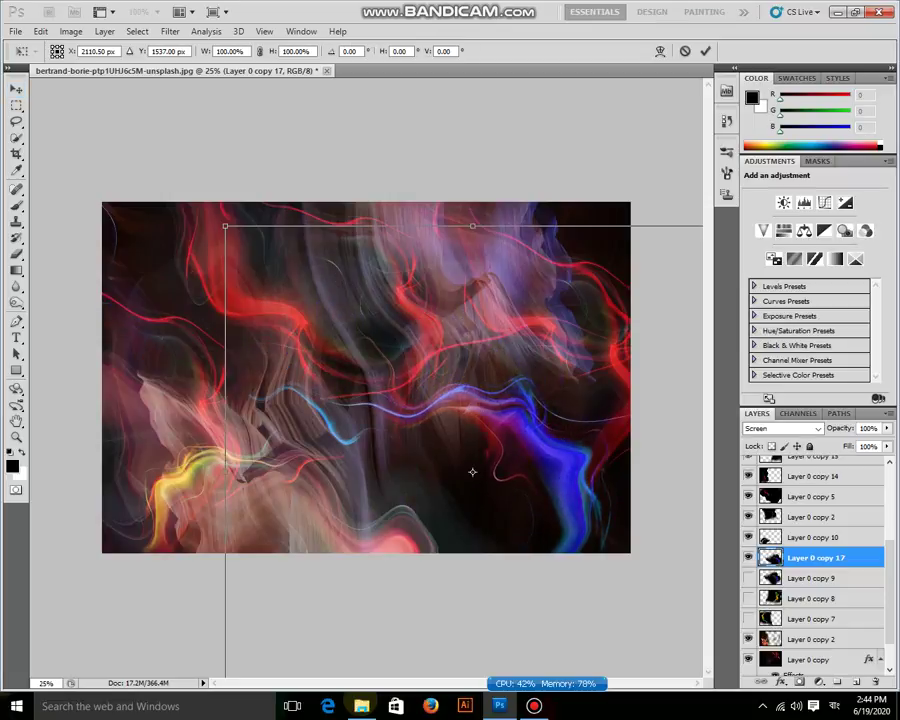
left_click_drag(705, 240, 600, 130)
mouse_move(472, 471)
left_mouse_down()
mouse_move(384, 356)
mouse_move(477, 471)
left_mouse_up()
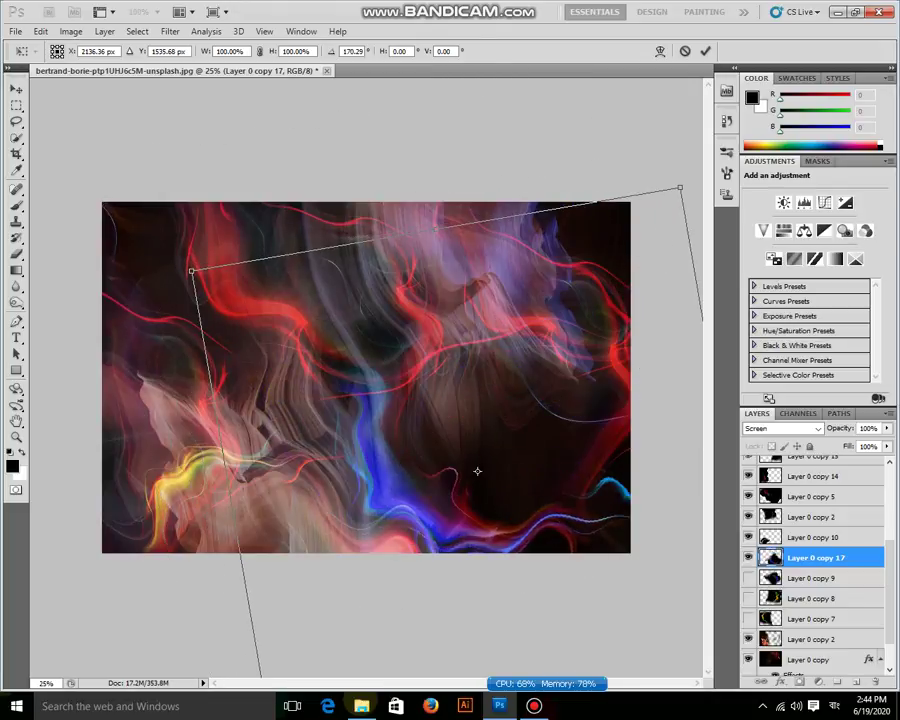
key("Return")
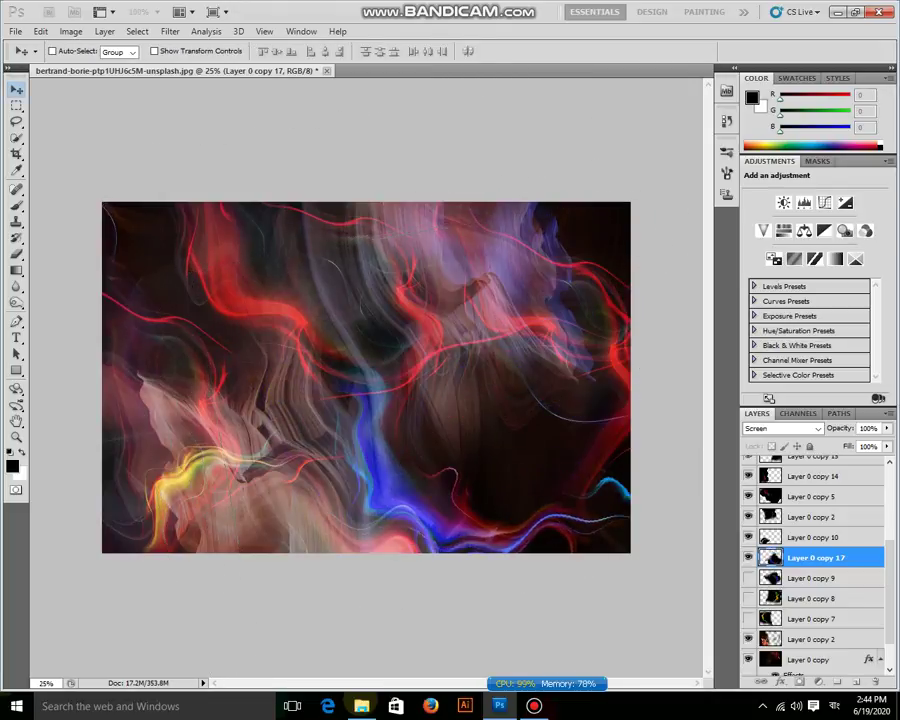
scroll(815, 560, "down", 2)
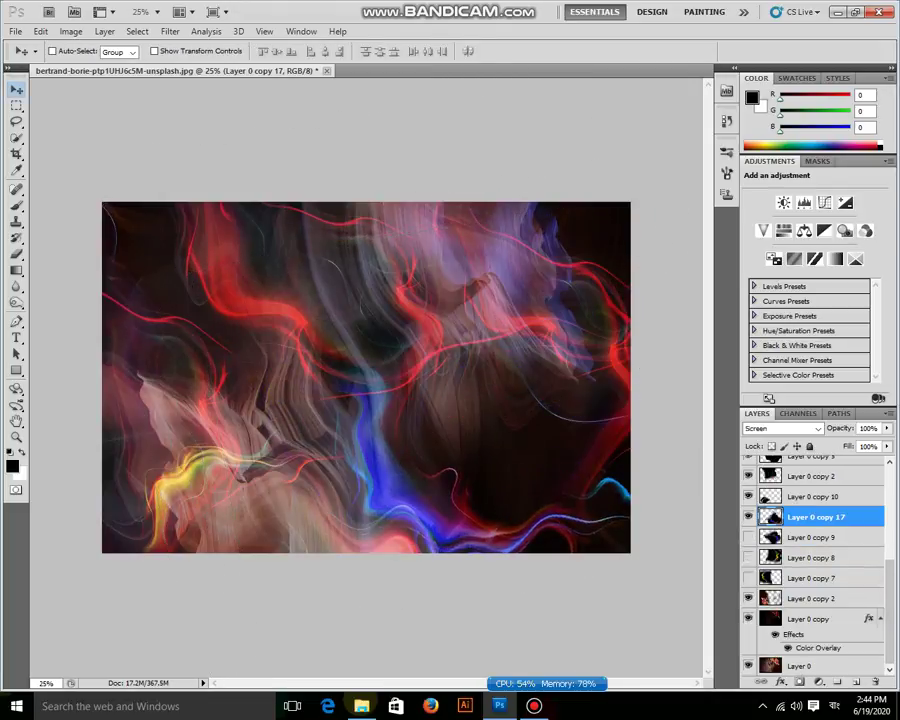
Step: Add a new Layer 1 above the base layer and fill it with black
left_click(810, 619)
key("ctrl+shift+n")
key("Return")
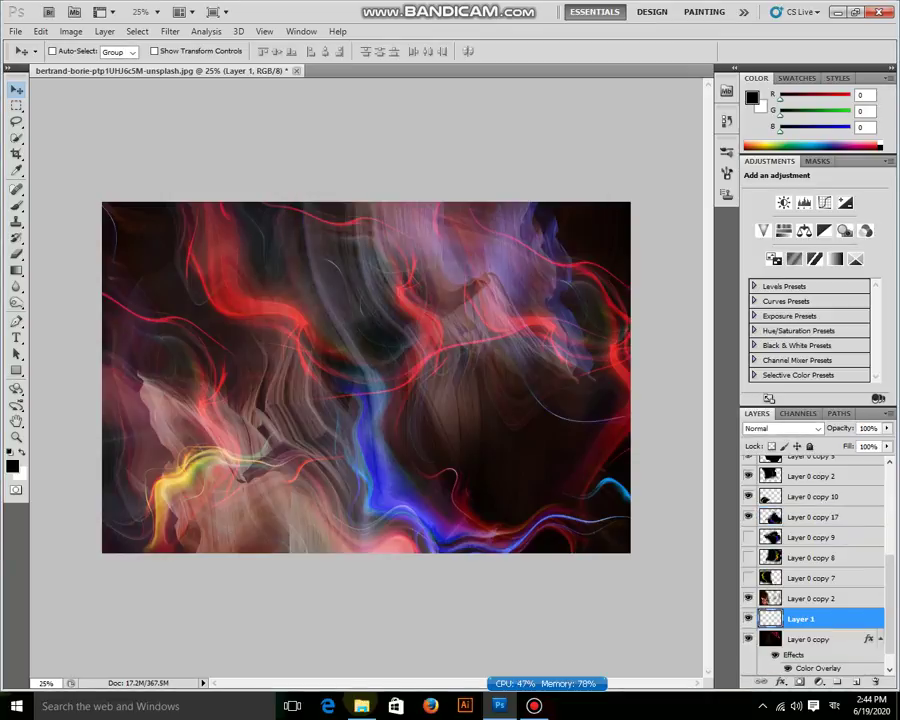
key("shift+F5")
key("Return")
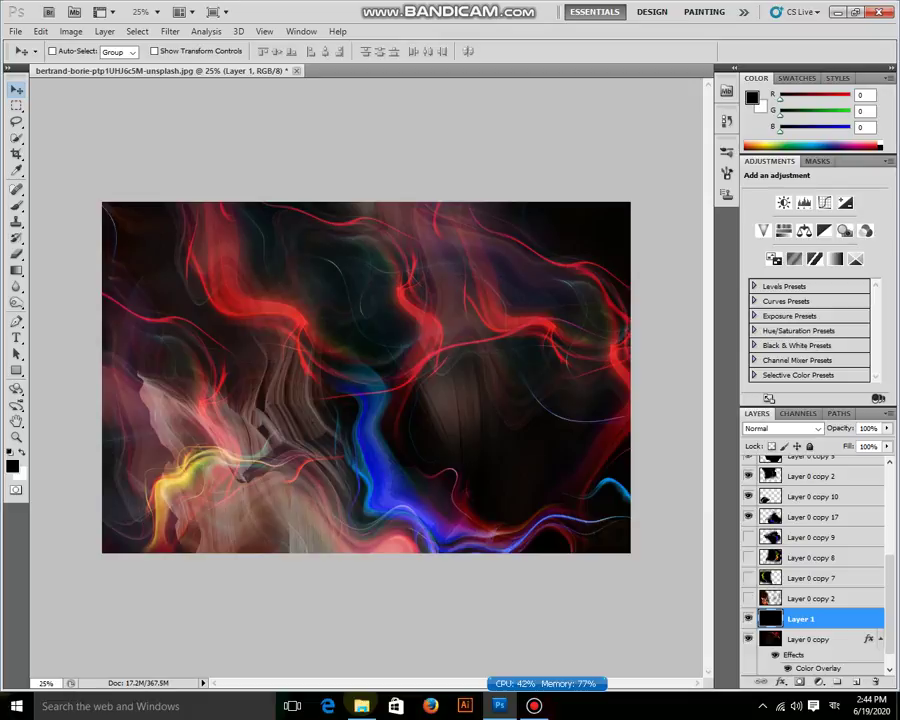
Step: Restack the black layer above Layer 0 copy 7 at 76% opacity and check the result
left_click(748, 578)
left_click(748, 578)
left_click_drag(810, 578, 810, 578)
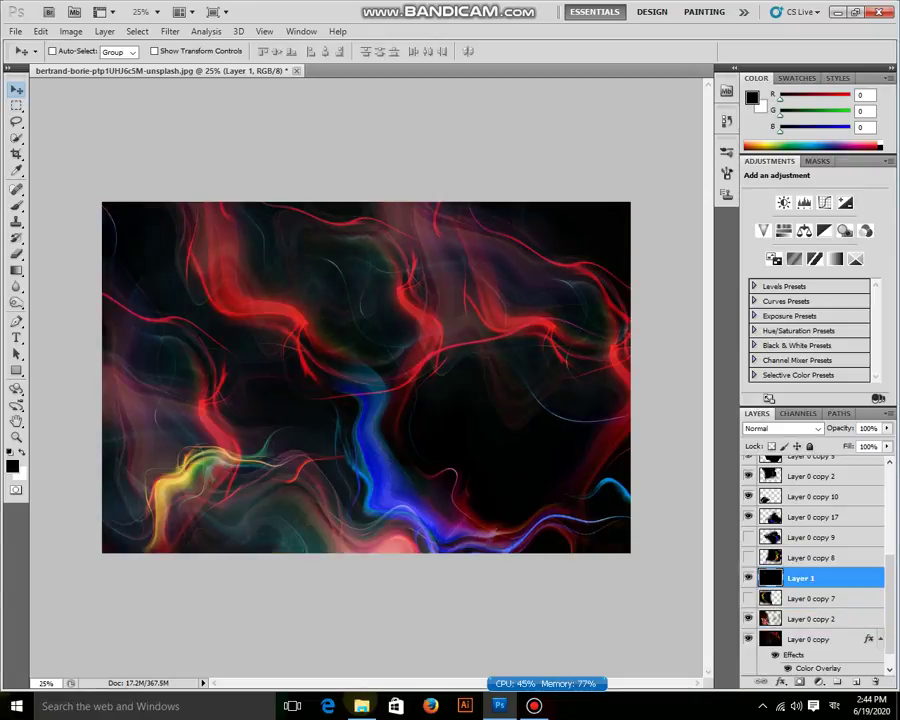
left_click(748, 578)
left_click(748, 578)
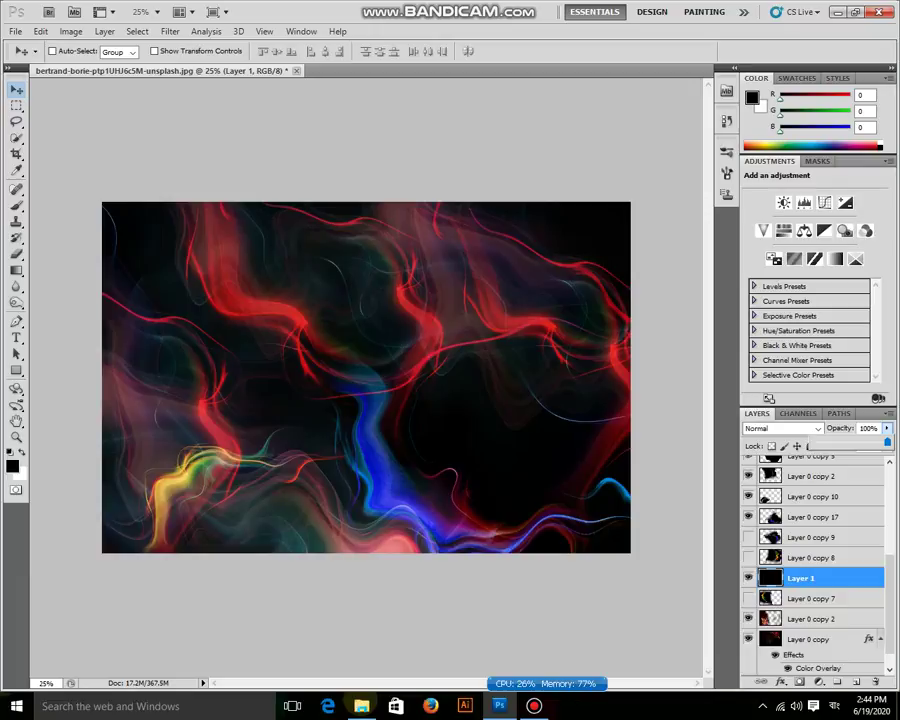
left_click_drag(886, 428, 870, 441)
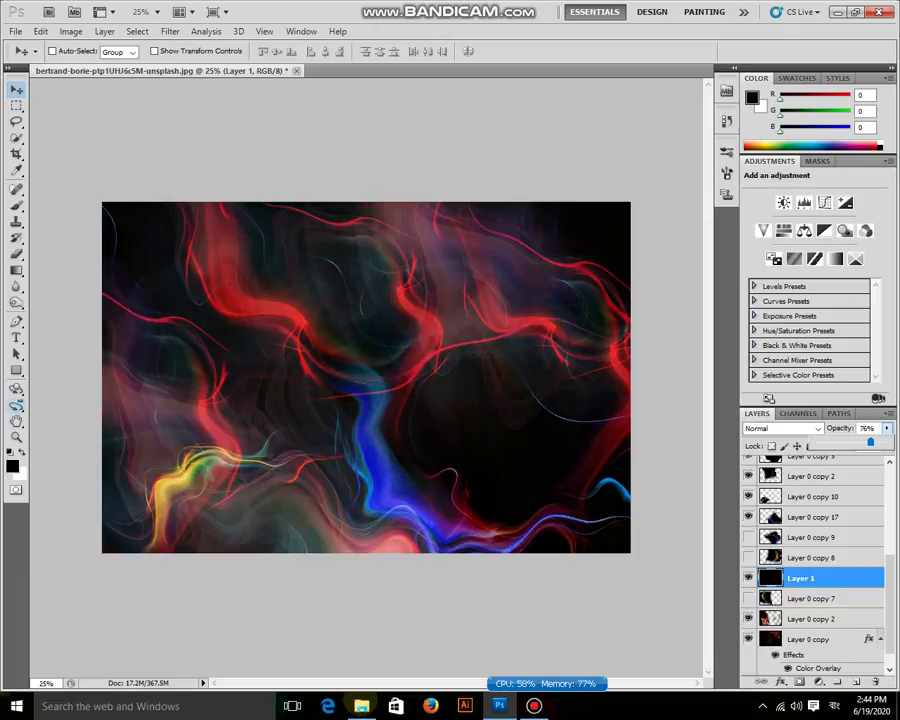
key("z")
left_click_drag(201, 277, 600, 518)
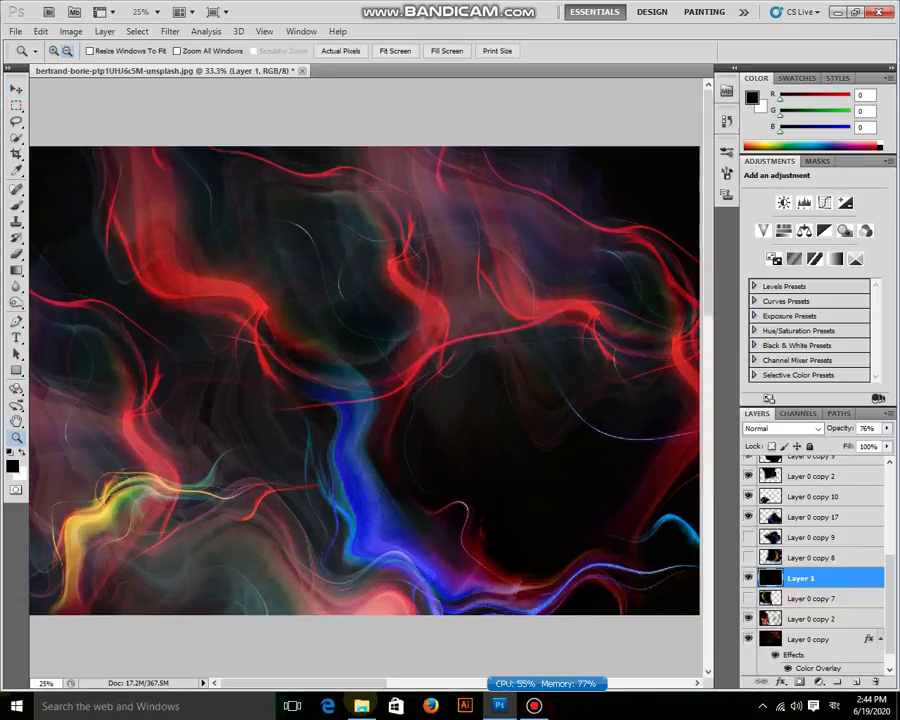
key("ctrl+minus")
Step: Duplicate the whole image as a new document
left_click(71, 31)
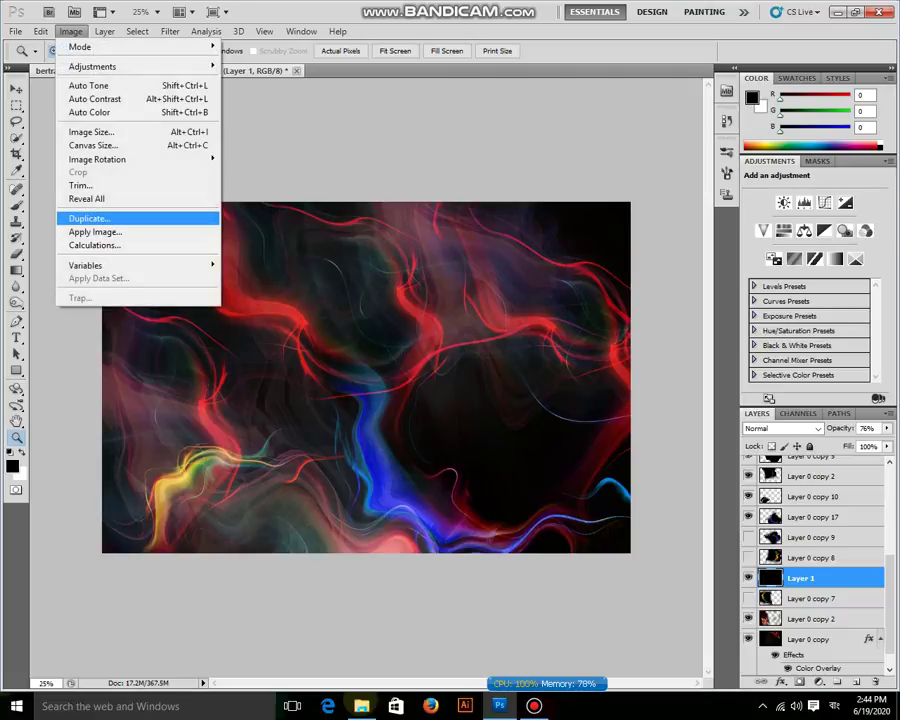
left_click(88, 218)
key("Return")
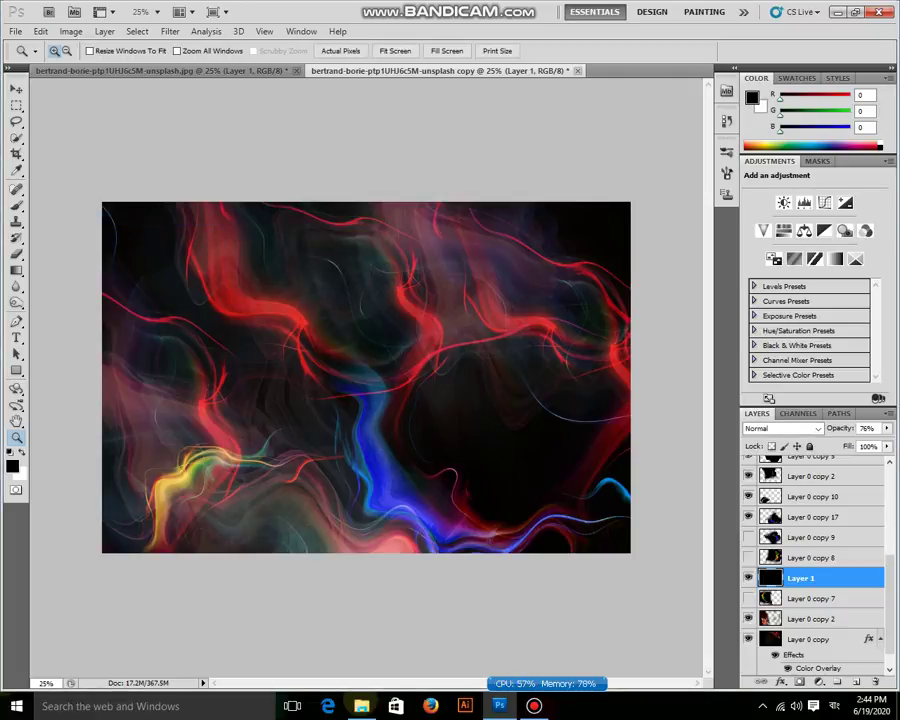
Step: Duplicate Layer 1 and try a Curves brightening, then cancel it
key("ctrl+j")
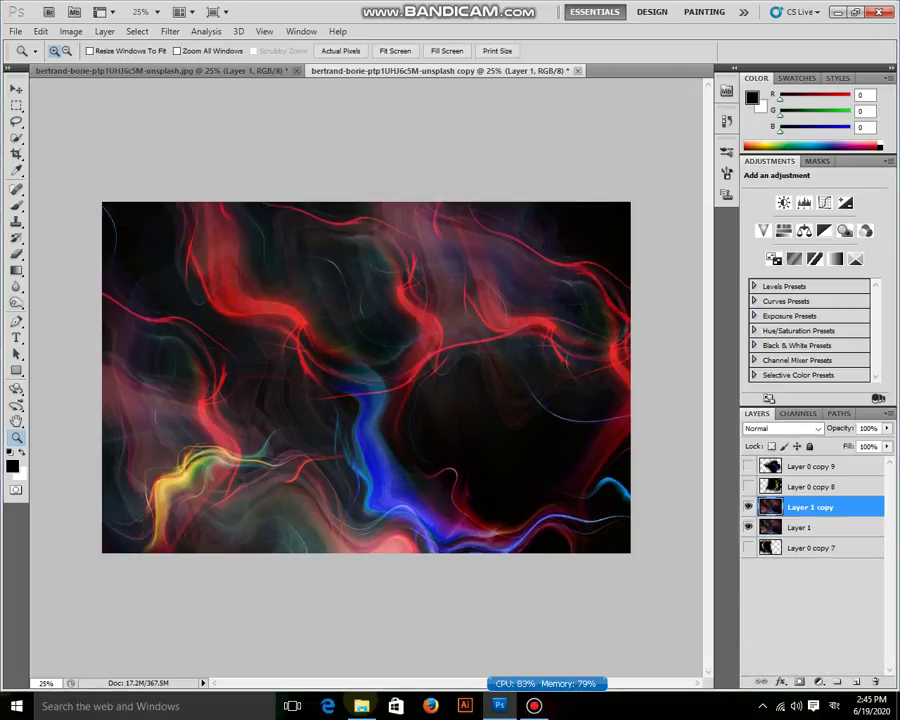
key("ctrl+m")
left_click(632, 259)
left_click(649, 265)
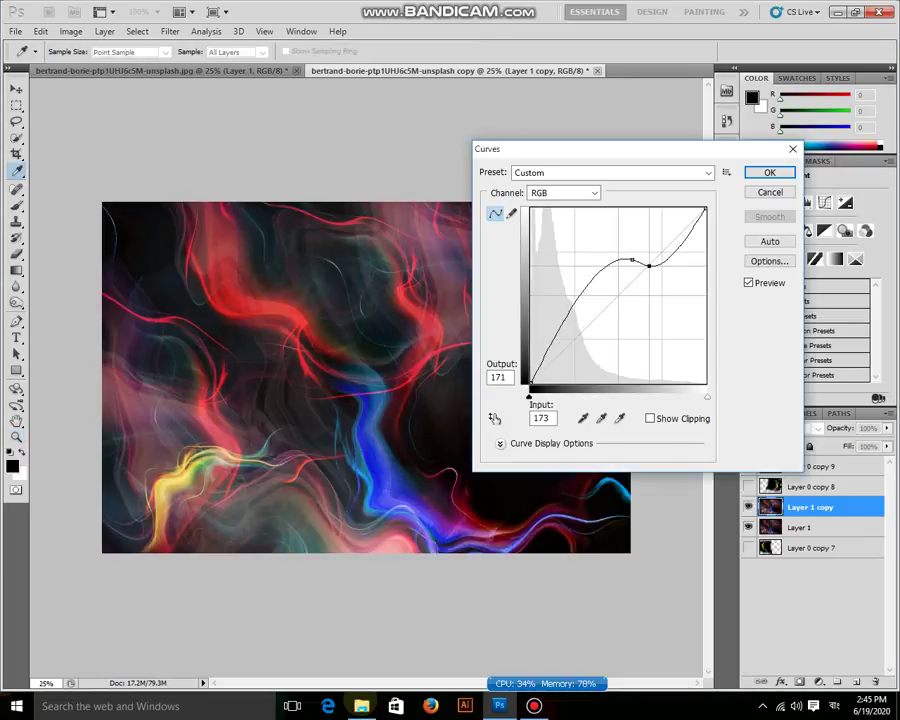
left_click_drag(649, 265, 649, 244)
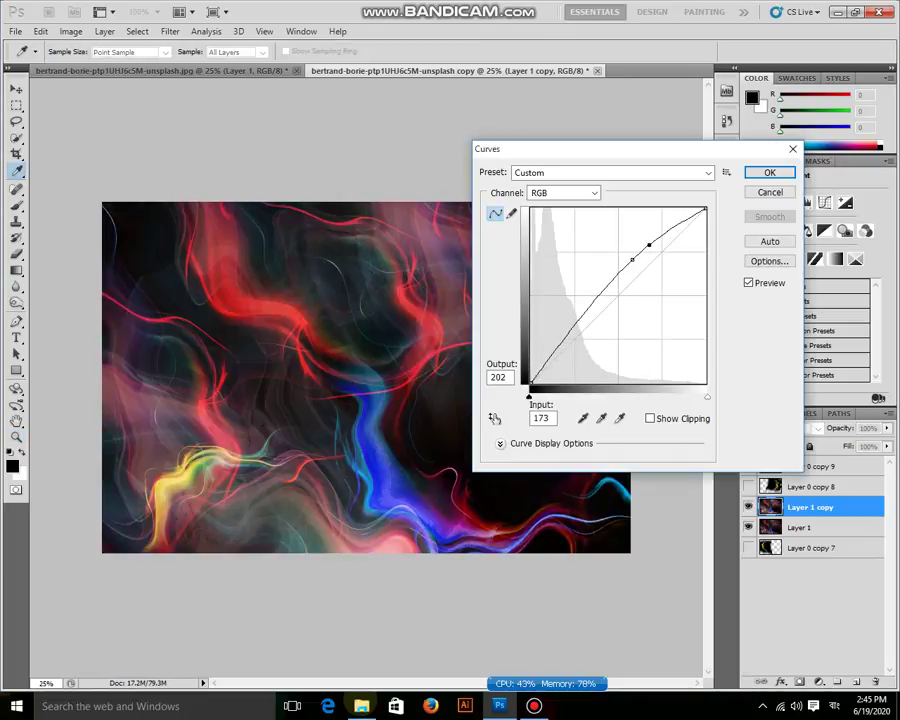
mouse_move(584, 317)
left_mouse_down()
mouse_move(584, 329)
mouse_move(565, 333)
left_mouse_up()
mouse_move(632, 259)
left_mouse_down()
mouse_move(632, 287)
mouse_move(622, 270)
left_mouse_up()
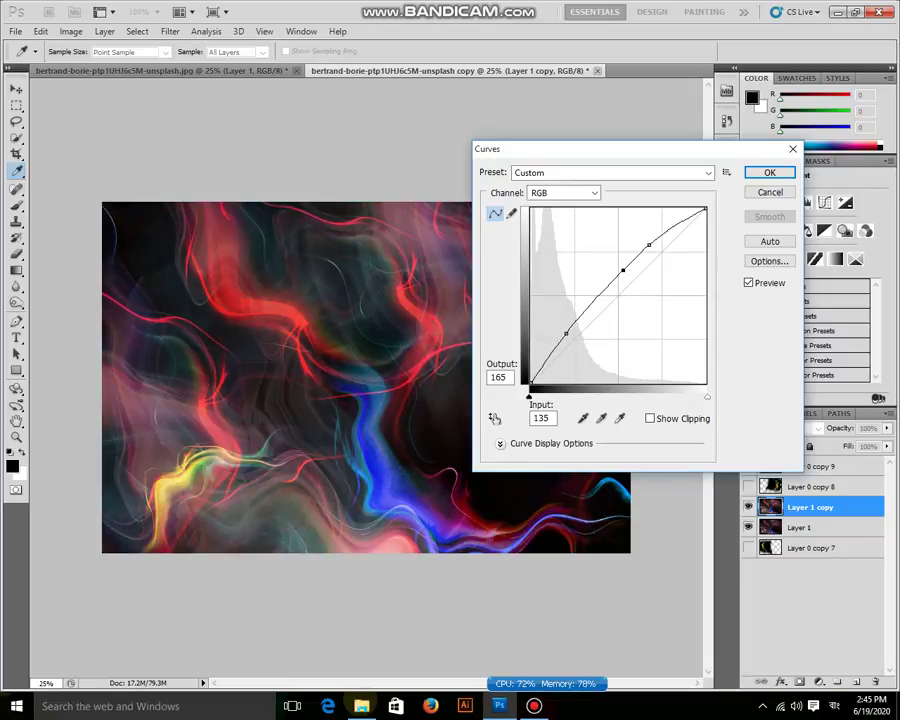
key("Escape")
Step: Duplicate the layer and apply Levels 16/1.19/255 with output 0–208
key("ctrl+j")
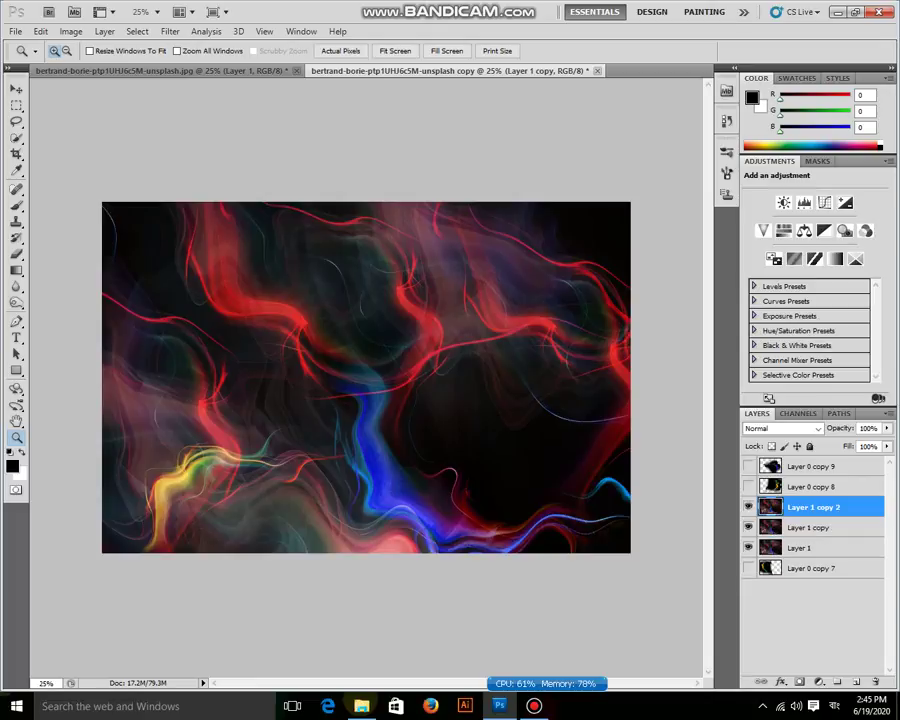
key("ctrl+l")
mouse_move(622, 337)
left_mouse_down()
mouse_move(651, 337)
mouse_move(633, 337)
left_mouse_up()
left_click_drag(800, 396, 768, 396)
mouse_move(716, 336)
left_mouse_down()
mouse_move(739, 336)
mouse_move(699, 336)
left_mouse_up()
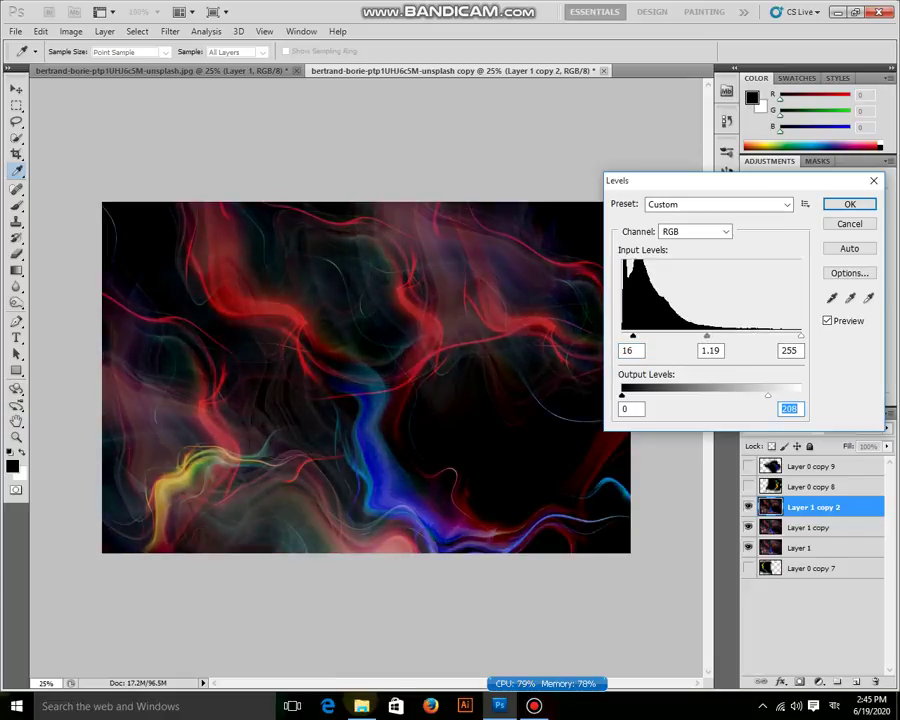
key("Return")
key("z")
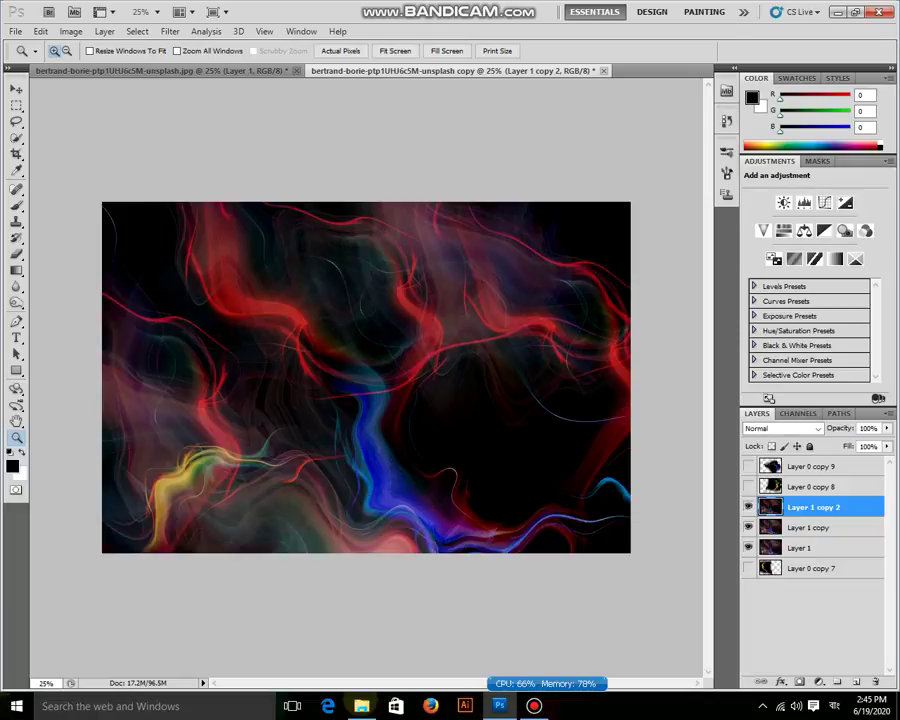
left_click_drag(267, 311, 628, 550)
key("ctrl+minus")
Step: Apply Color Balance of -81, +3, +50 to tint the layer cyan-blue
key("ctrl+b")
type("-10")
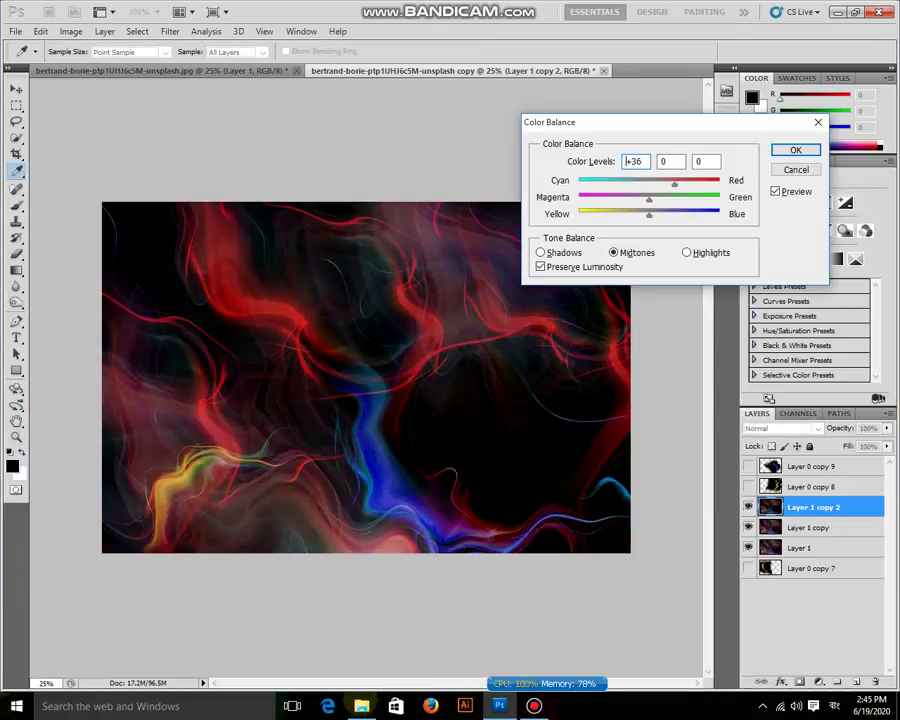
type("0")
key("Up")
key("Up")
key("Up")
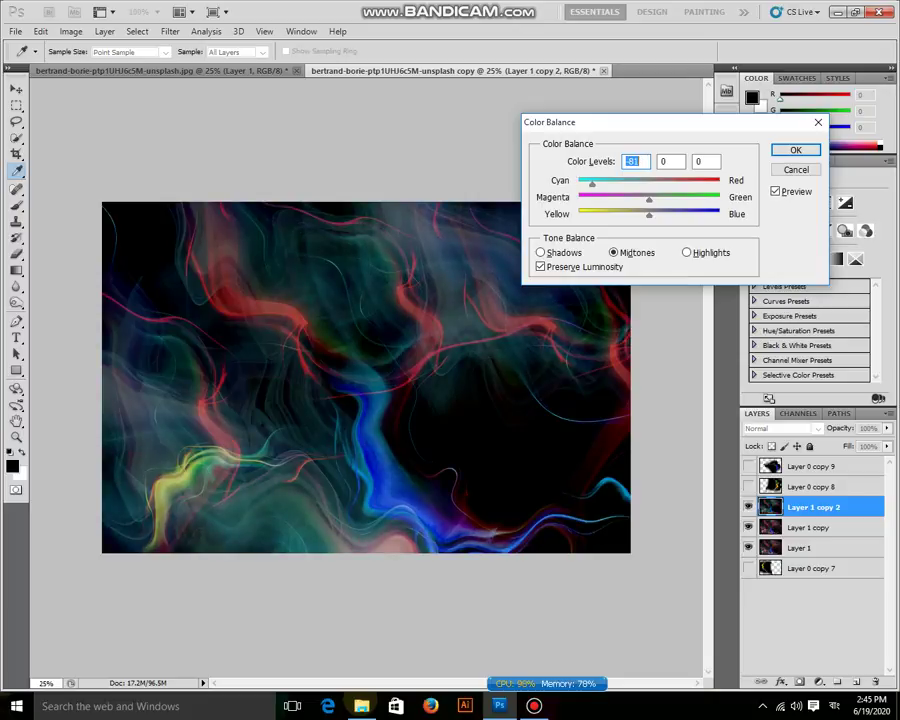
left_click_drag(646, 199, 692, 199)
key("Tab")
key("shift+Down")
key("shift+Down")
key("shift+Down")
key("Down")
key("Down")
key("Down")
left_click_drag(649, 214, 684, 214)
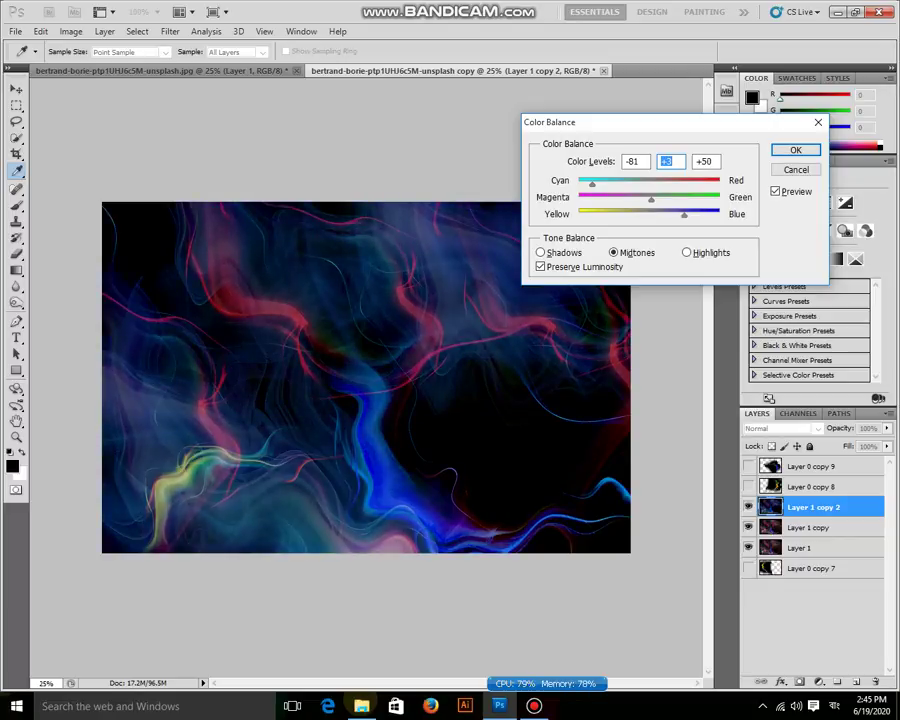
key("Tab")
key("Return")
Step: Inspect the graded result up close and duplicate it as Layer 1 copy 3
key("z")
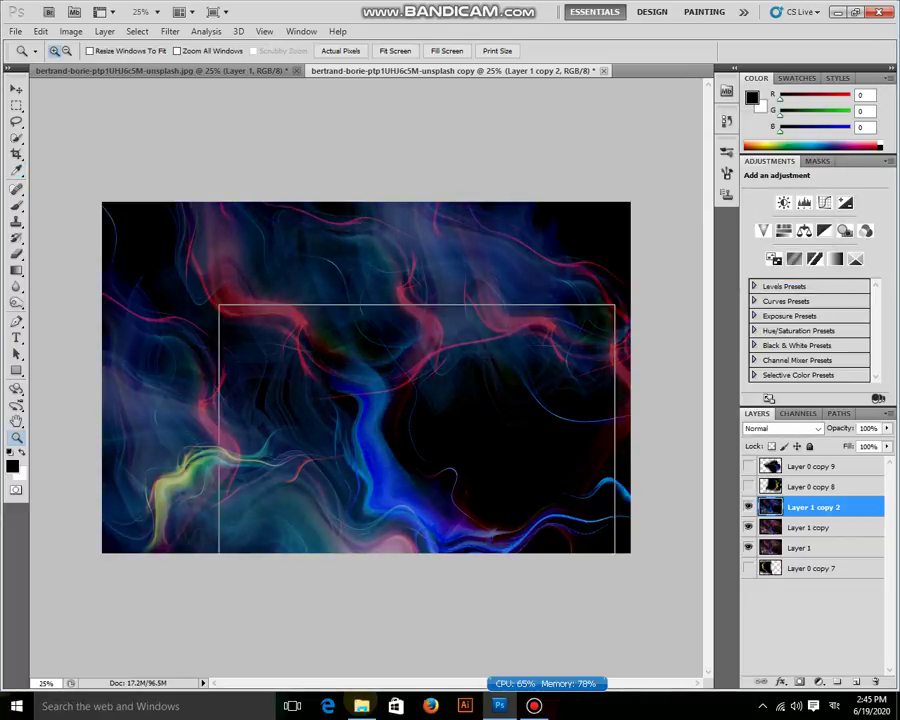
left_click_drag(217, 305, 615, 546)
key("ctrl+minus")
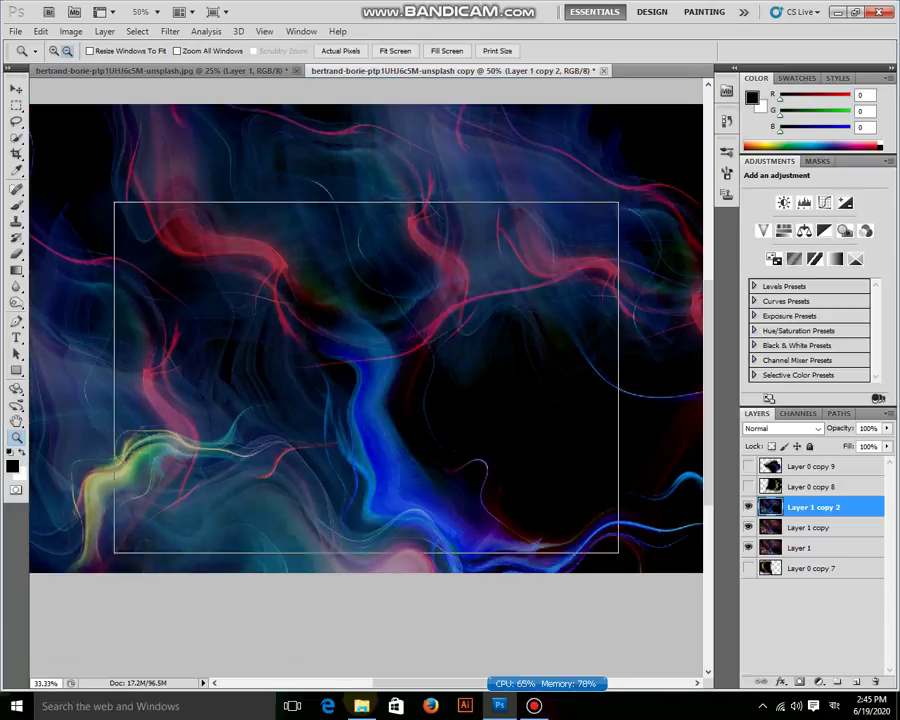
key("ctrl+j")
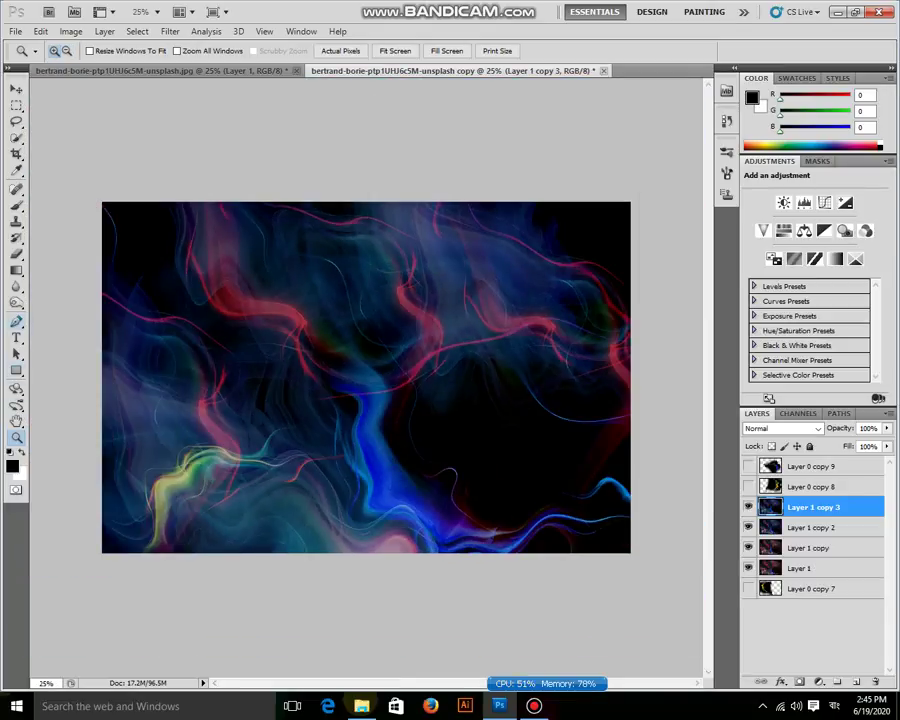
Step: Dodge with a 349 px brush over the lower-left yellow-green strand and upper-left red strands
left_click(16, 302)
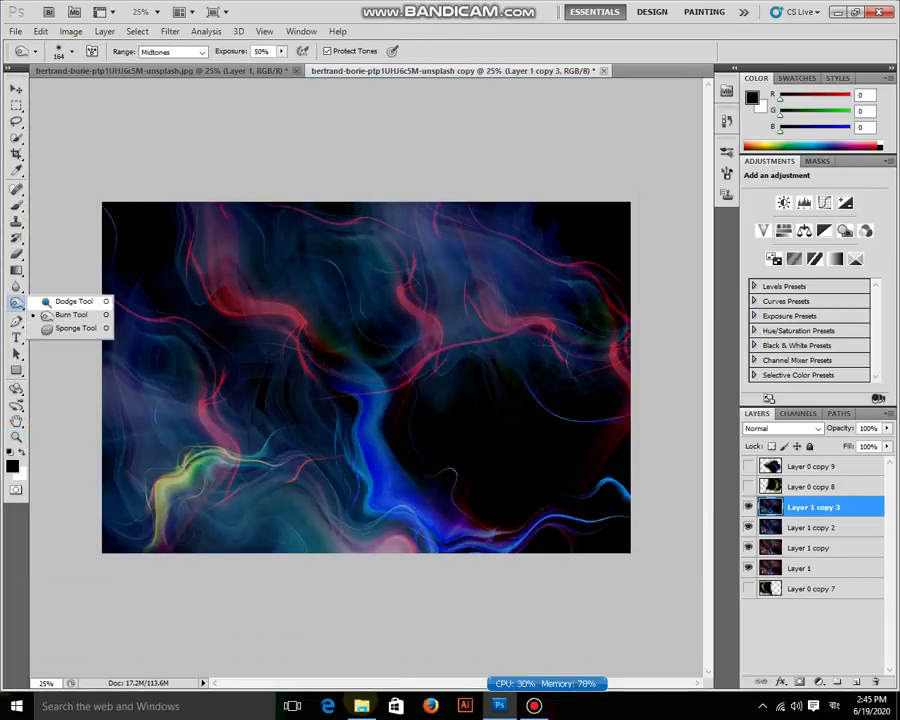
left_click(70, 301)
right_click(477, 429)
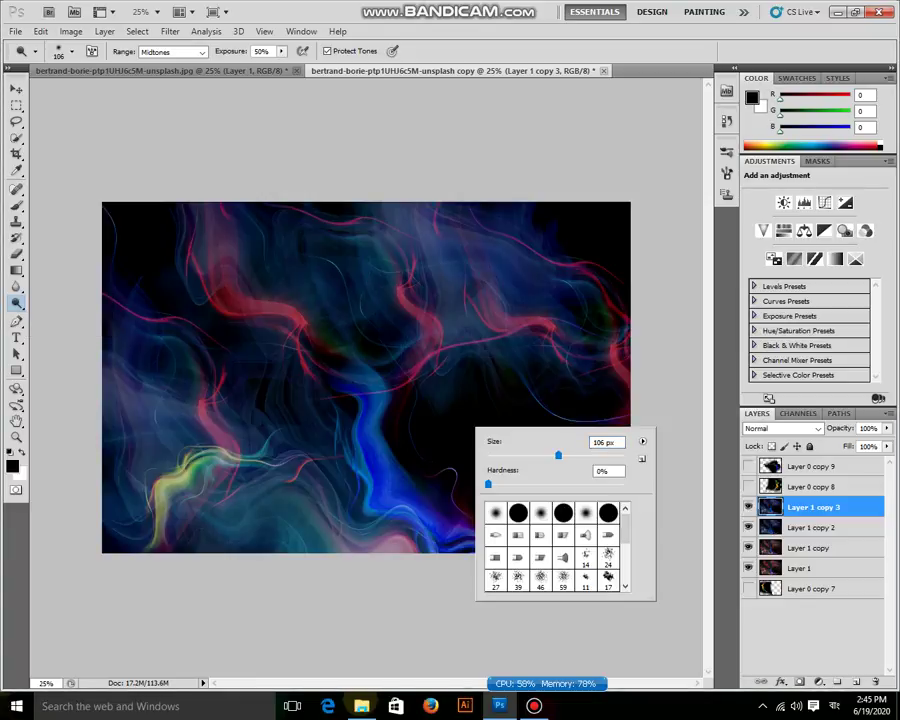
type("349")
key("Return")
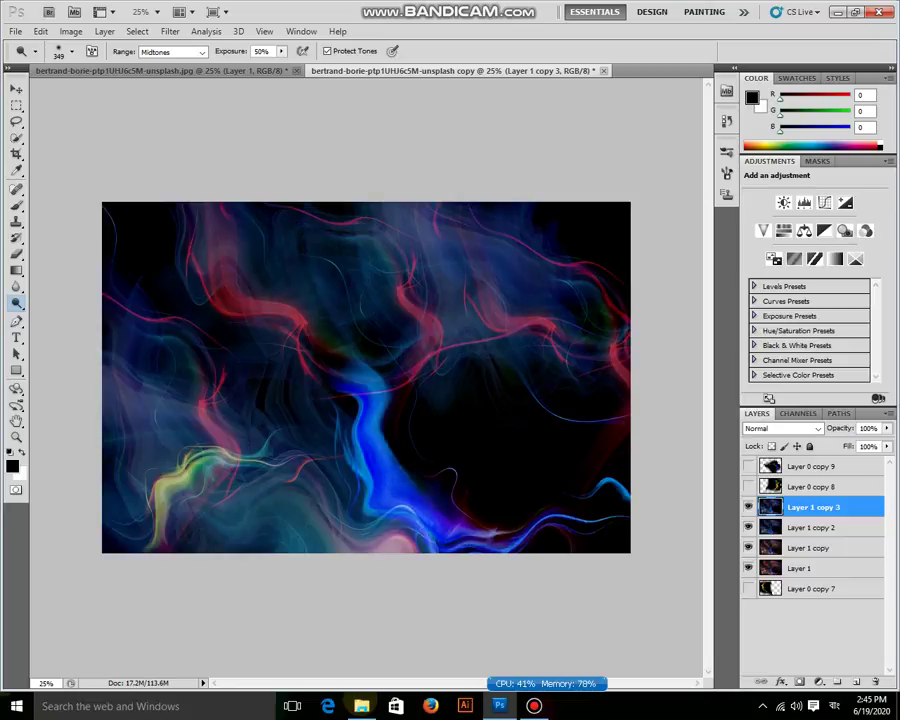
mouse_move(150, 530)
left_mouse_down()
mouse_move(205, 470)
mouse_move(258, 446)
left_mouse_up()
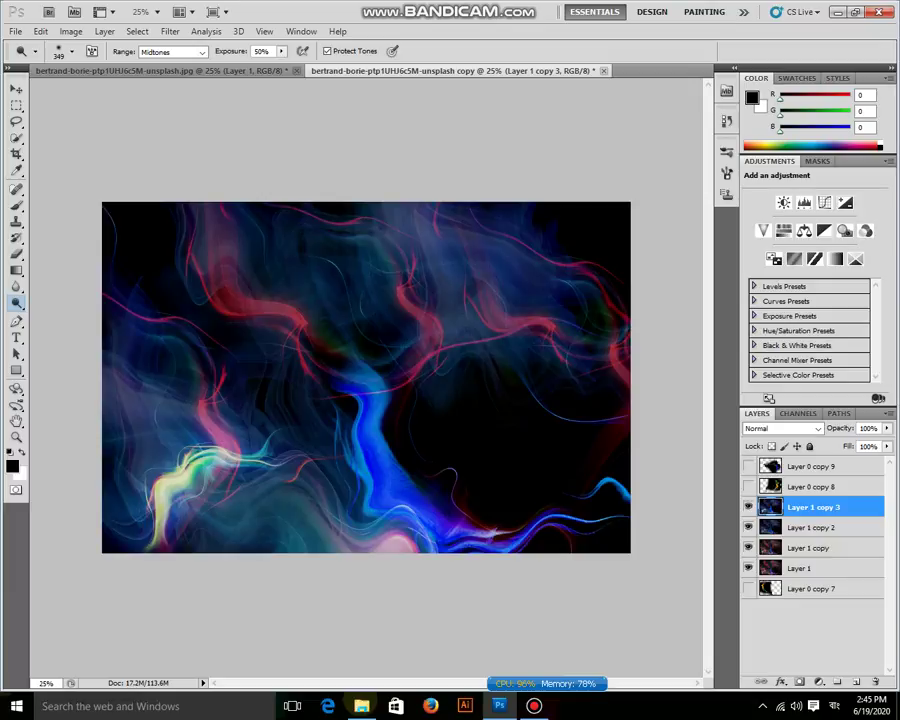
left_click_drag(210, 250, 290, 330)
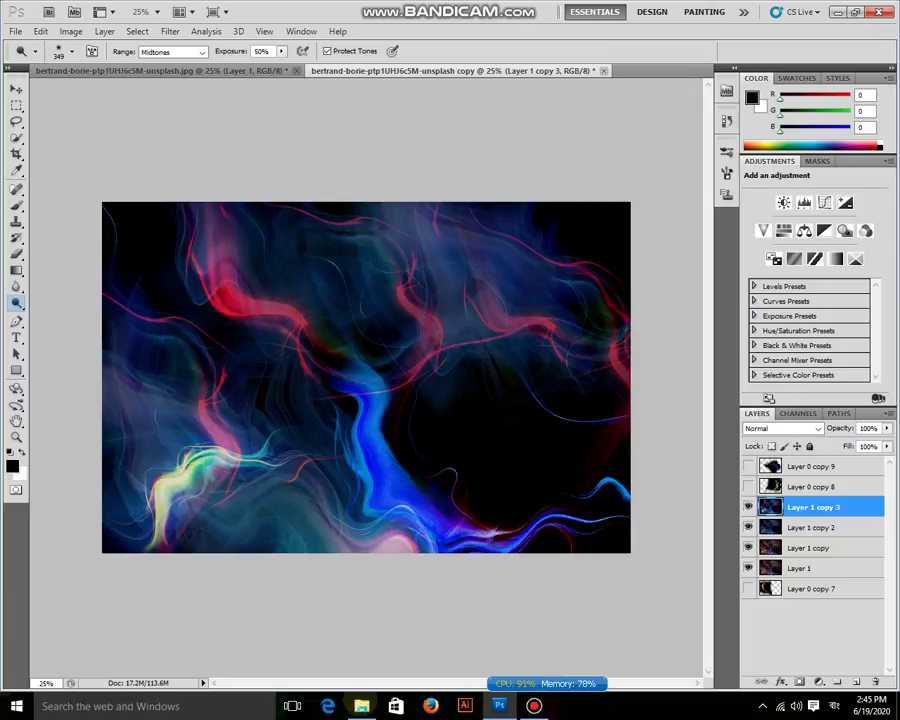
Step: With a 215 px brush, dodge the lower-left streak, left smoke, and top pink and red streaks
right_click(305, 325)
type("215")
key("Return")
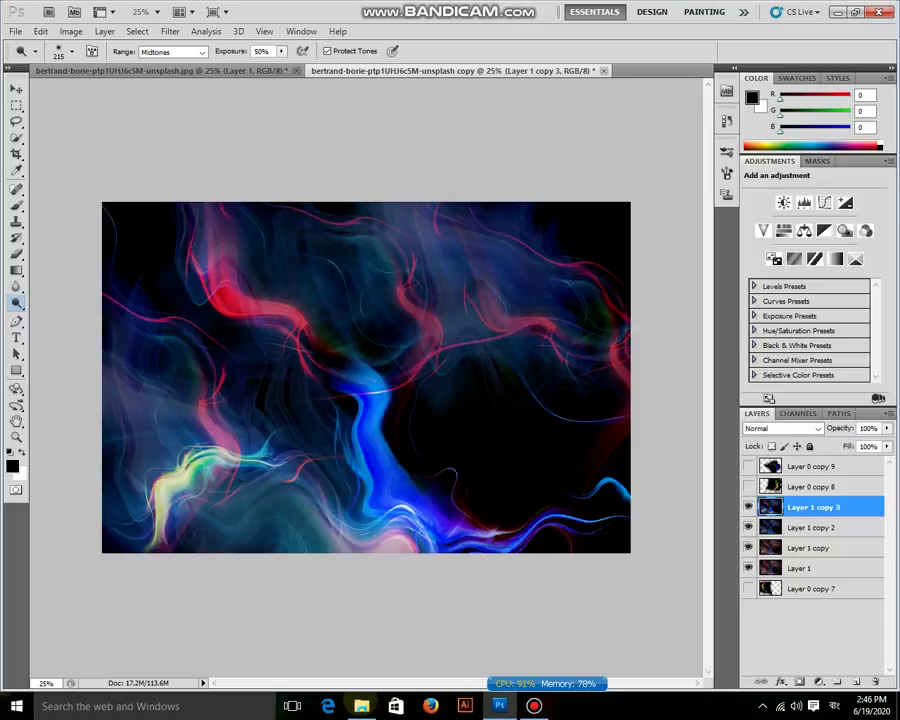
left_click_drag(160, 510, 215, 470)
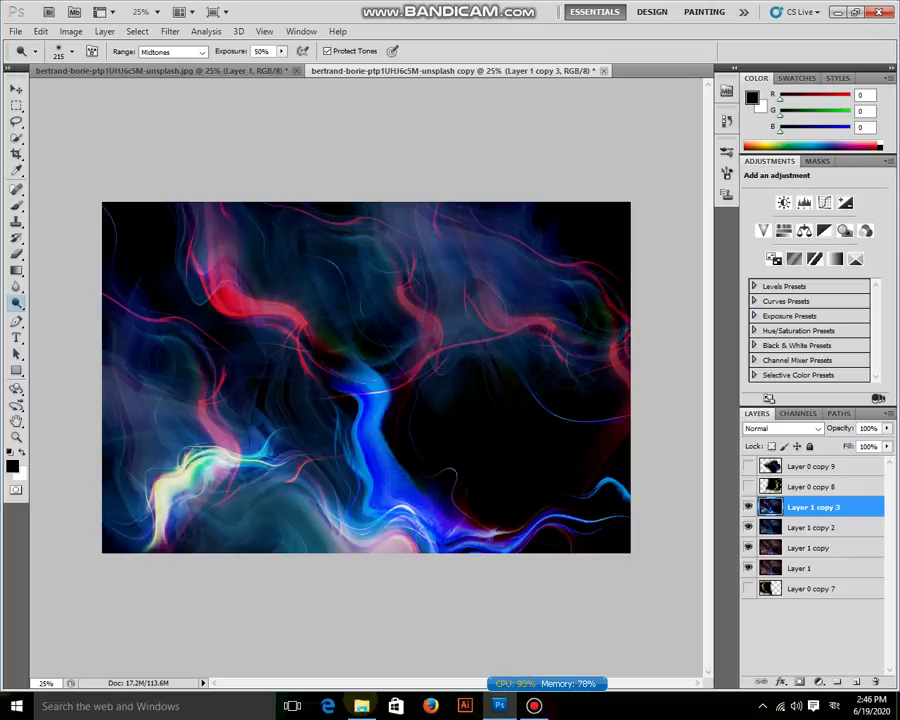
left_click_drag(145, 280, 155, 300)
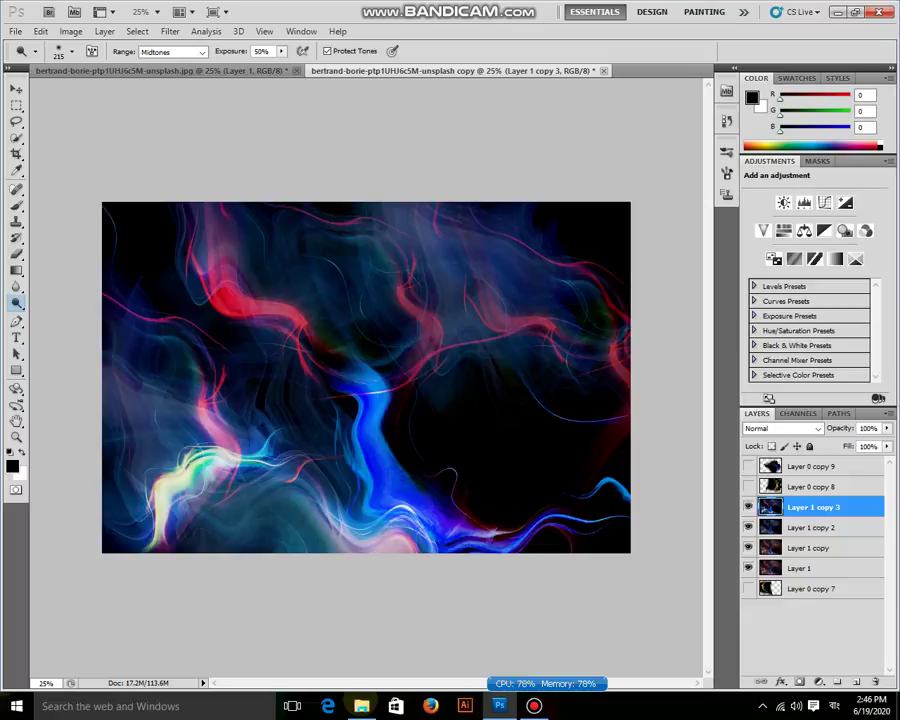
left_click_drag(465, 318, 560, 315)
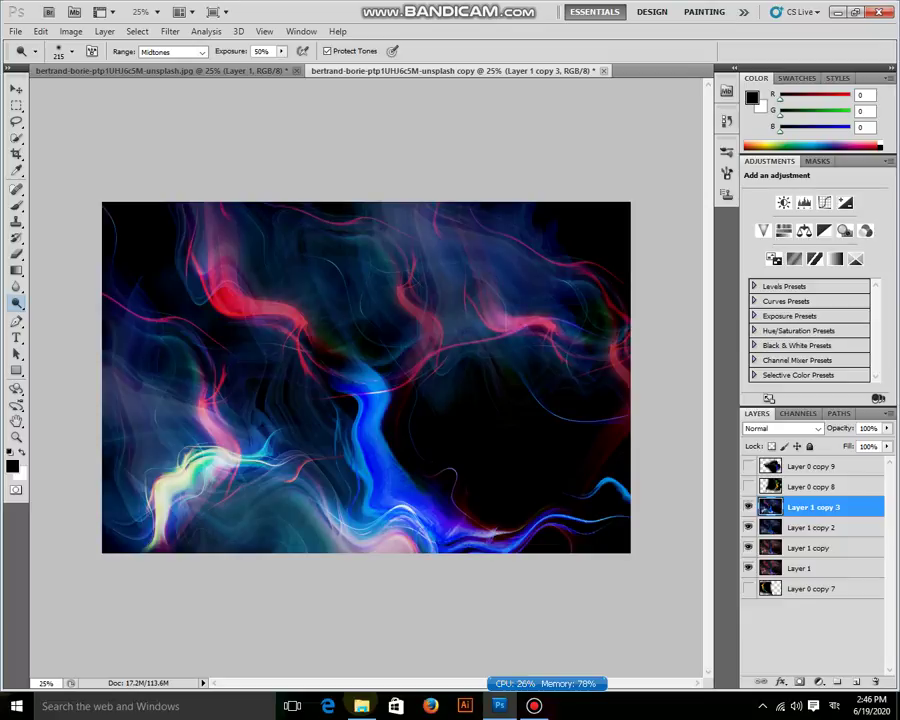
left_click_drag(298, 220, 305, 250)
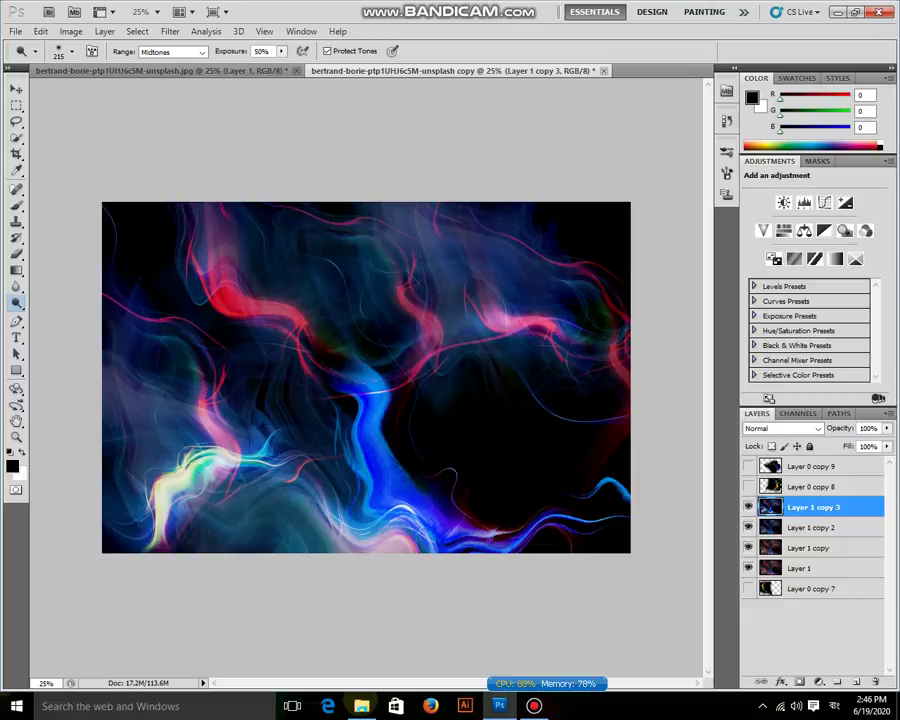
left_click_drag(398, 228, 406, 264)
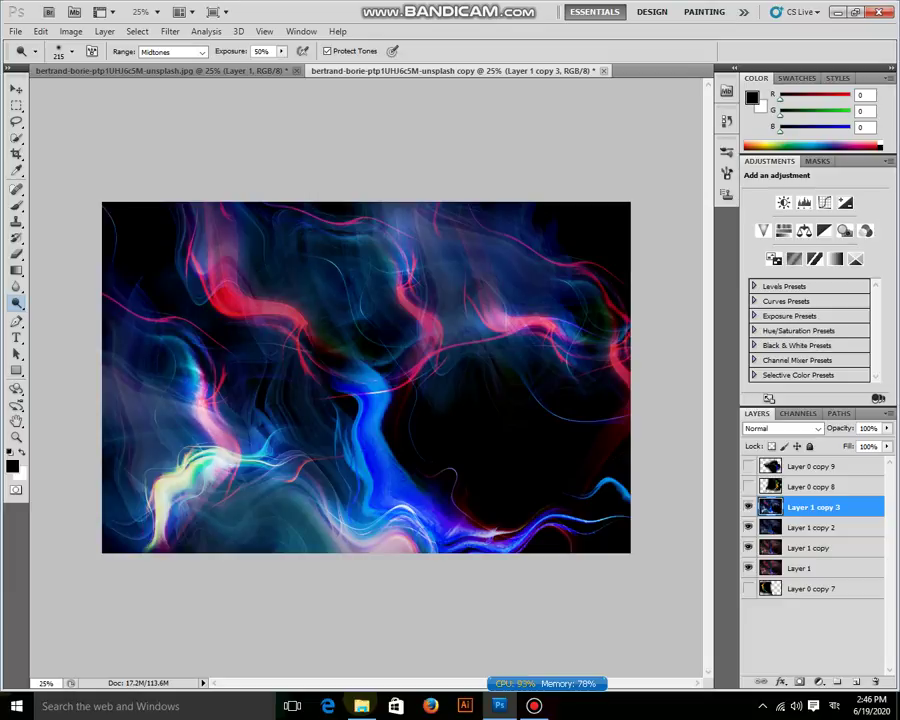
right_click(296, 446)
Step: Resize the toning brush (484, then 380 px) and paint a band across the image middle
left_click_drag(408, 469, 427, 469)
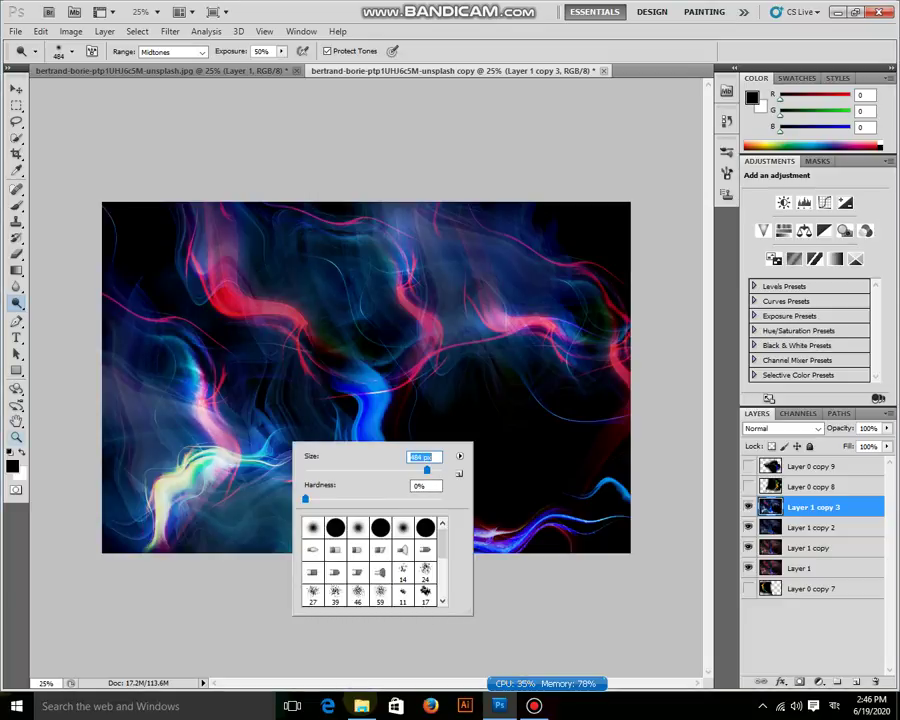
key("Return")
left_click(16, 287)
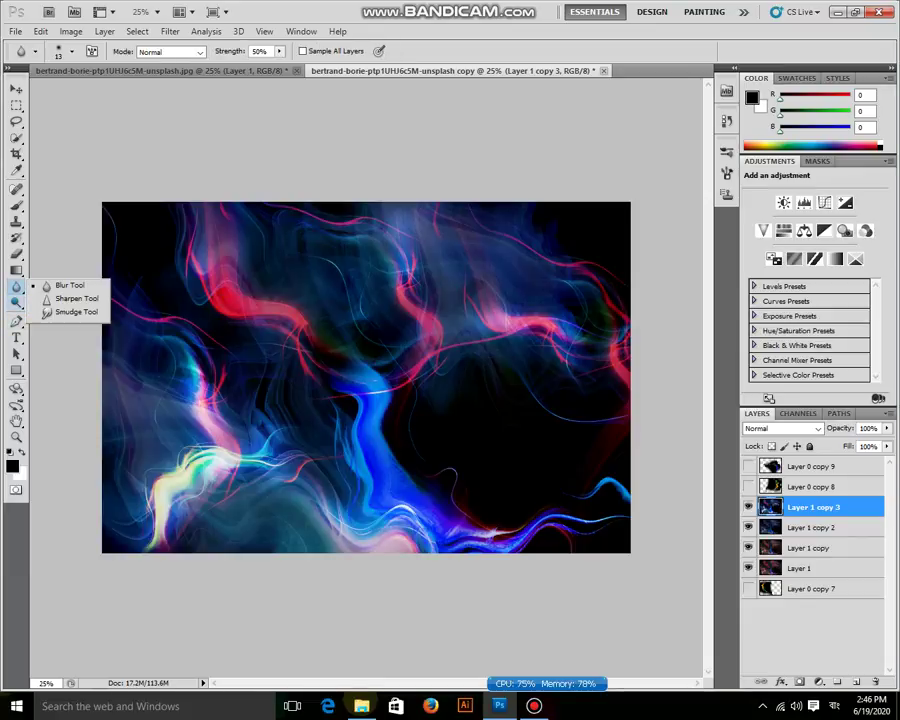
left_click(16, 303)
left_click(70, 315)
right_click(373, 448)
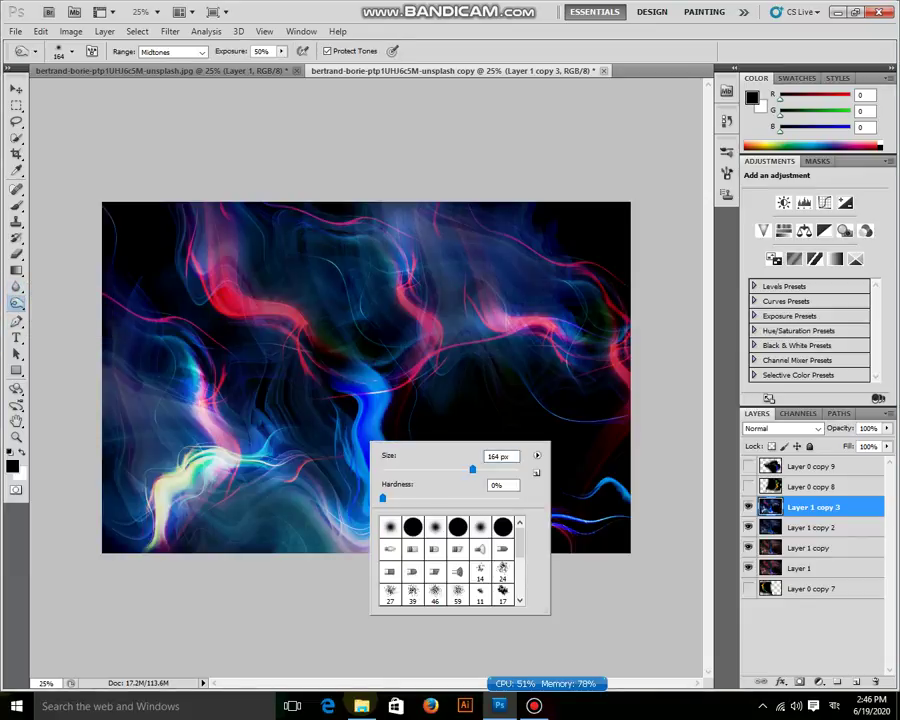
left_click_drag(472, 469, 510, 469)
type("380")
key("Return")
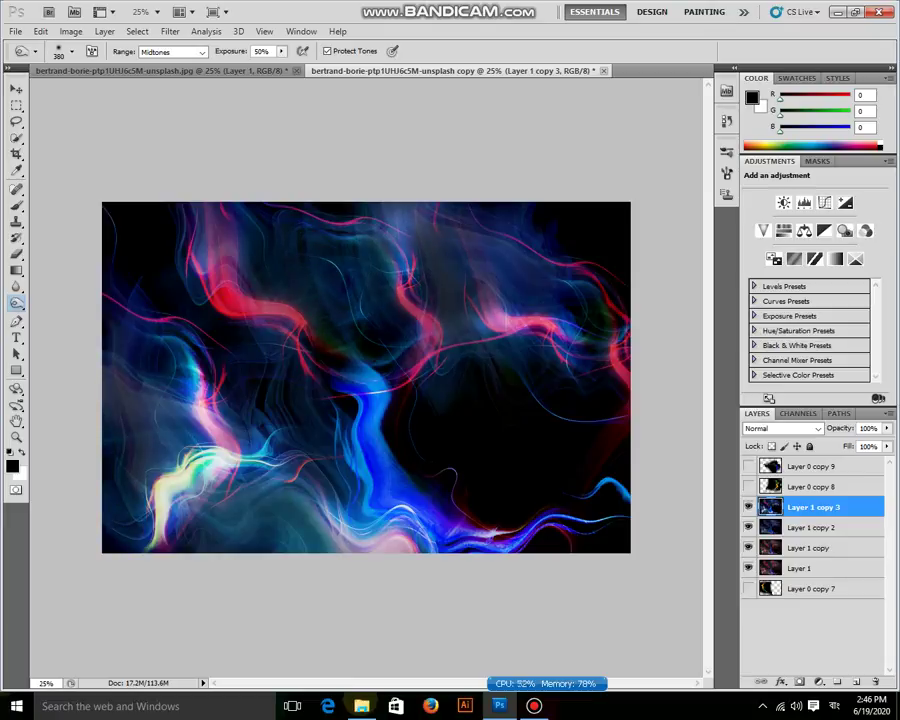
left_click_drag(140, 372, 292, 384)
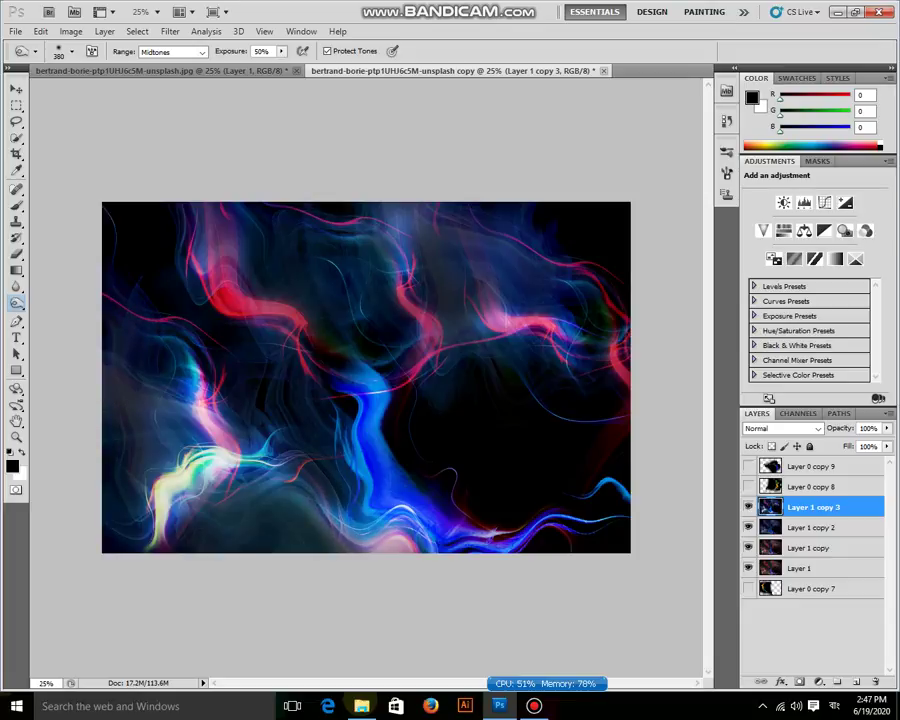
Step: Lasso a wave region left of centre and feather the selection
left_click(16, 104)
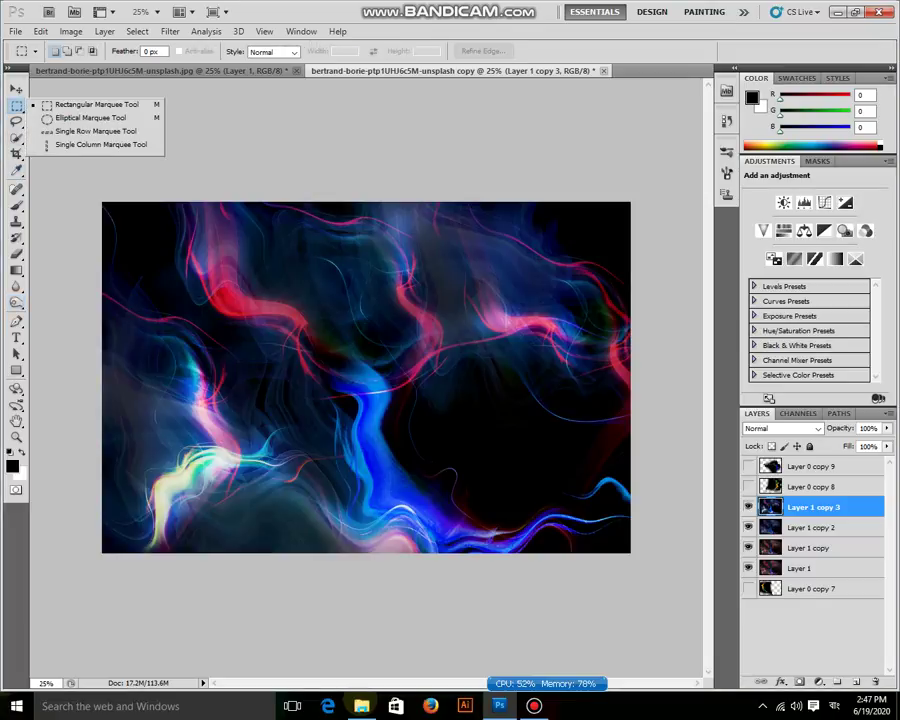
left_click(16, 121)
left_click(75, 118)
mouse_move(270, 208)
left_mouse_down()
mouse_move(185, 377)
mouse_move(310, 268)
left_mouse_up()
right_click(310, 270)
left_click(350, 310)
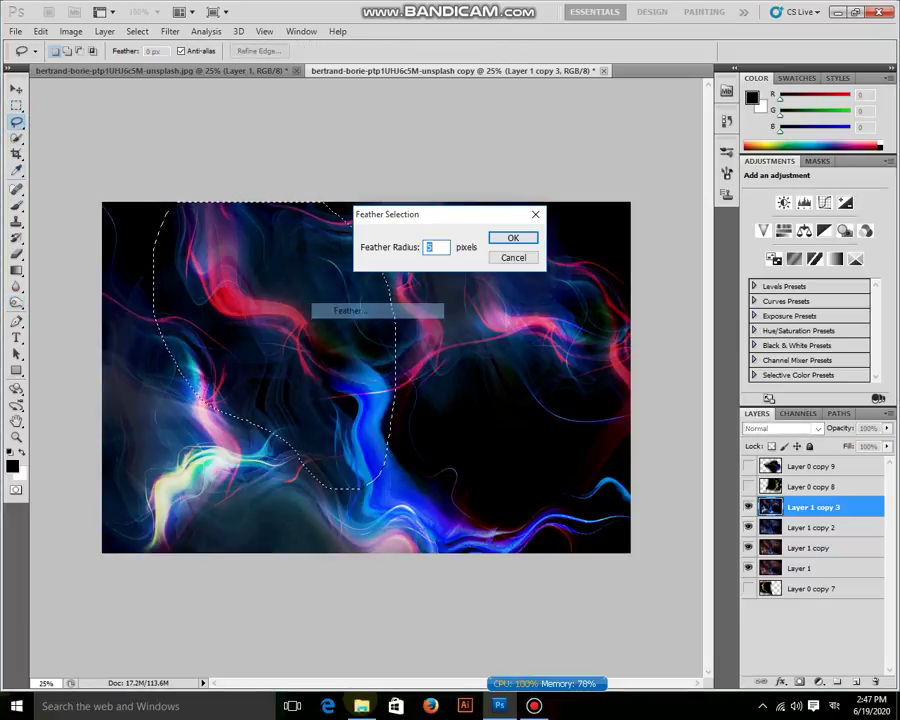
key("Return")
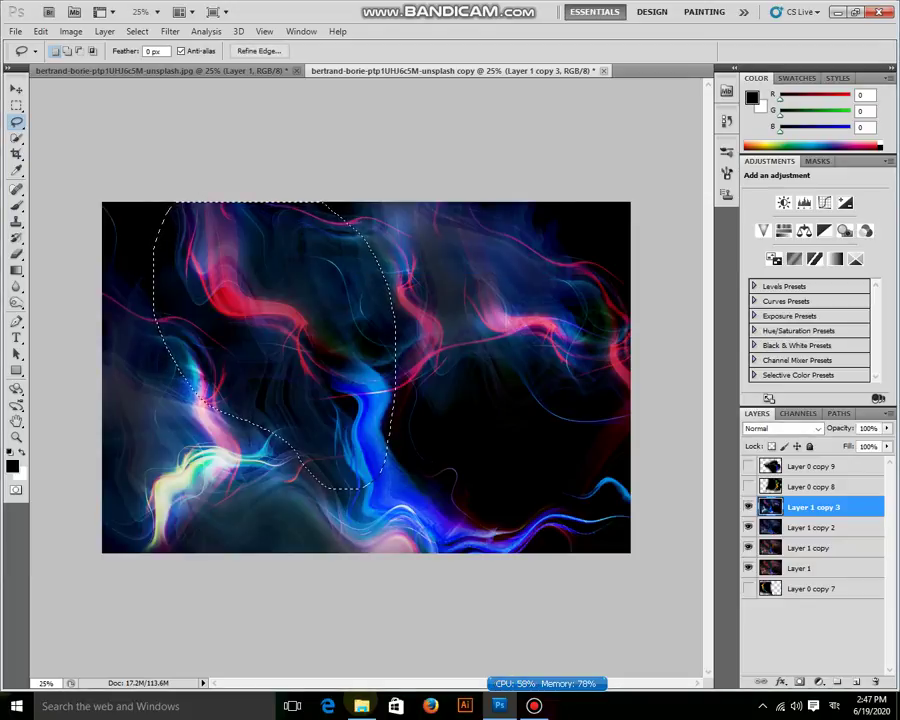
Step: Copy the selection to Layer 2, move it centre and rotate it about 176°
key("ctrl+j")
key("v")
left_click_drag(229, 360, 369, 480)
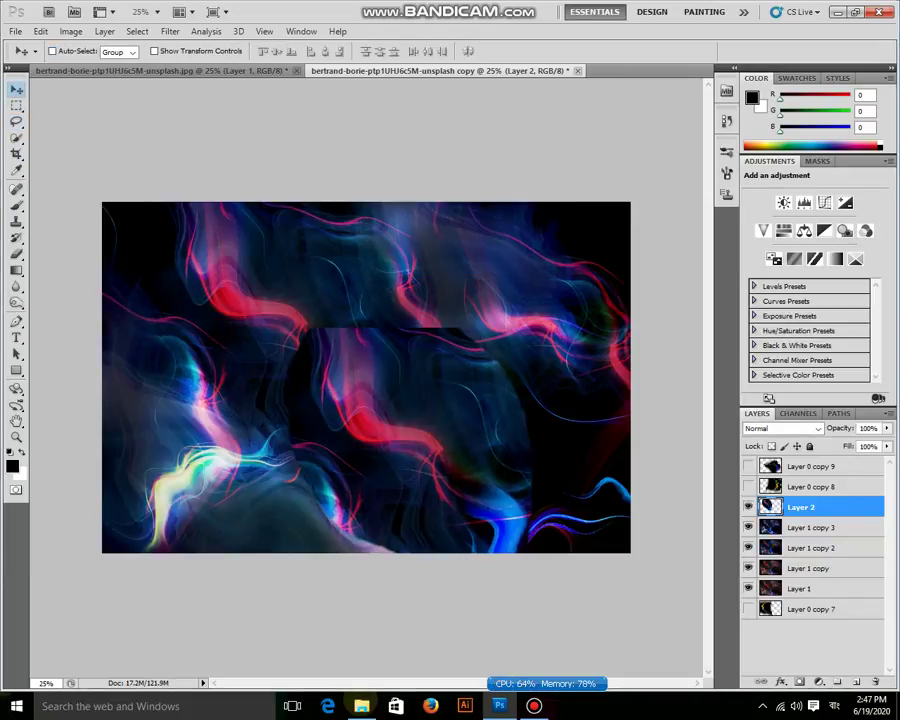
key("ctrl+t")
left_click_drag(545, 625, 275, 320)
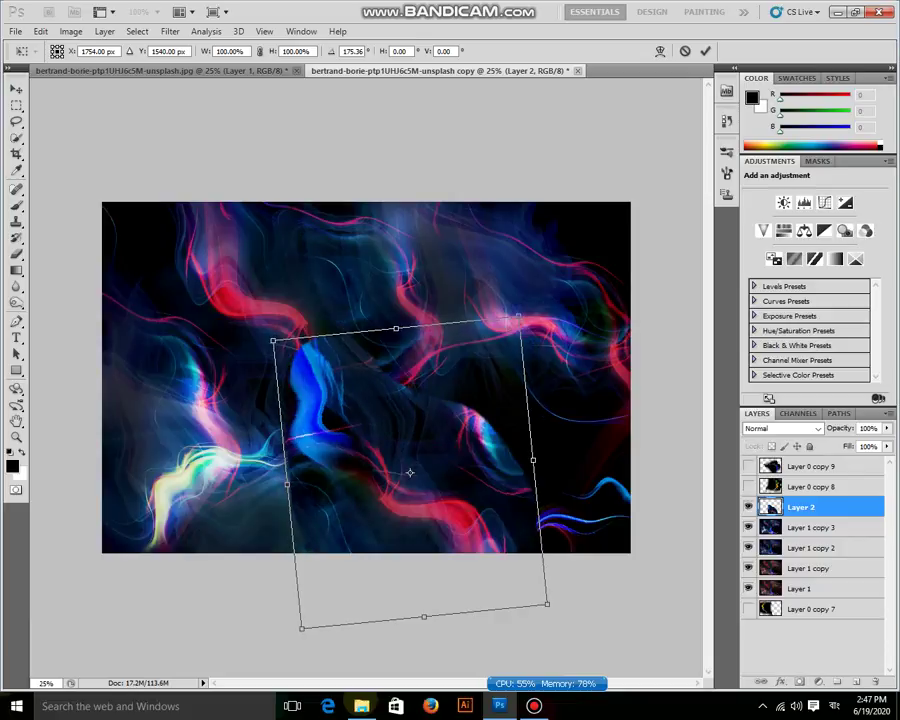
left_click_drag(410, 472, 510, 452)
key("Return")
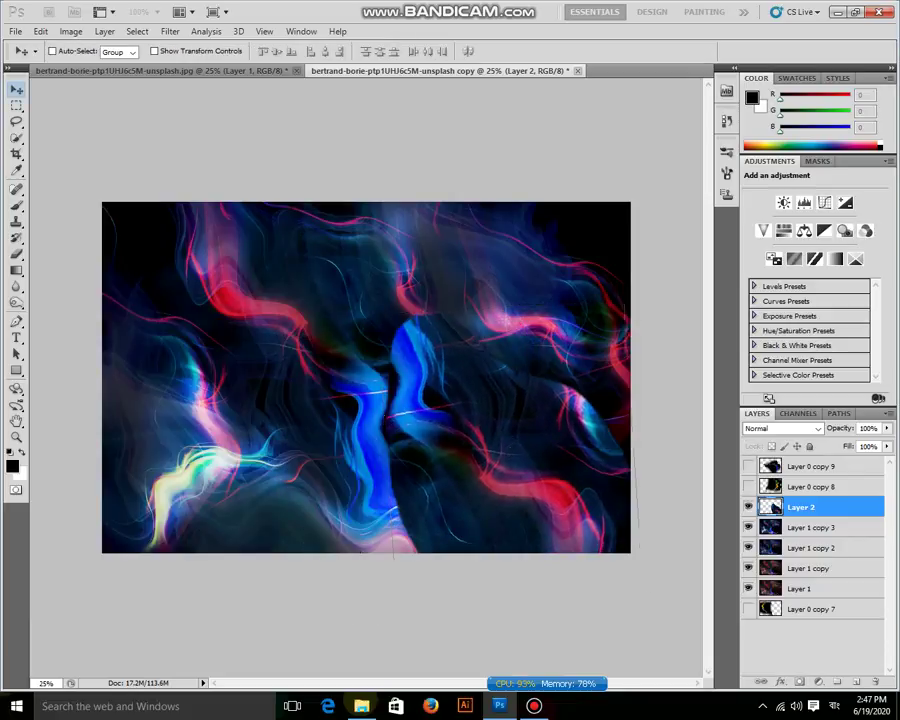
Step: Erase the patch's hard edges to blend it into the waves
left_click(16, 254)
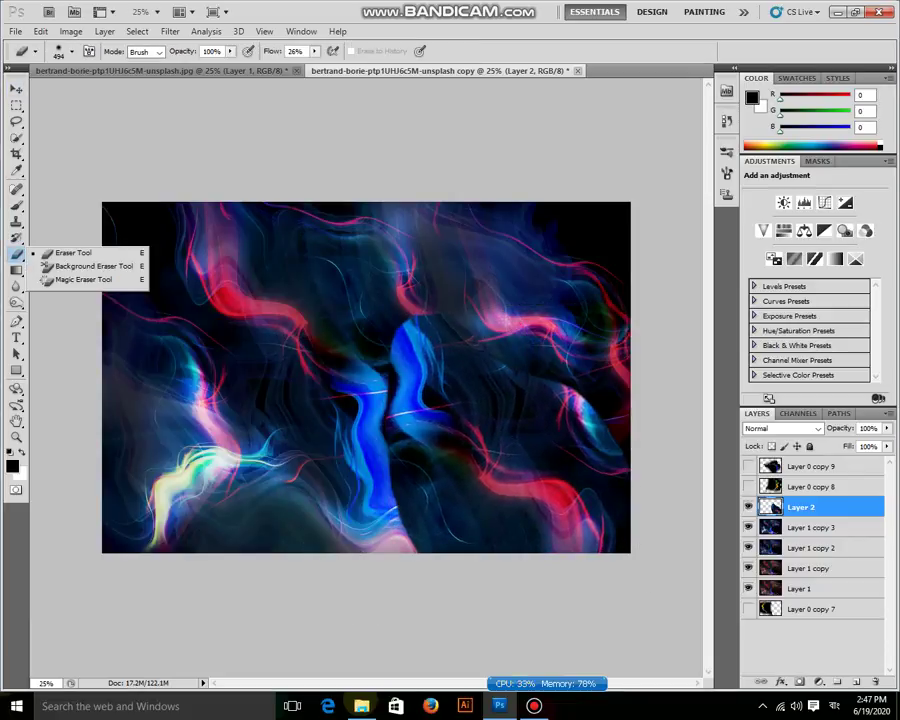
left_click(72, 253)
mouse_move(410, 300)
left_mouse_down()
mouse_move(285, 270)
mouse_move(300, 375)
left_mouse_up()
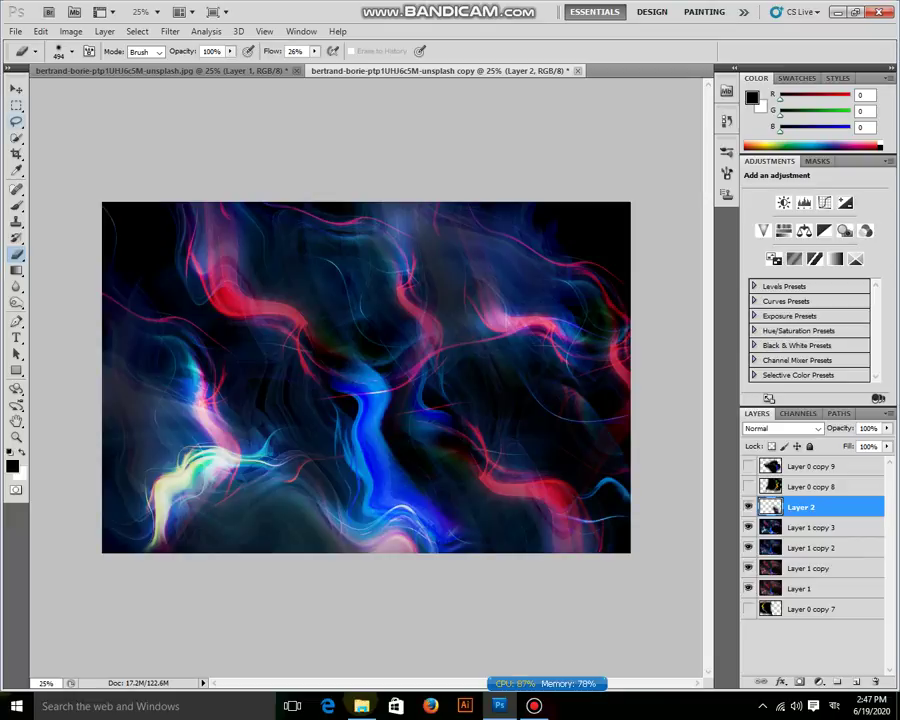
Step: Shift the hue of the added wave patch by +19 with Hue/Saturation
key("v")
key("ctrl+u")
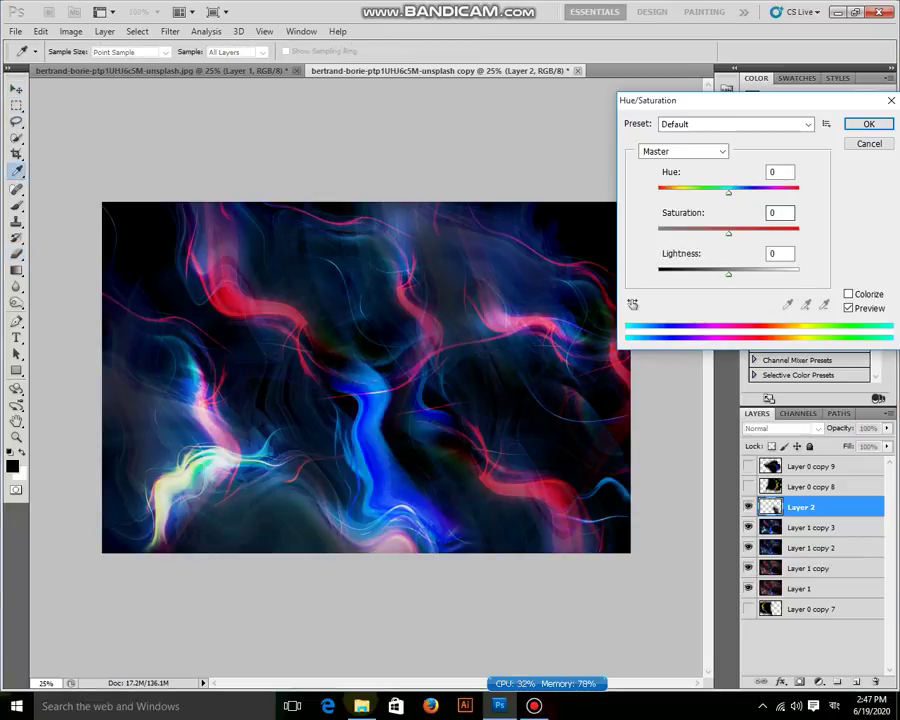
type("67")
type("160")
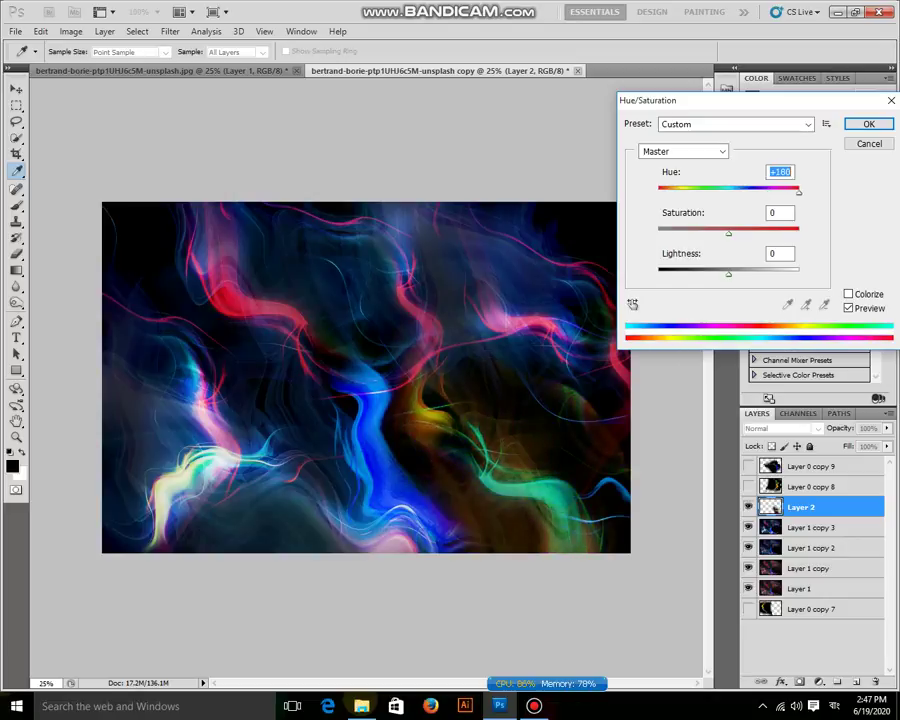
type("-20")
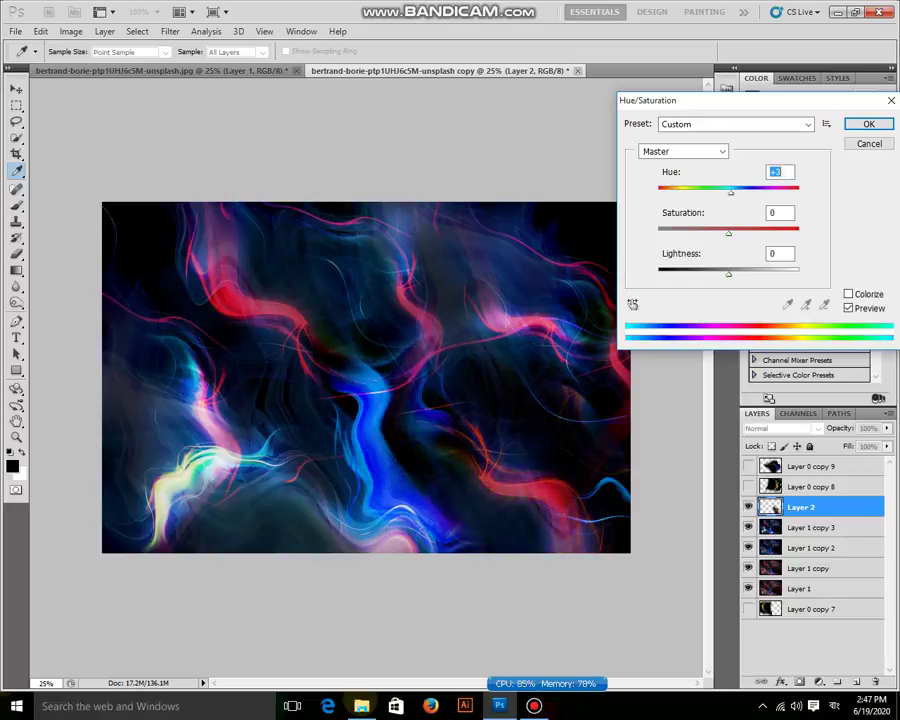
type("-146")
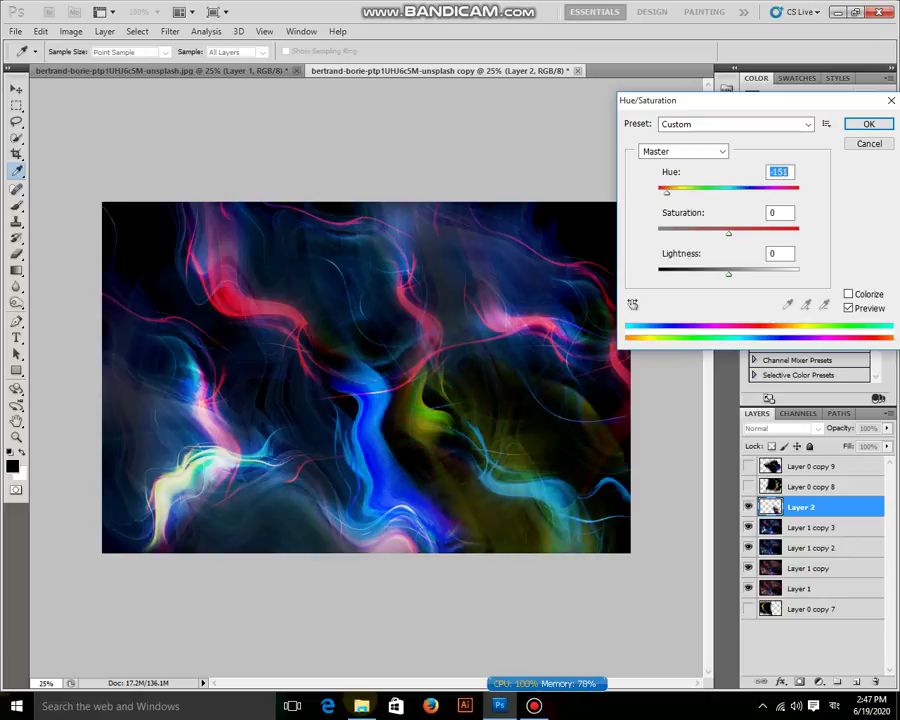
type("47")
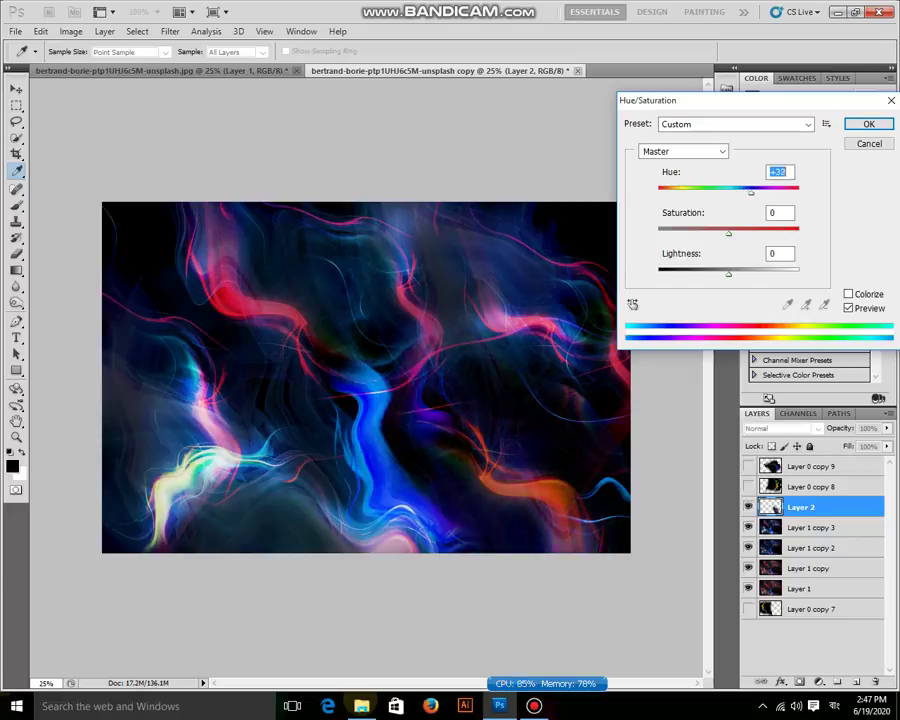
type("22")
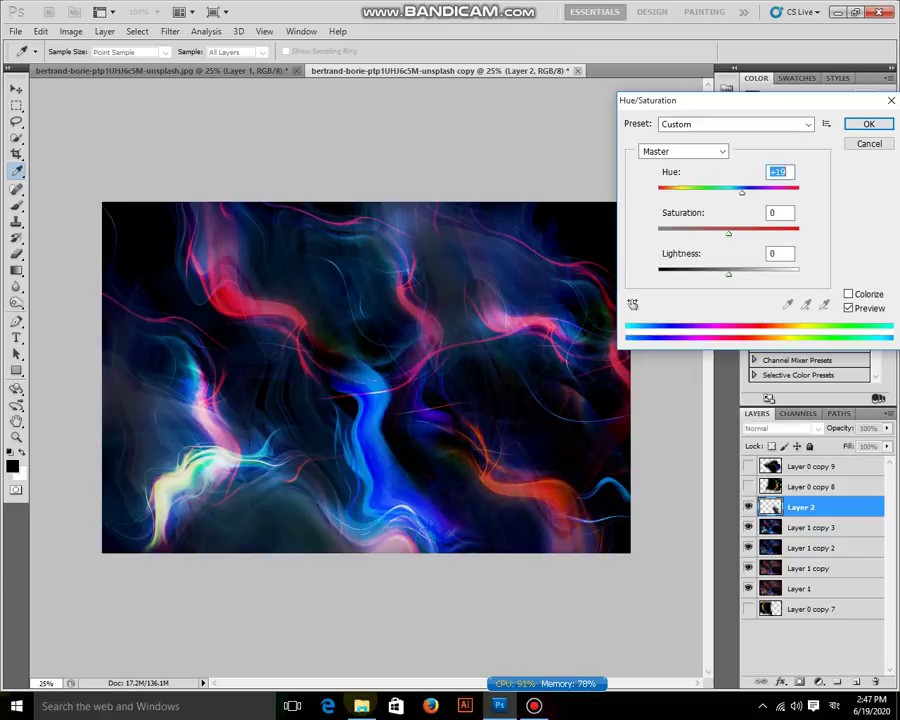
key("Return")
Step: Apply a midtone Color Balance of -100 cyan, +65 green and +85 blue
key("ctrl+b")
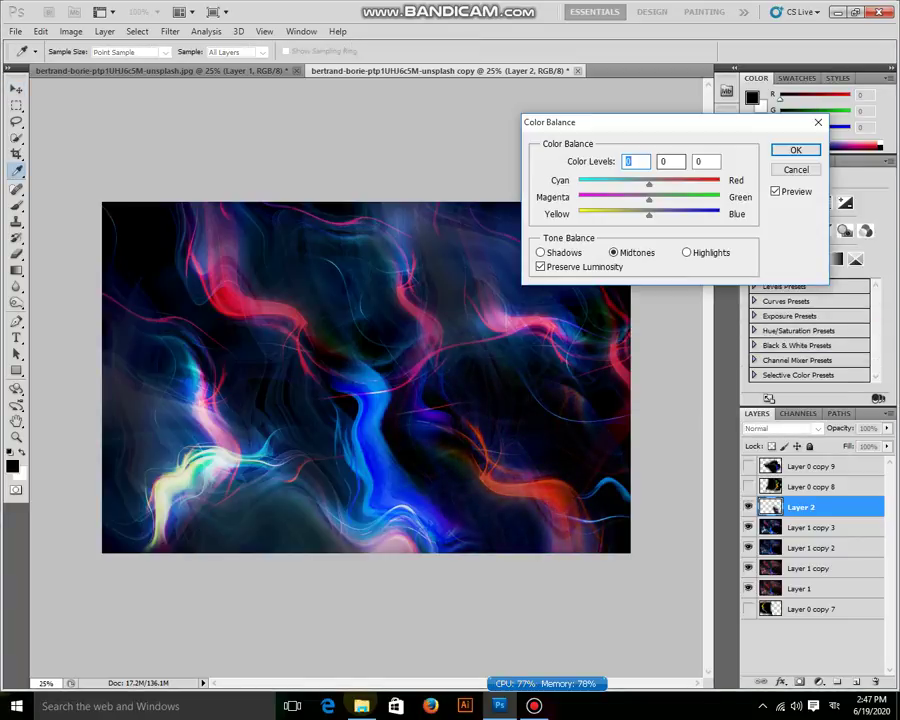
type("28")
key("shift+Down")
key("shift+Down")
key("shift+Down")
key("shift+Down")
key("shift+Down")
key("shift+Down")
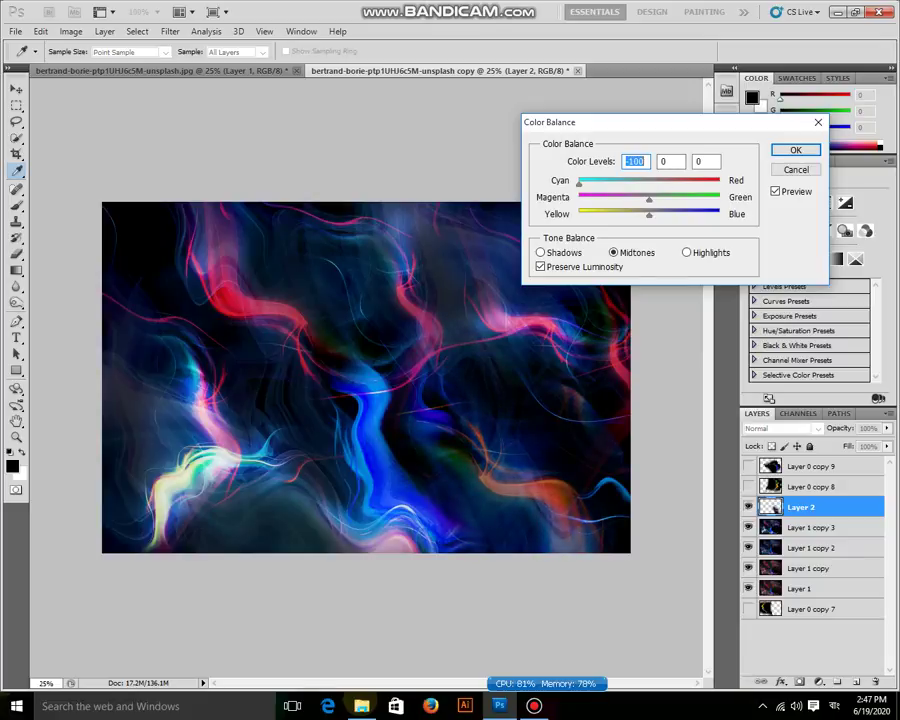
key("Tab")
key("shift+Up")
key("shift+Up")
key("shift+Up")
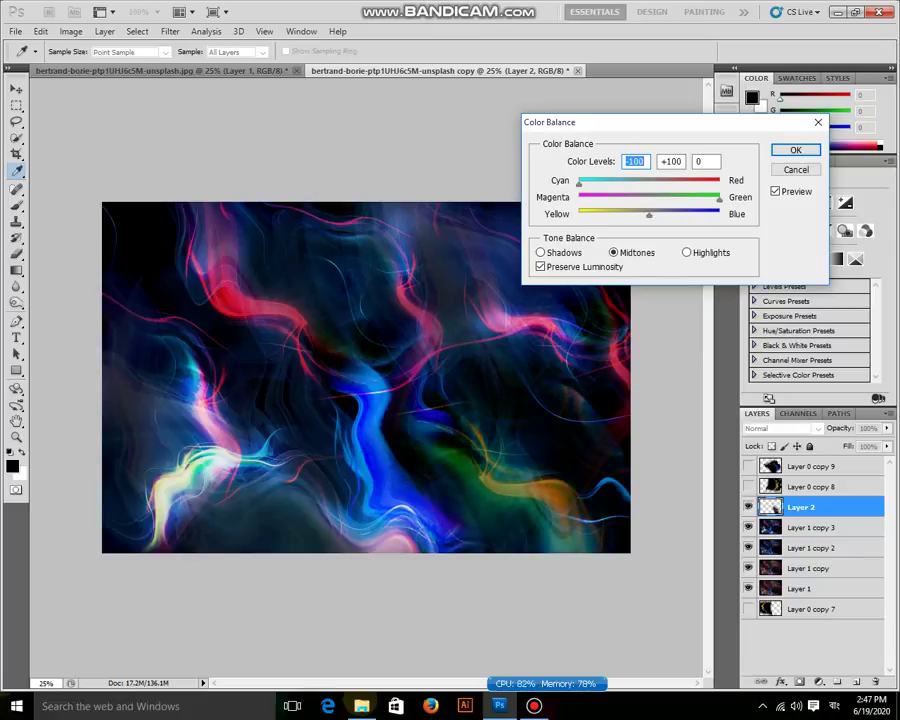
key("Down")
key("Down")
key("Down")
key("Down")
key("Down")
key("Down")
key("Tab")
key("shift+Up")
key("shift+Up")
key("shift+Up")
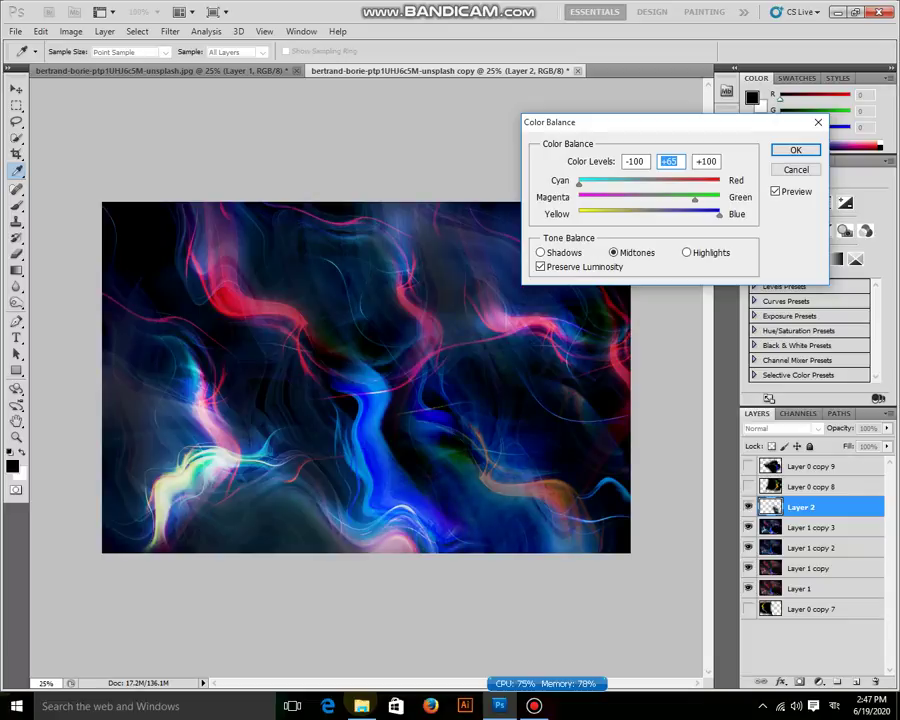
key("shift+Down")
key("shift+Down")
key("shift+Down")
key("Down")
key("Down")
key("Down")
key("Tab")
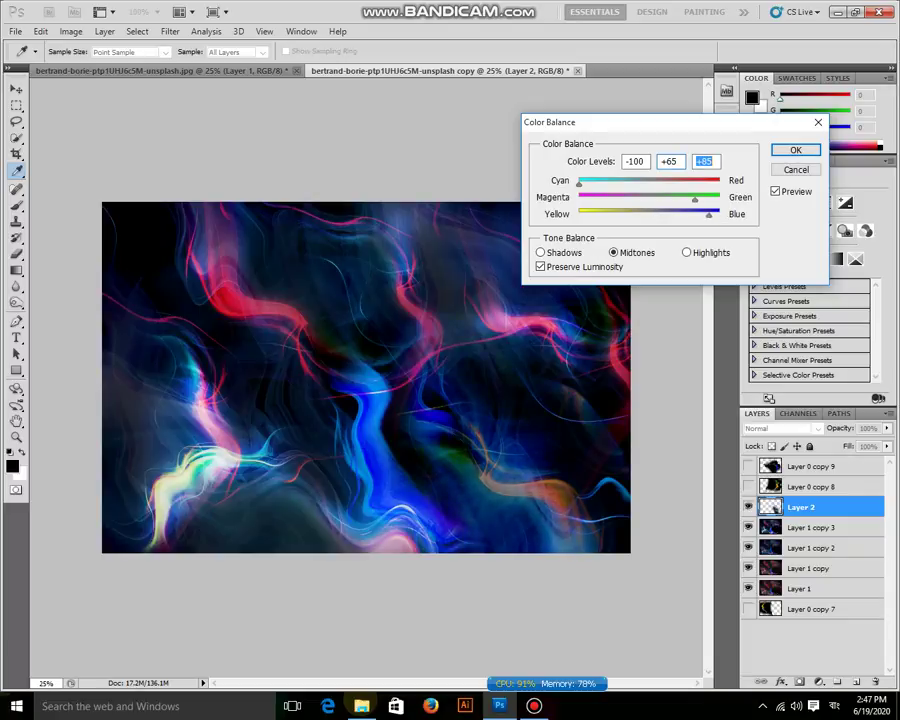
key("Return")
Step: Zoom in on the lower right, merge the visible layers and duplicate the result
key("v")
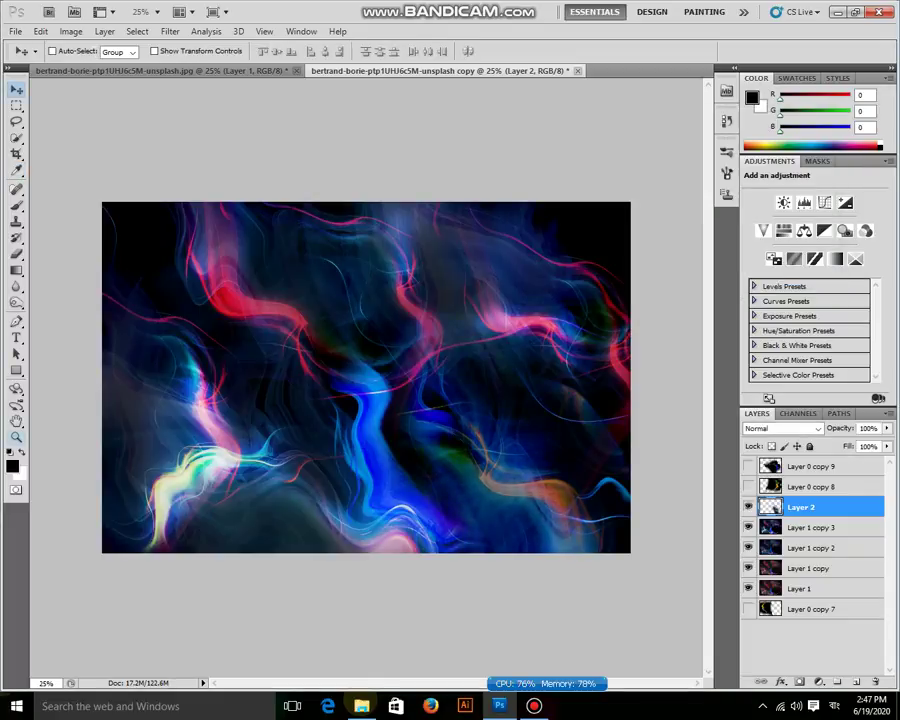
key("z")
left_click(534, 440)
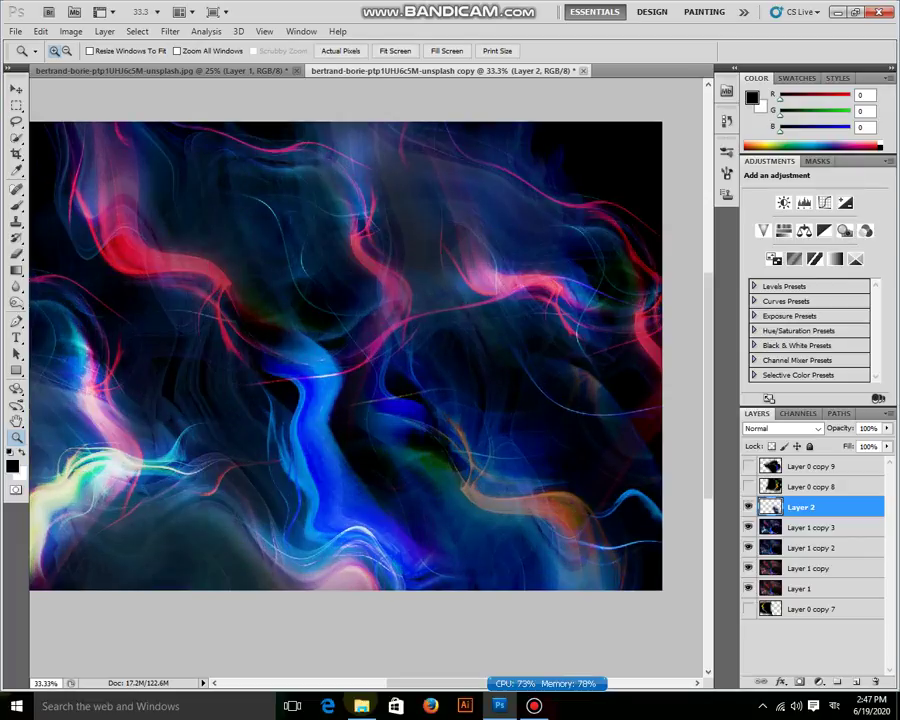
key("ctrl+shift+e")
key("ctrl+j")
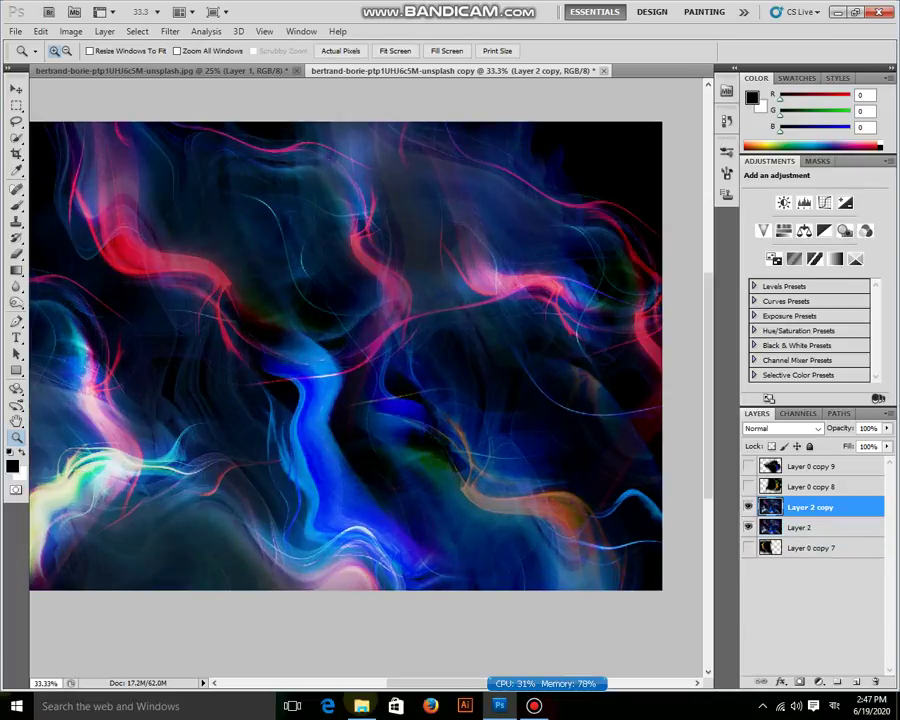
Step: Dodge the orange-white lower-right streak with a 197-pixel brush
left_click(16, 303)
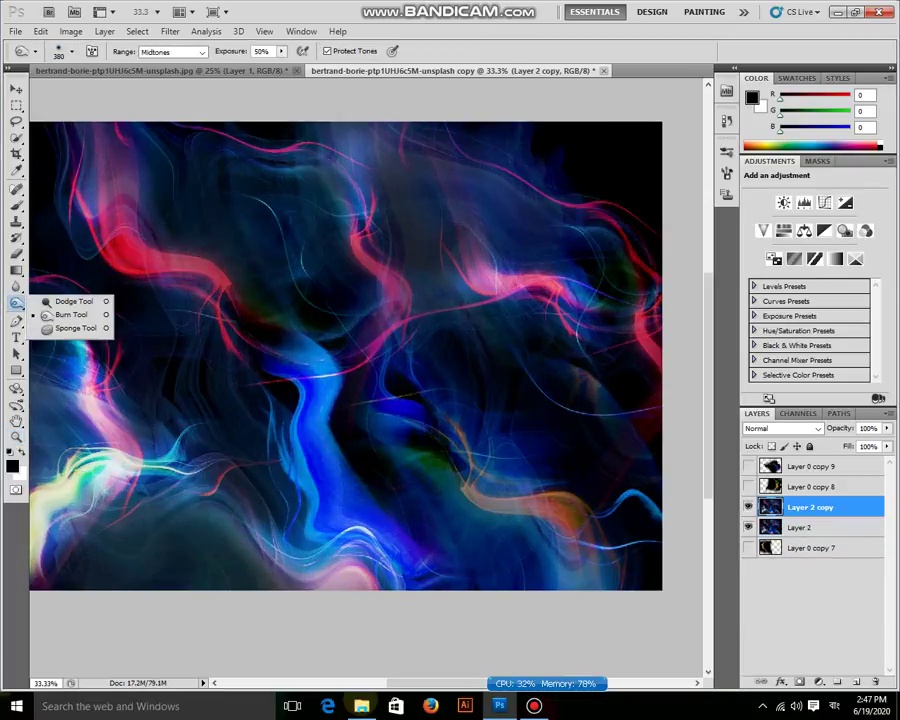
left_click(70, 314)
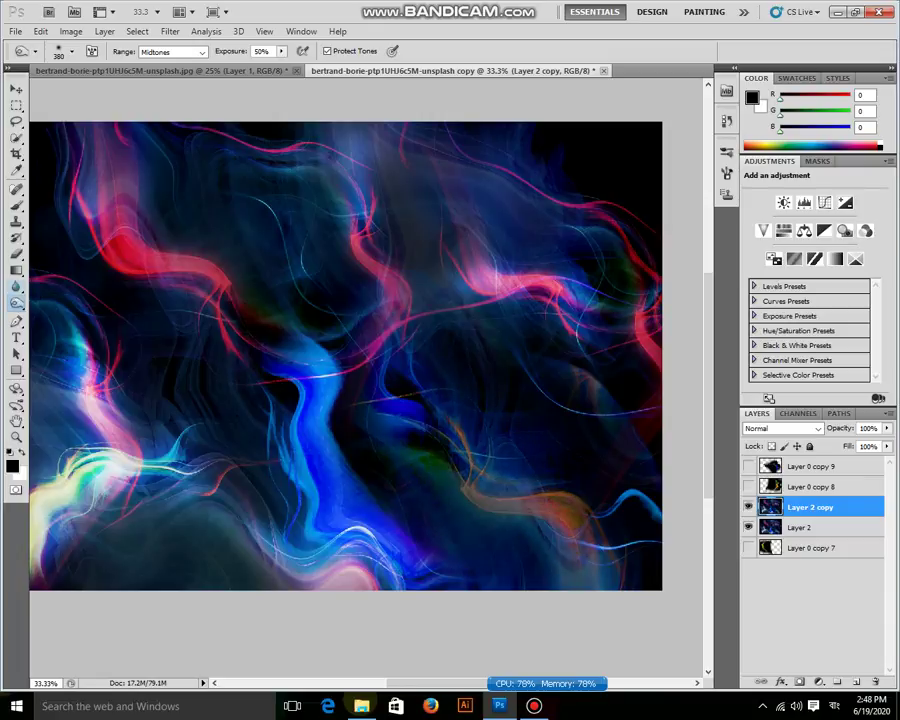
right_click(16, 303)
left_click(70, 298)
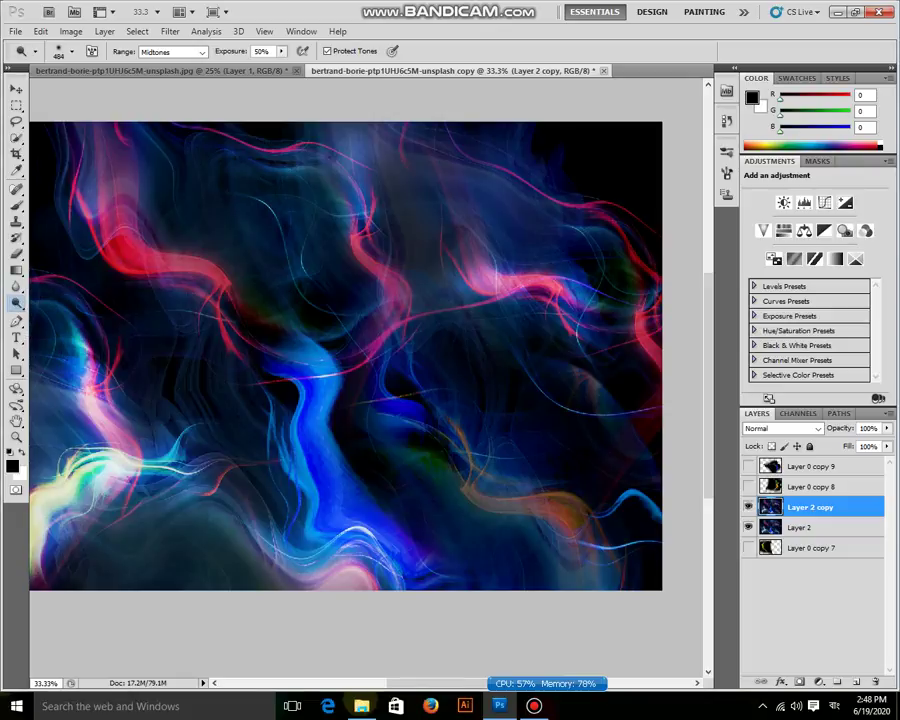
right_click(503, 392)
type("197")
key("Return")
left_click_drag(472, 495, 585, 515)
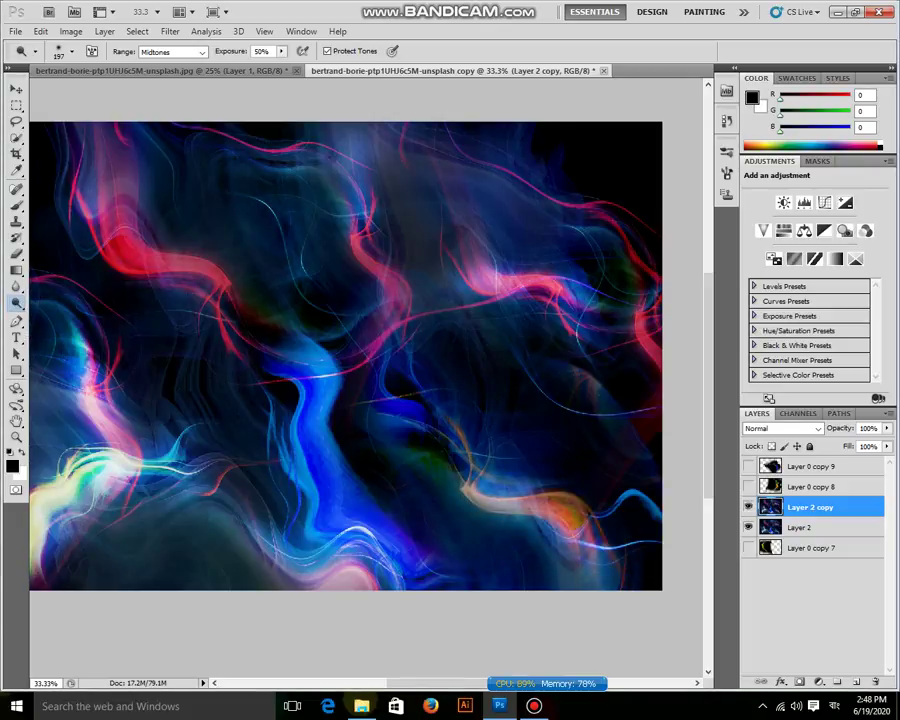